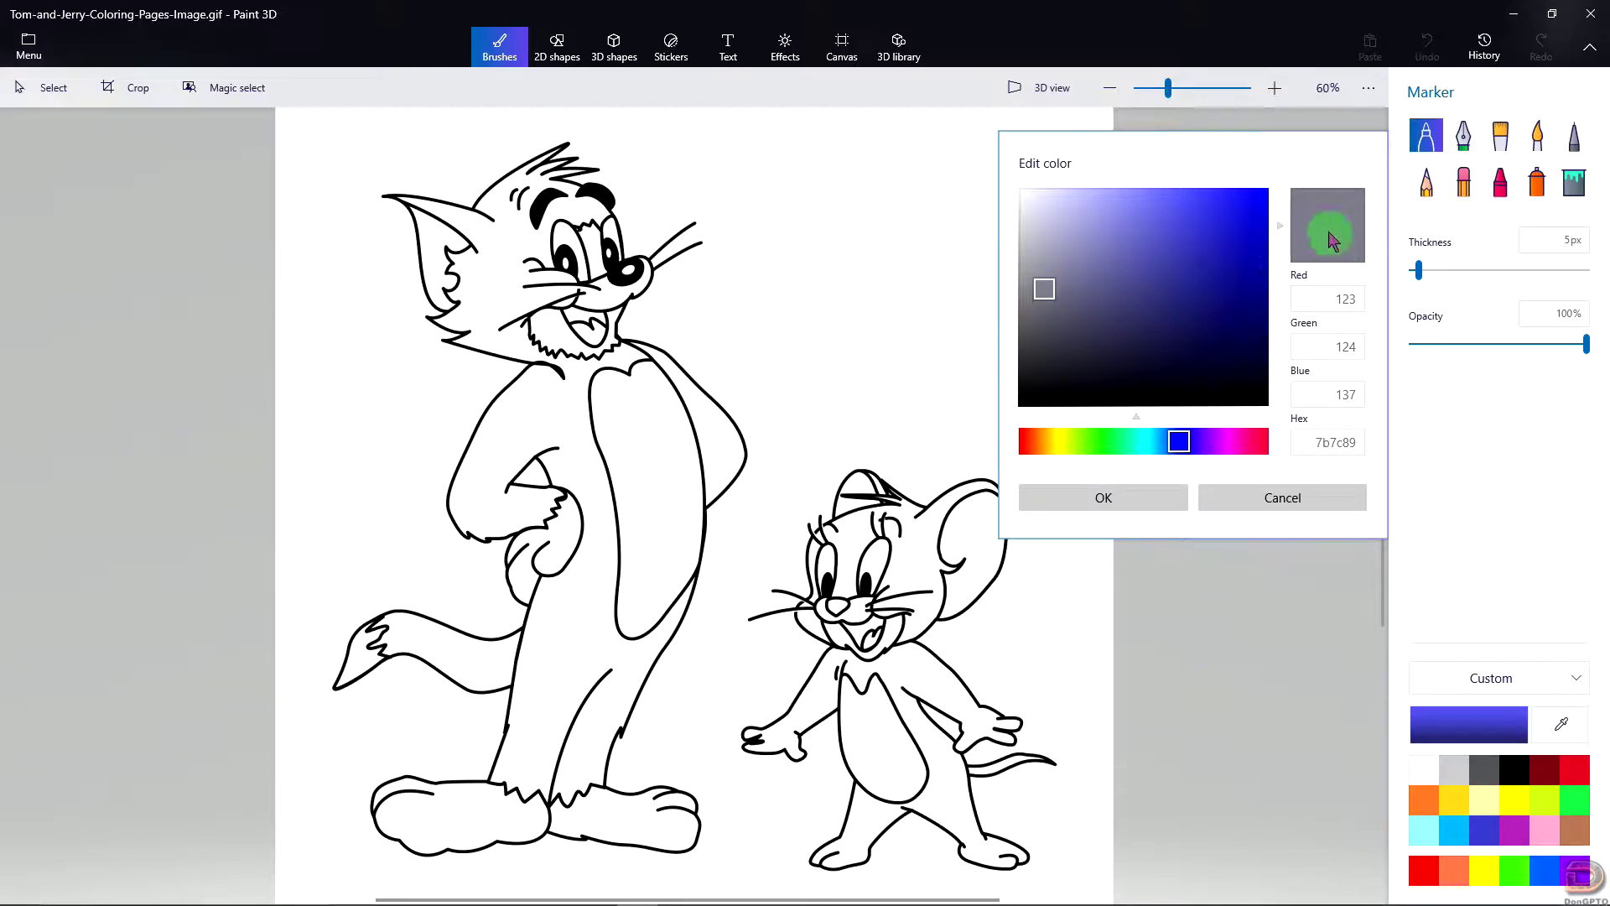
Step: Fill Tom's head, body, arm and tail with the custom gray 7b7c89
click(1121, 506)
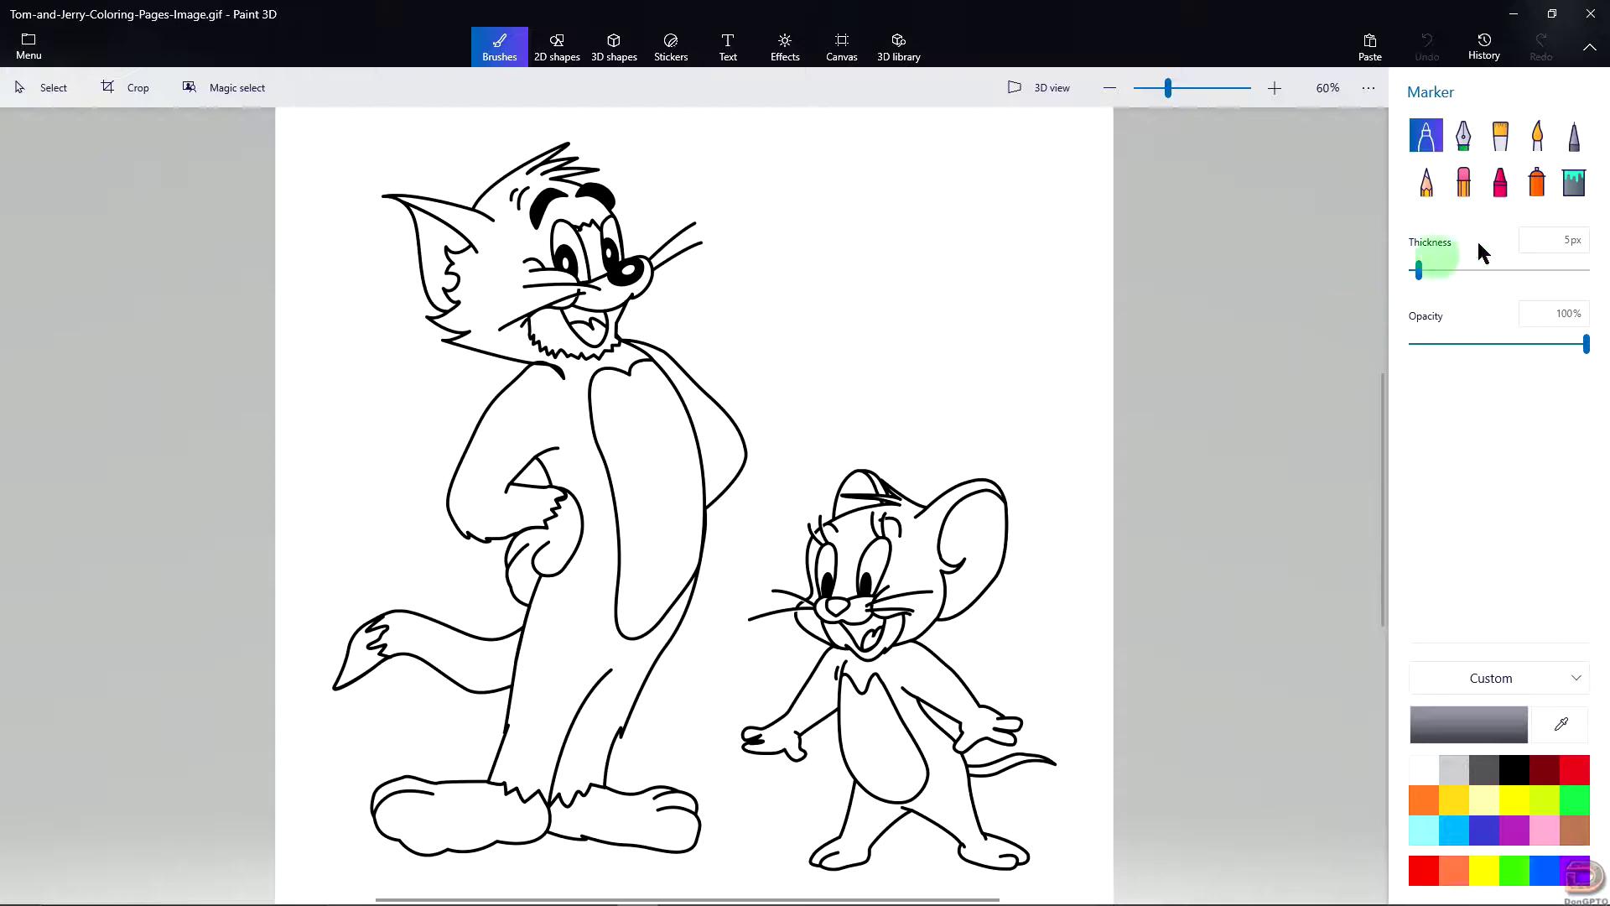
click(1574, 181)
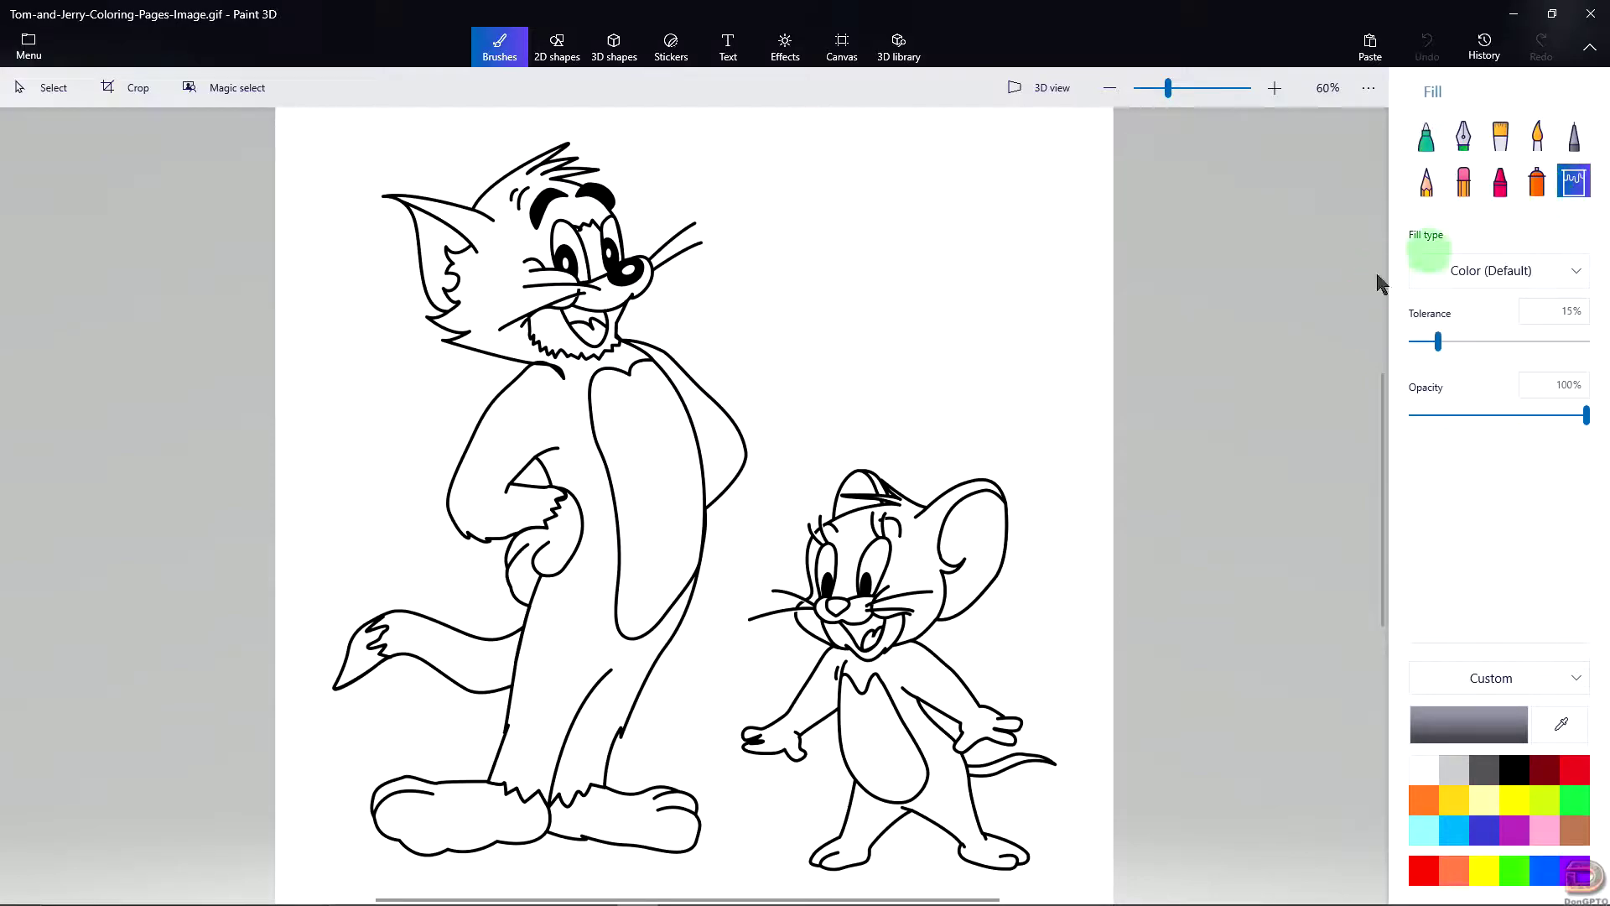
click(492, 262)
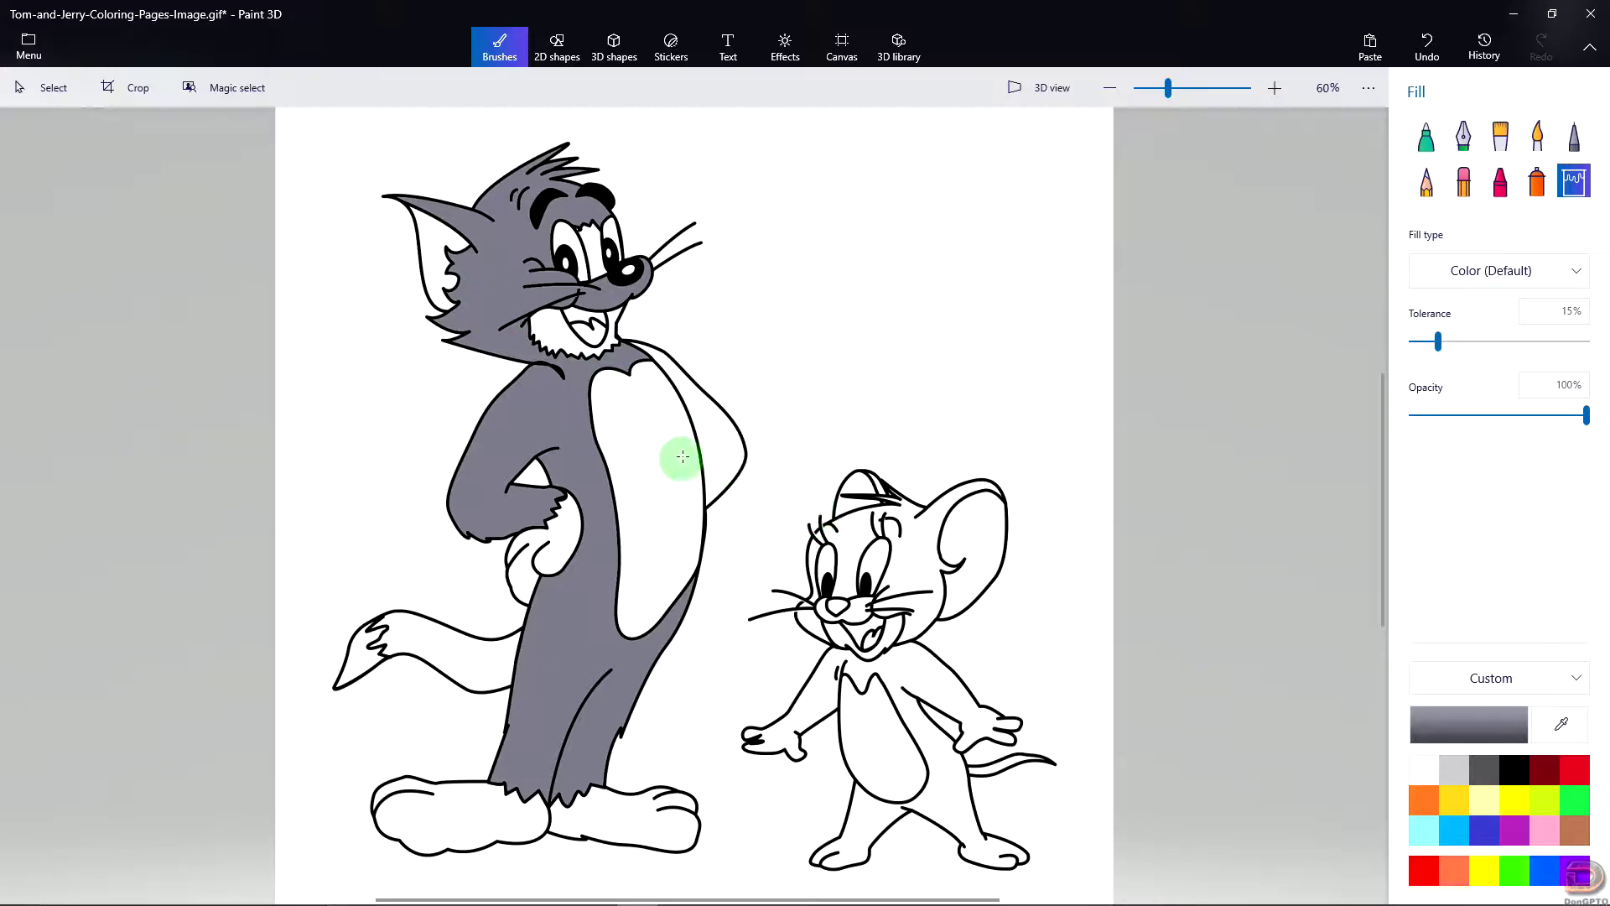
click(718, 436)
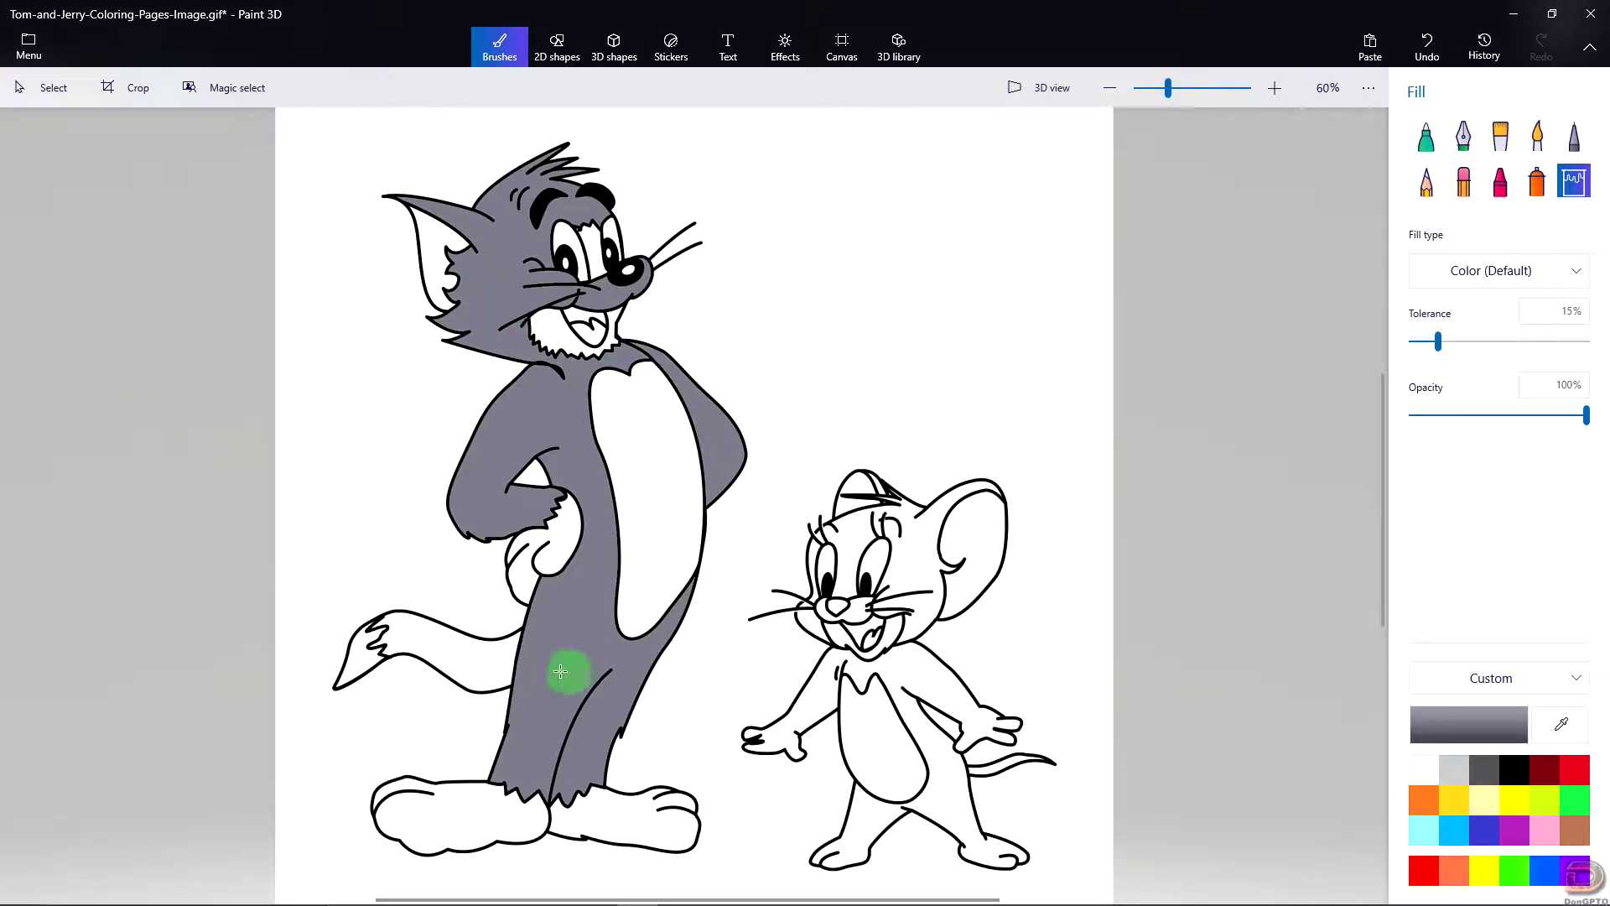
click(465, 666)
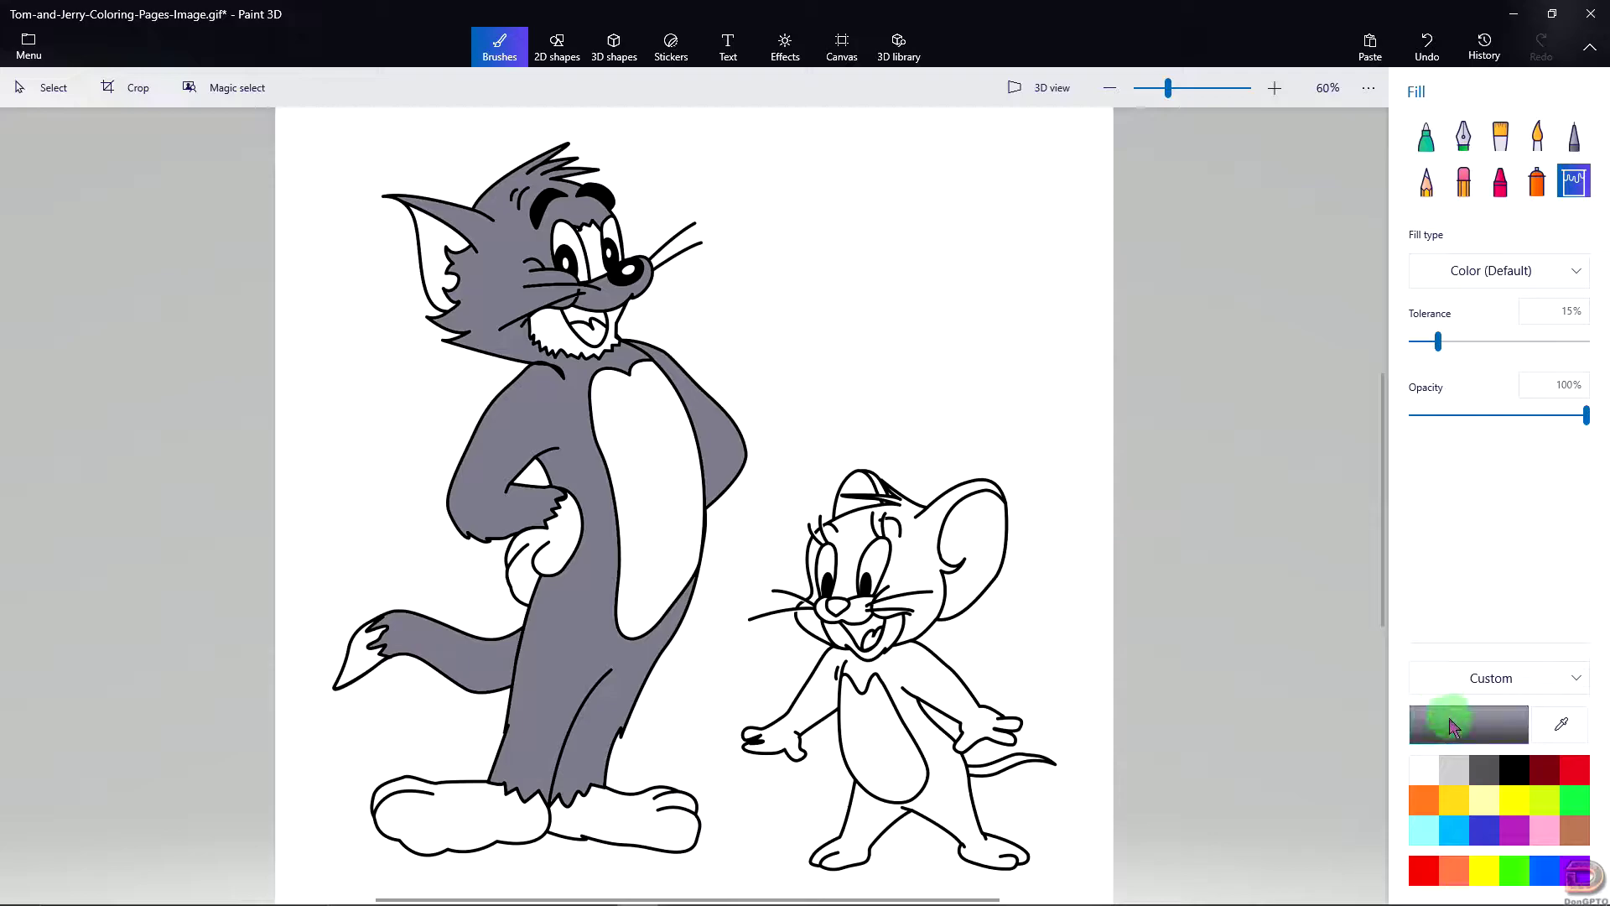
Step: Try filling both of Tom's eyes with pale yellow fff0a2, and undo those fills
click(1454, 723)
drag(830, 322, 1240, 178)
drag(1203, 475, 1090, 463)
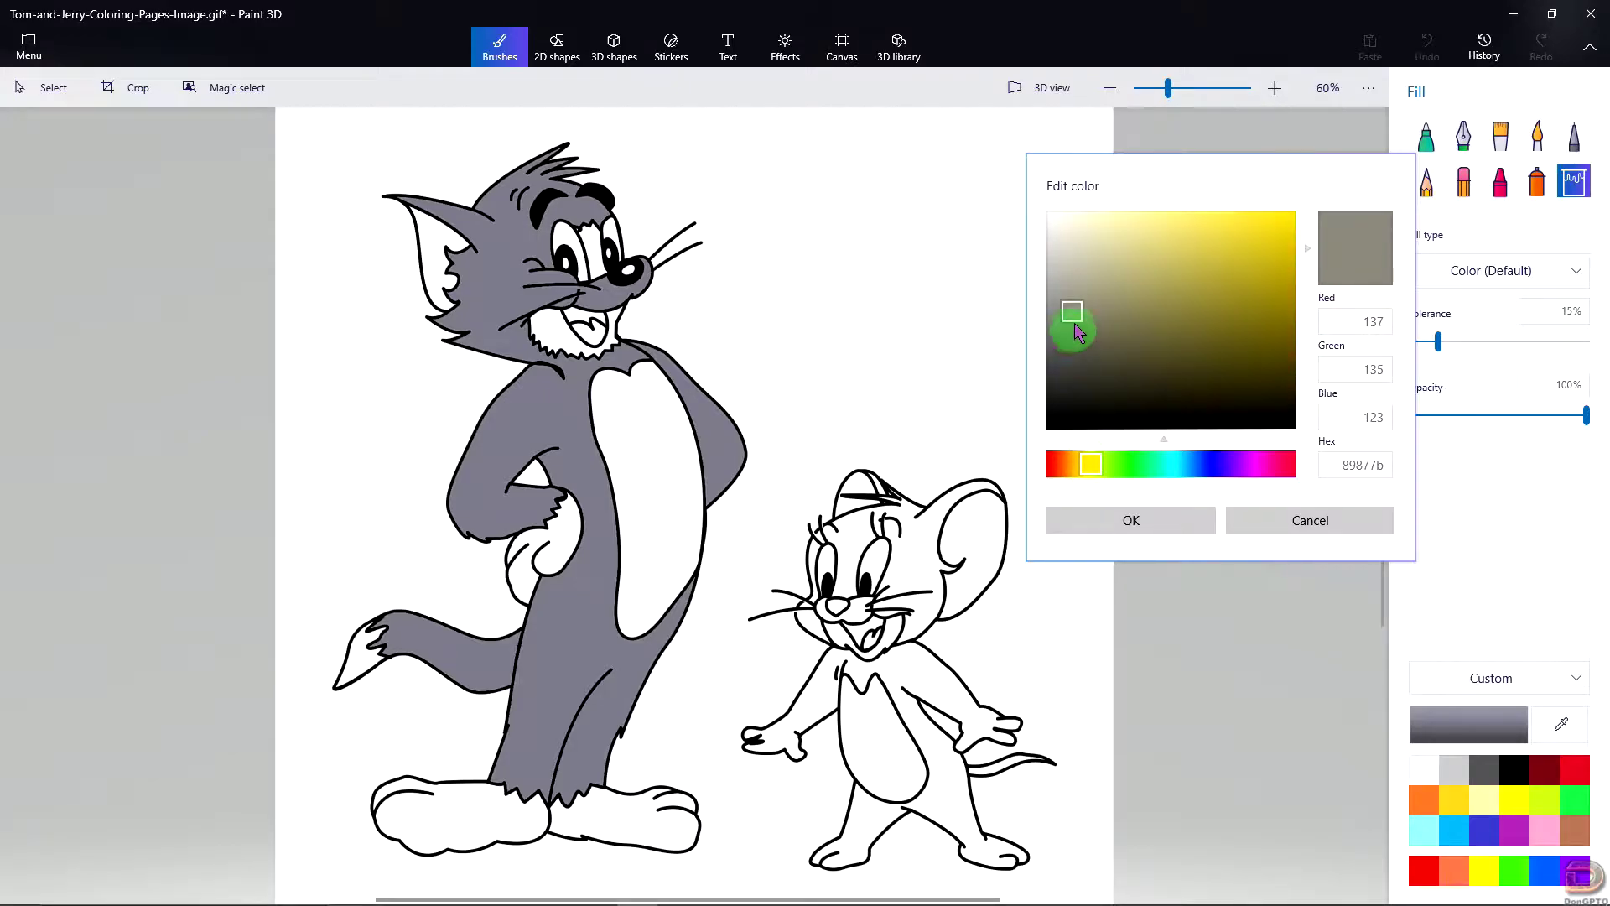
drag(1104, 259, 1135, 216)
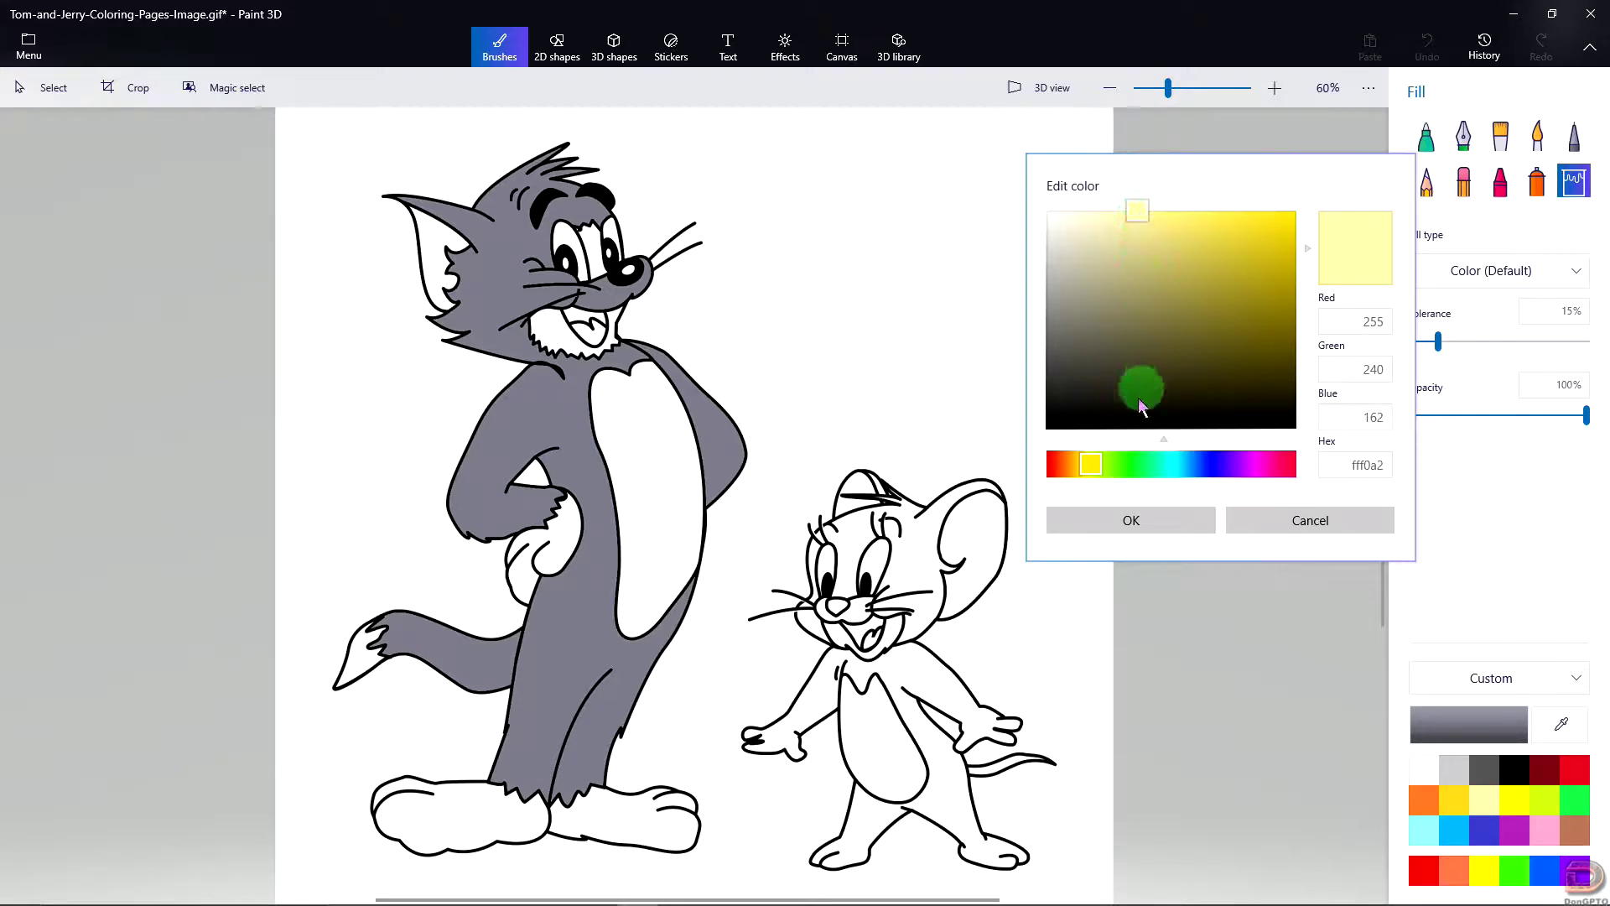
click(1120, 521)
click(568, 247)
click(608, 230)
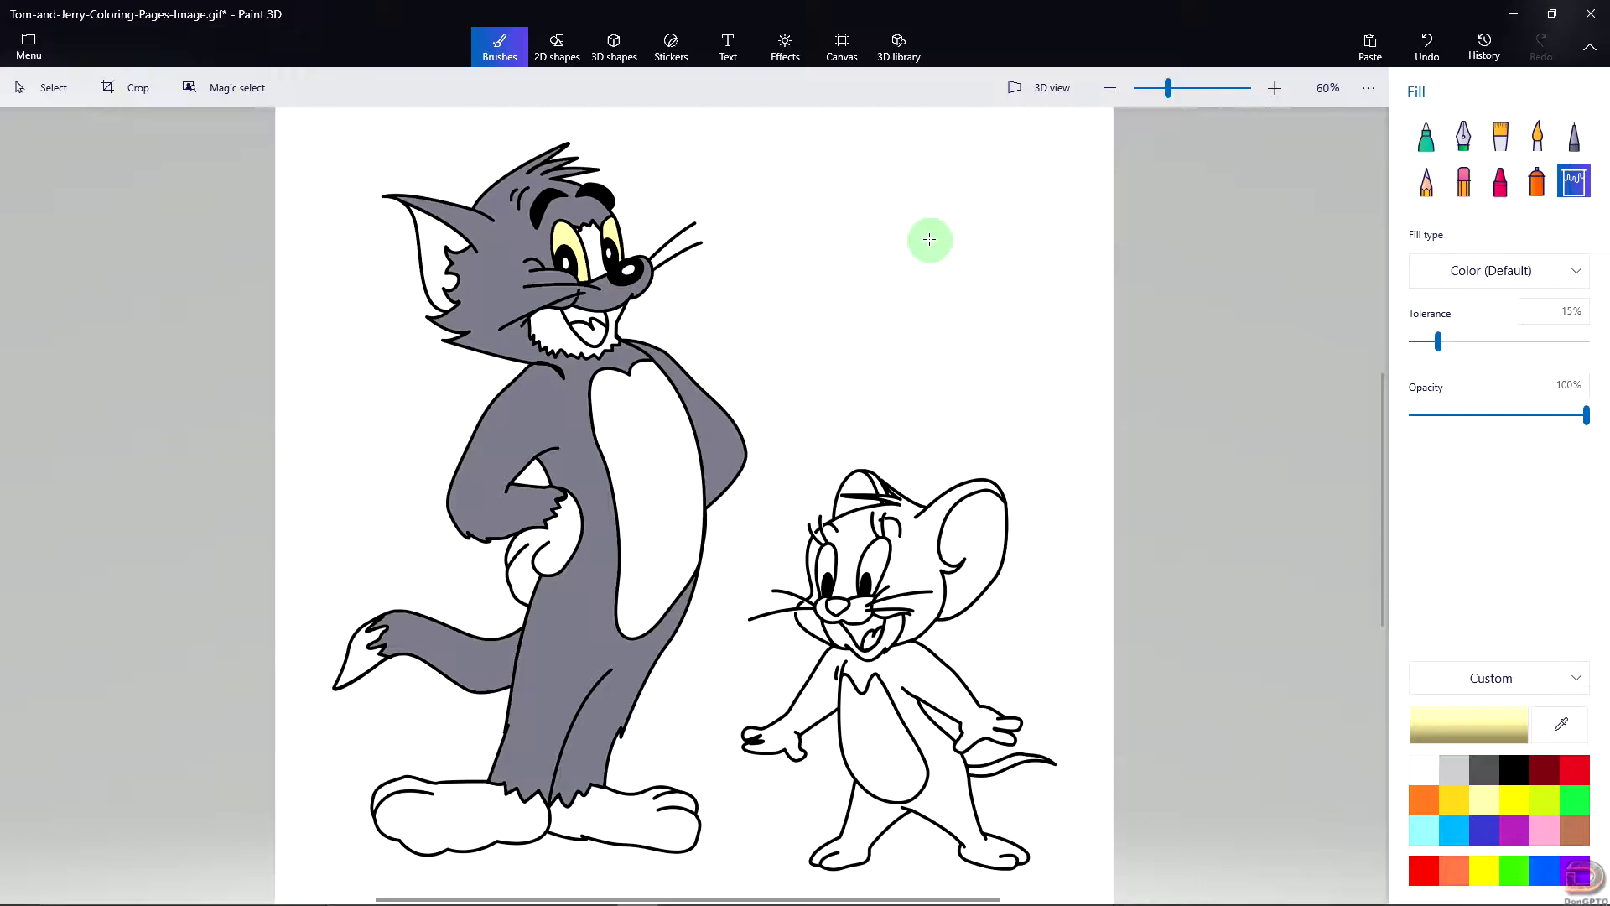
click(1426, 51)
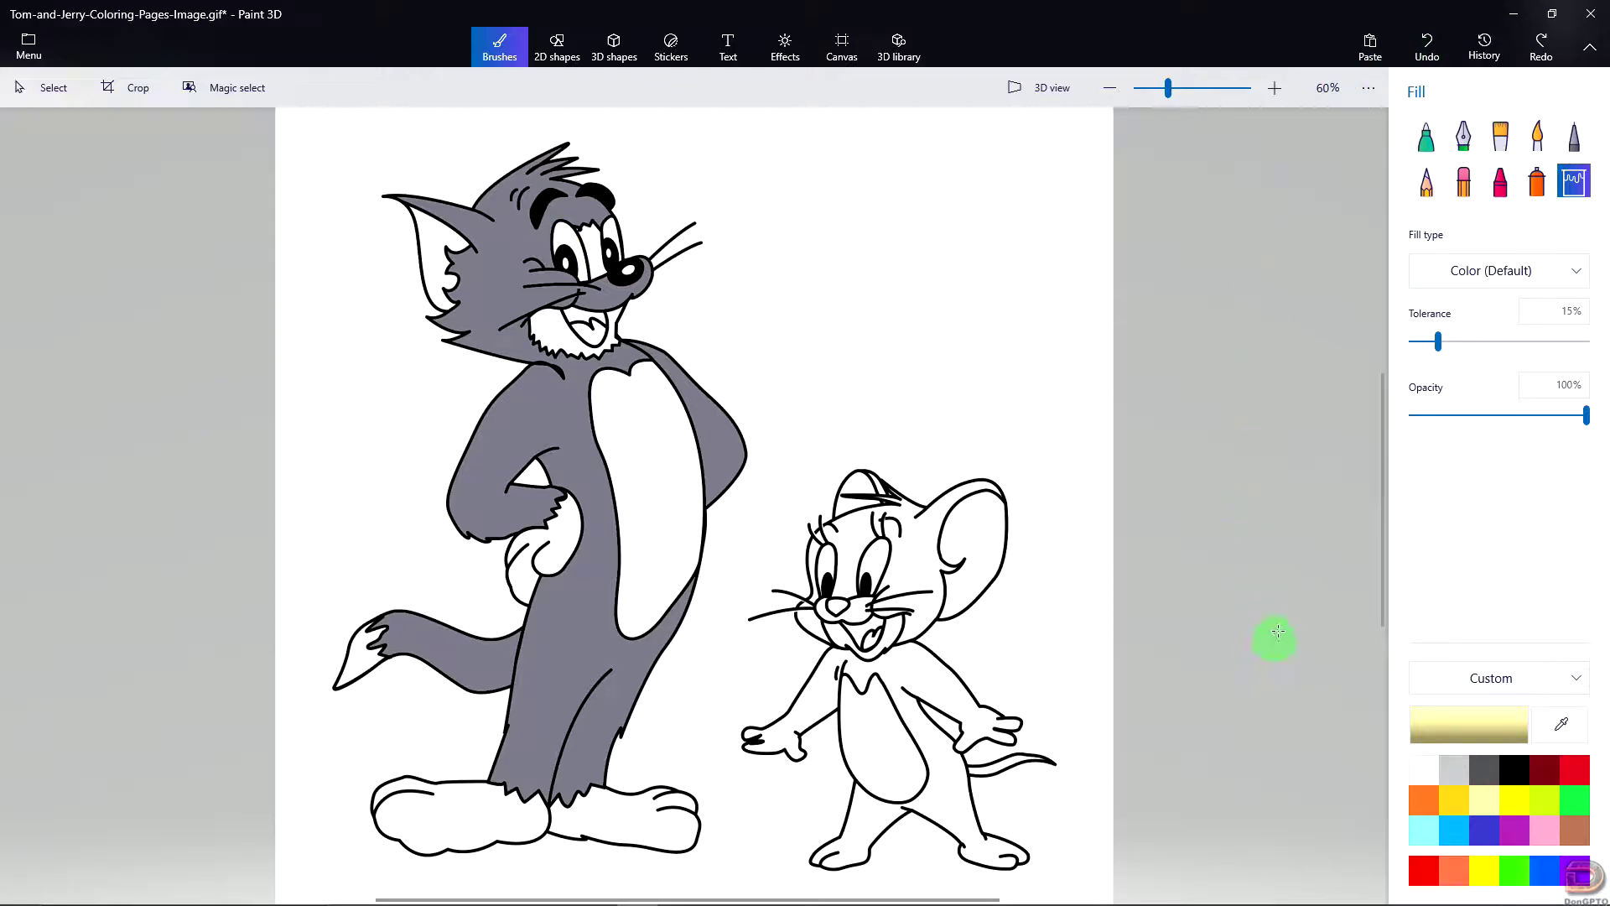
Step: Choose black and the Marker brush, and set its thickness to 1px
click(1513, 768)
click(1425, 136)
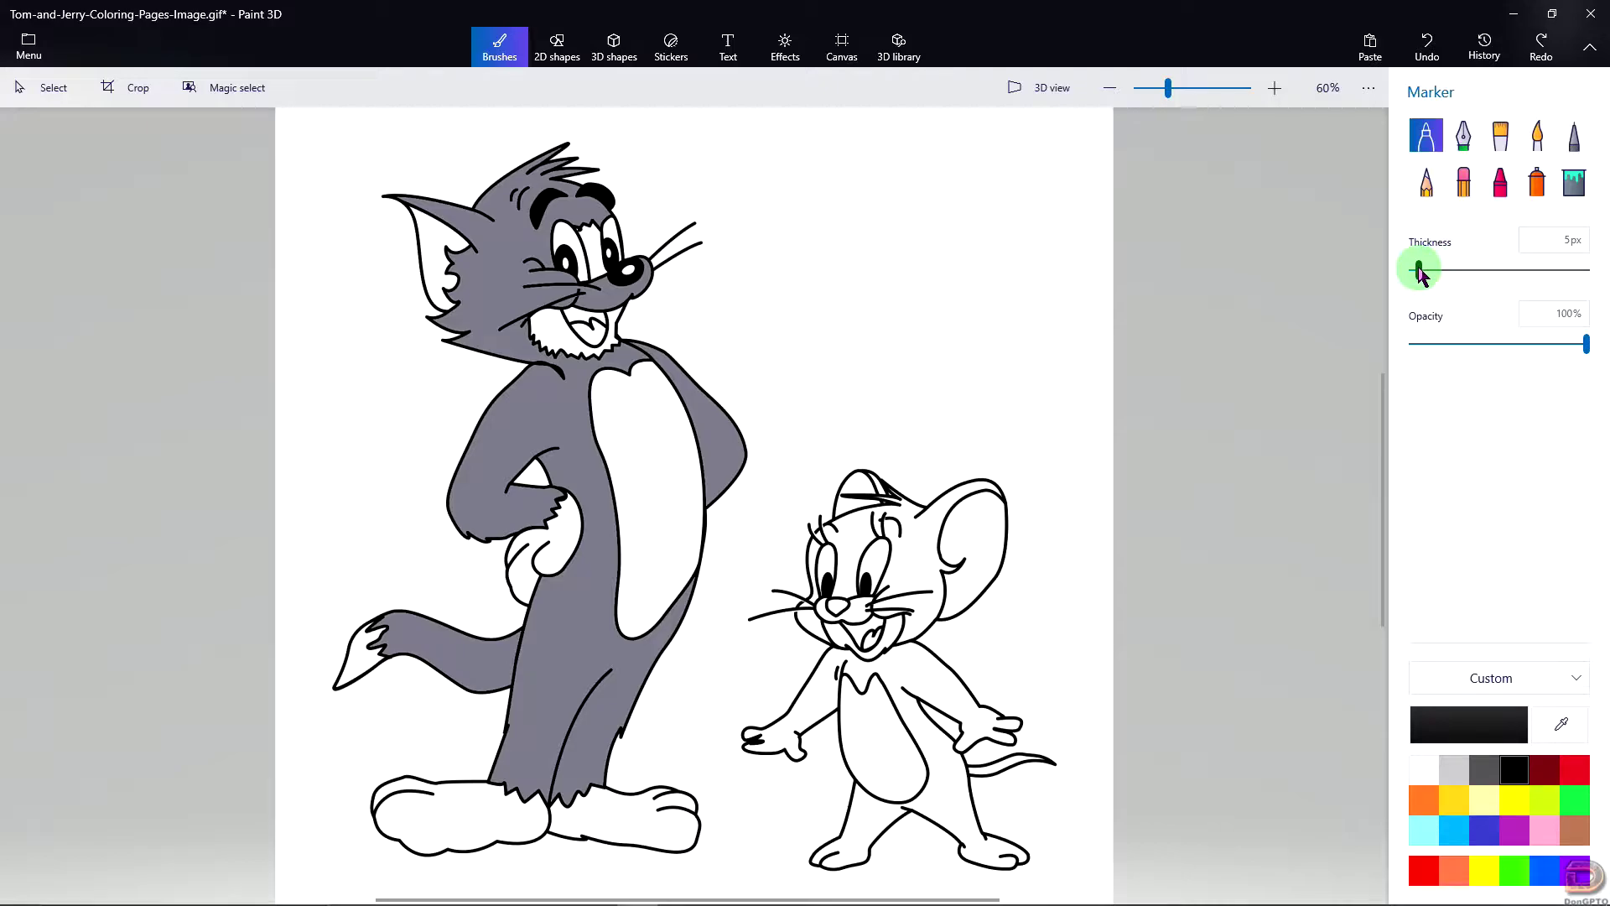
drag(1419, 272, 1413, 272)
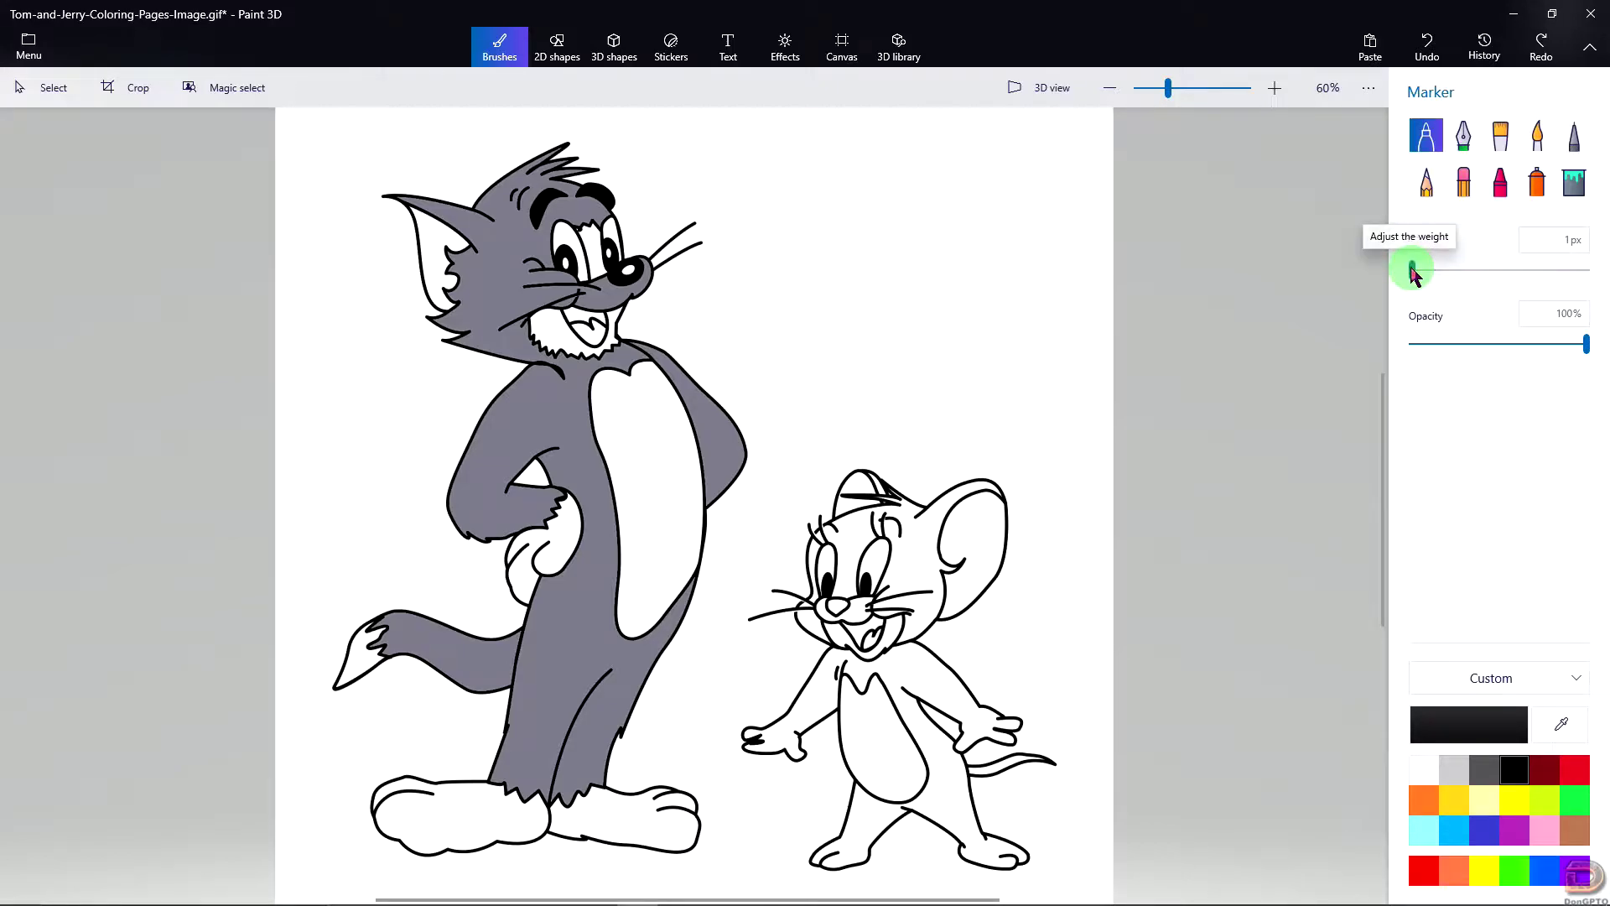
Step: Change the marker's custom color to light green 86e49e
click(1435, 725)
drag(788, 281, 1283, 172)
click(1140, 461)
drag(1140, 464, 1221, 453)
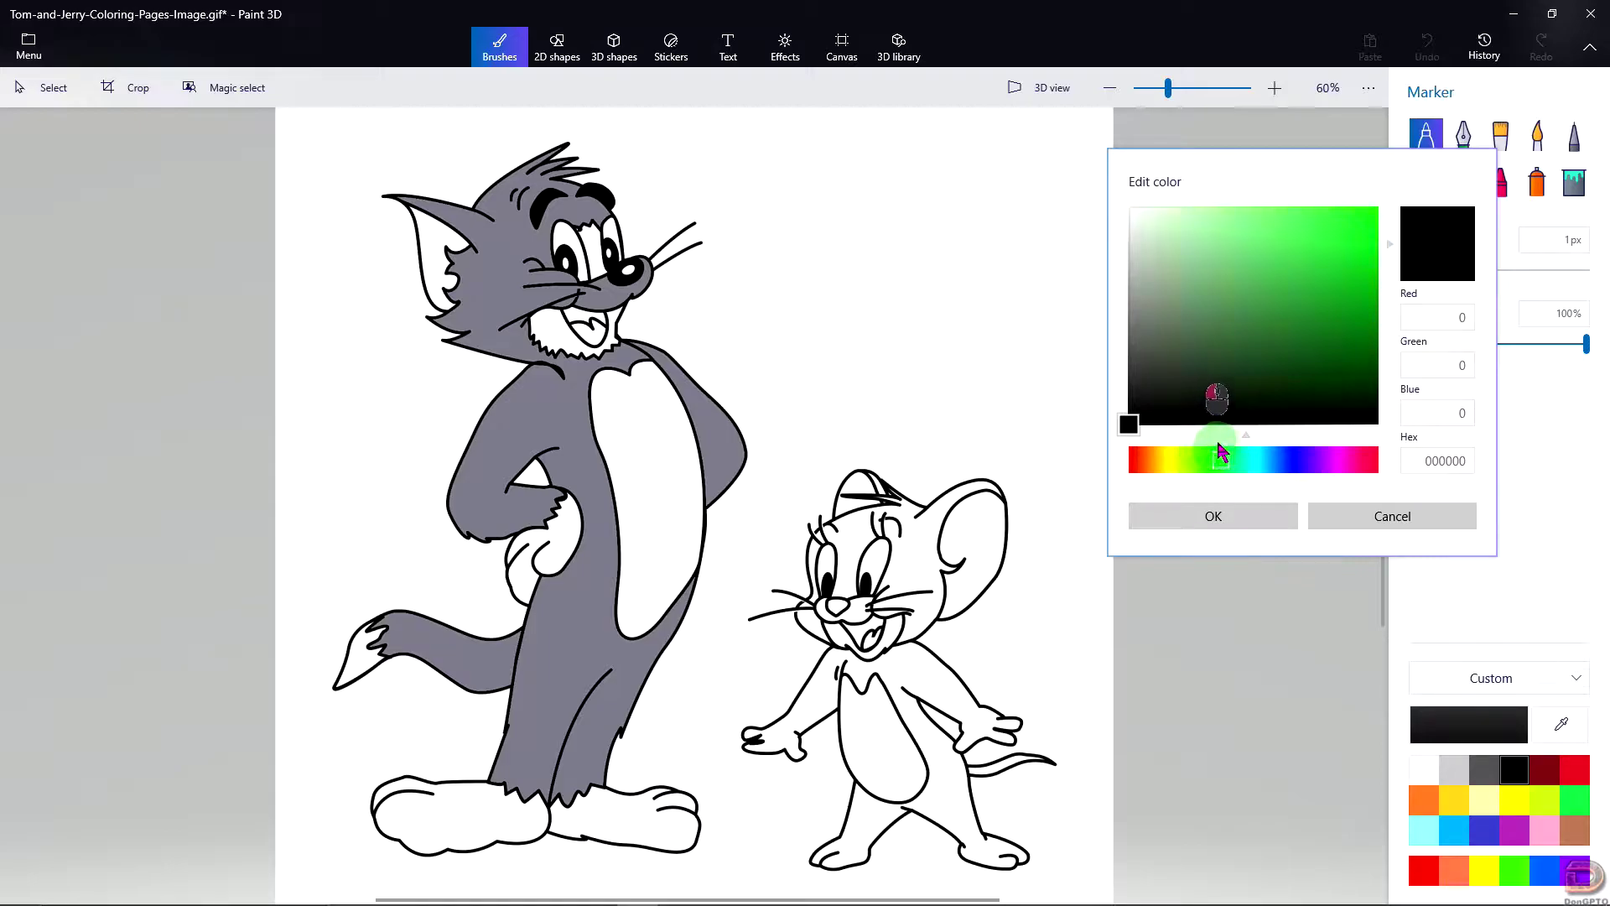
mouse_move(1126, 422)
mouse_down()
mouse_move(1214, 217)
mouse_move(1299, 226)
mouse_up()
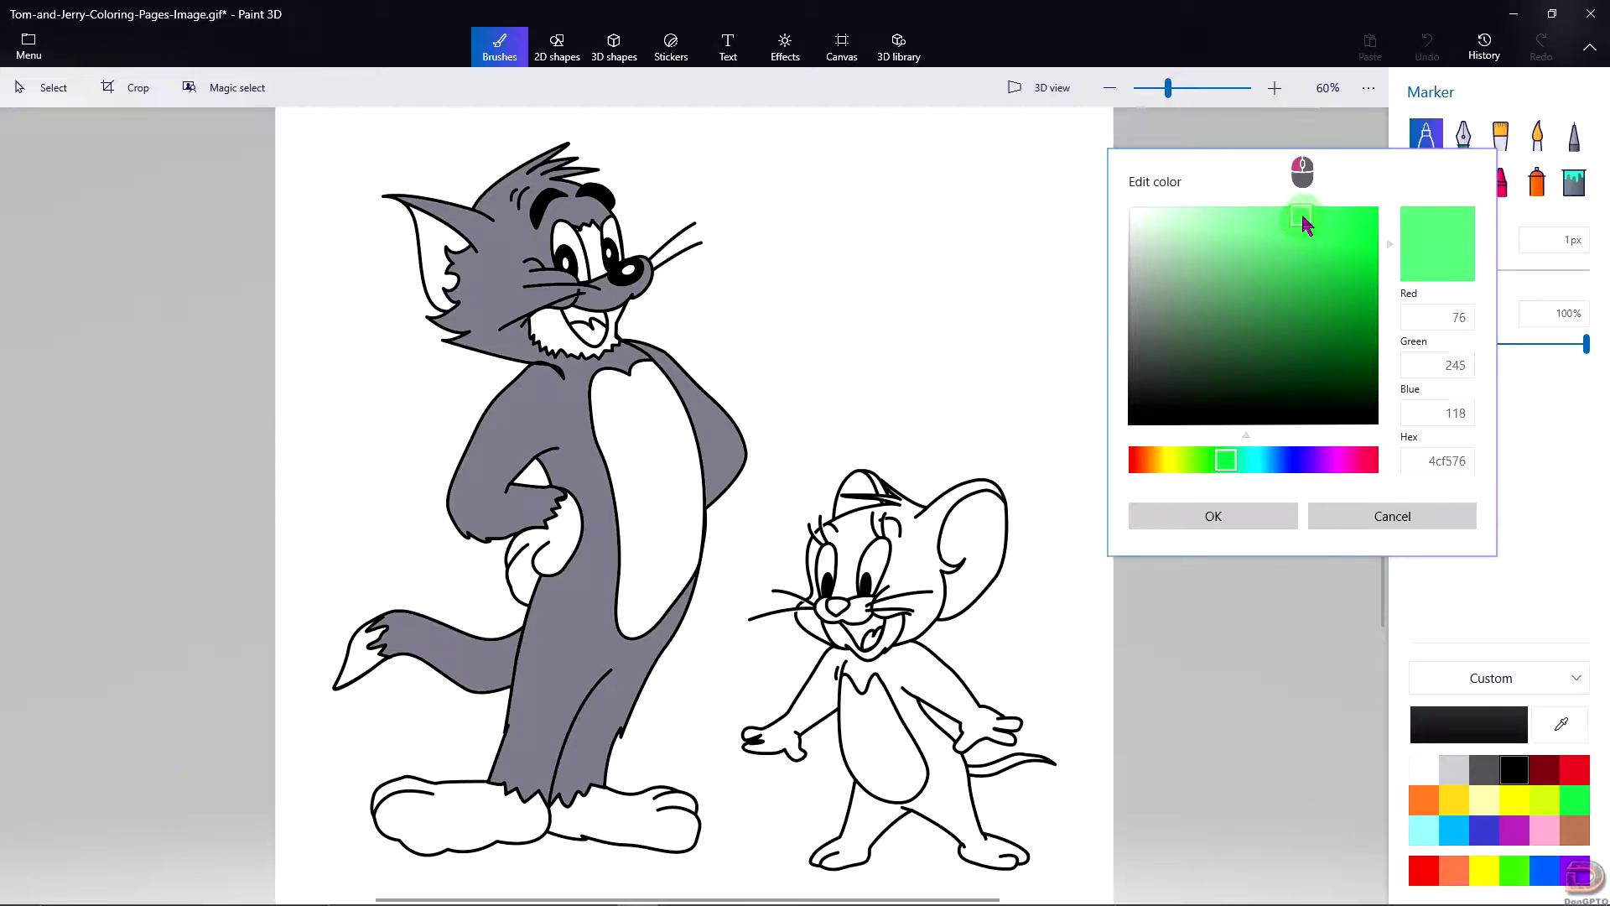
mouse_move(1278, 225)
mouse_down()
mouse_move(1264, 223)
mouse_move(1297, 223)
mouse_move(1232, 238)
mouse_up()
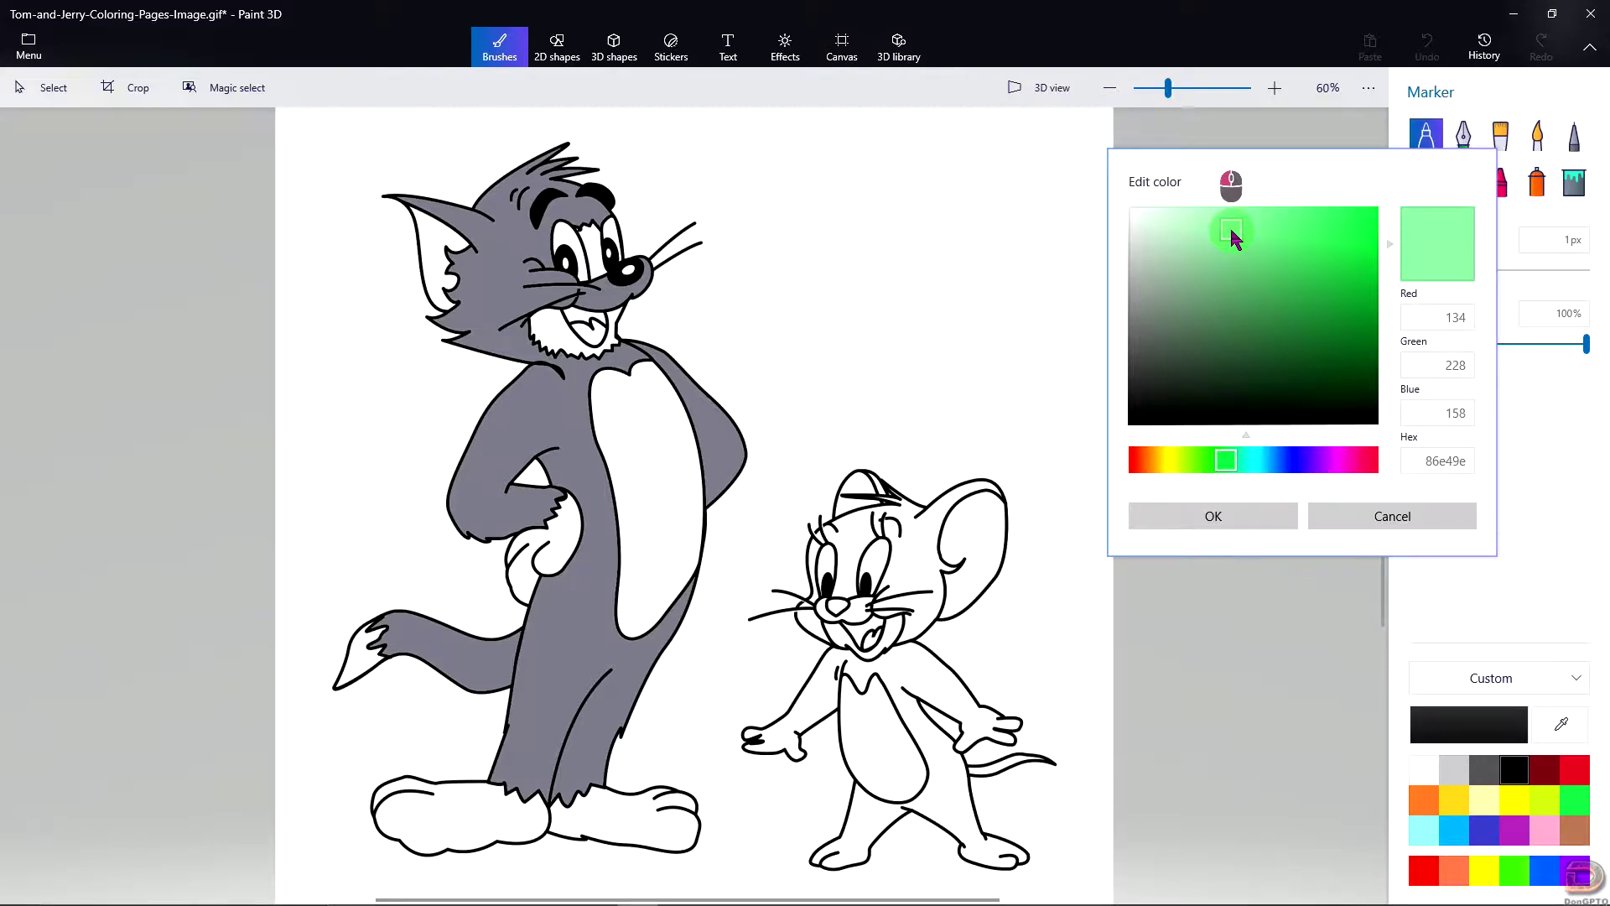
click(1216, 515)
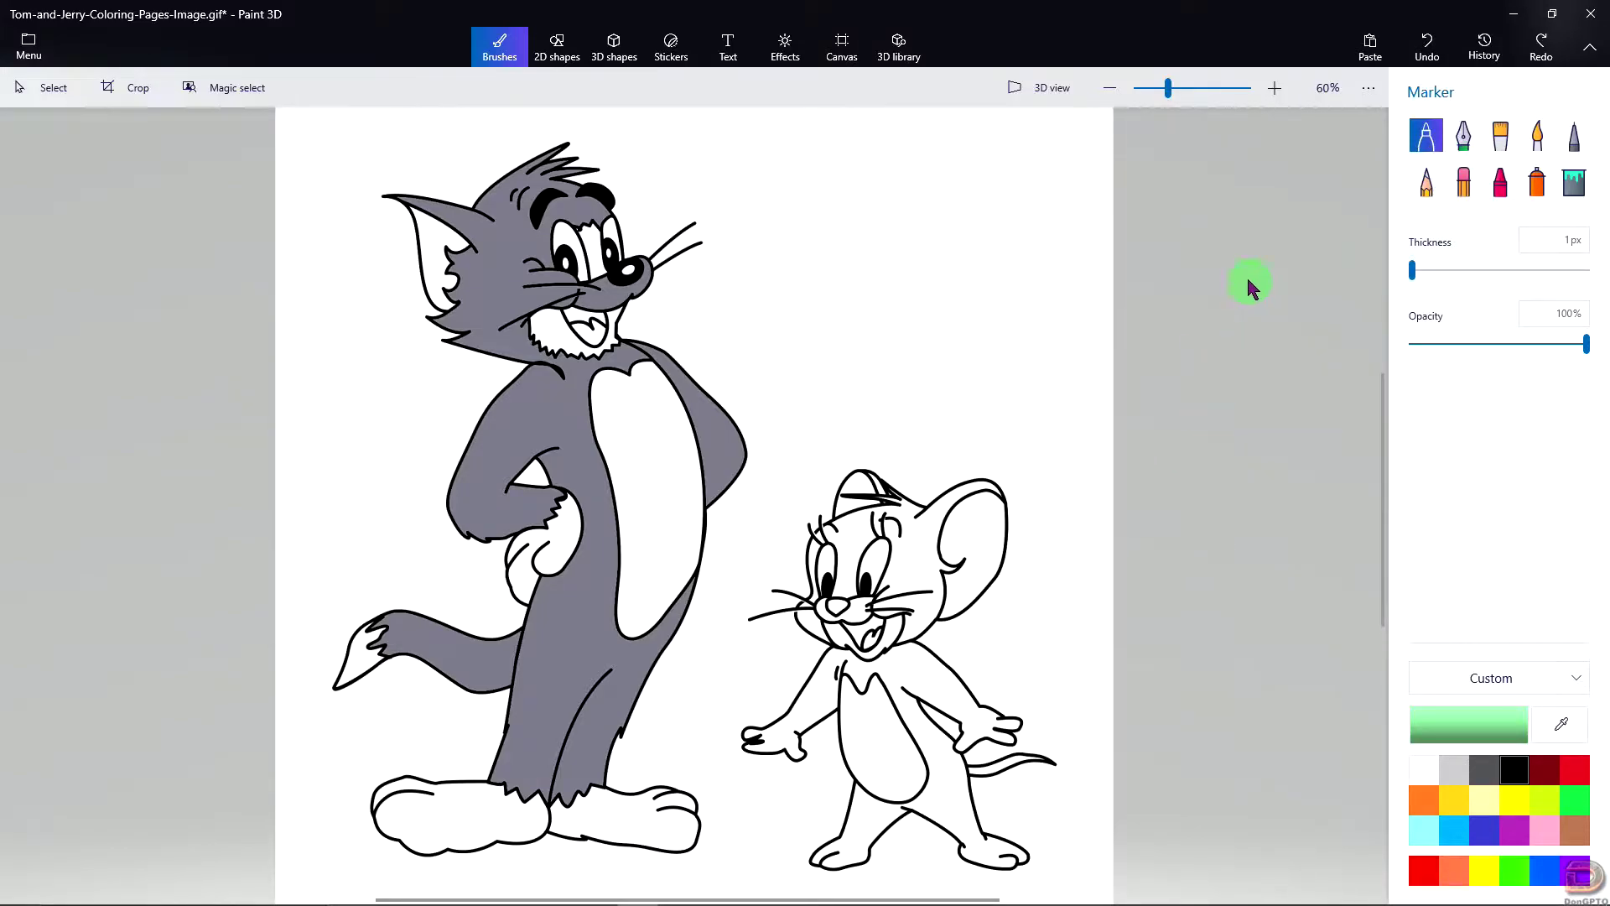
Step: Draw a thin green arc around the outer edge of each of Tom's pupils to outline the irises
scroll(553, 252, up, 1)
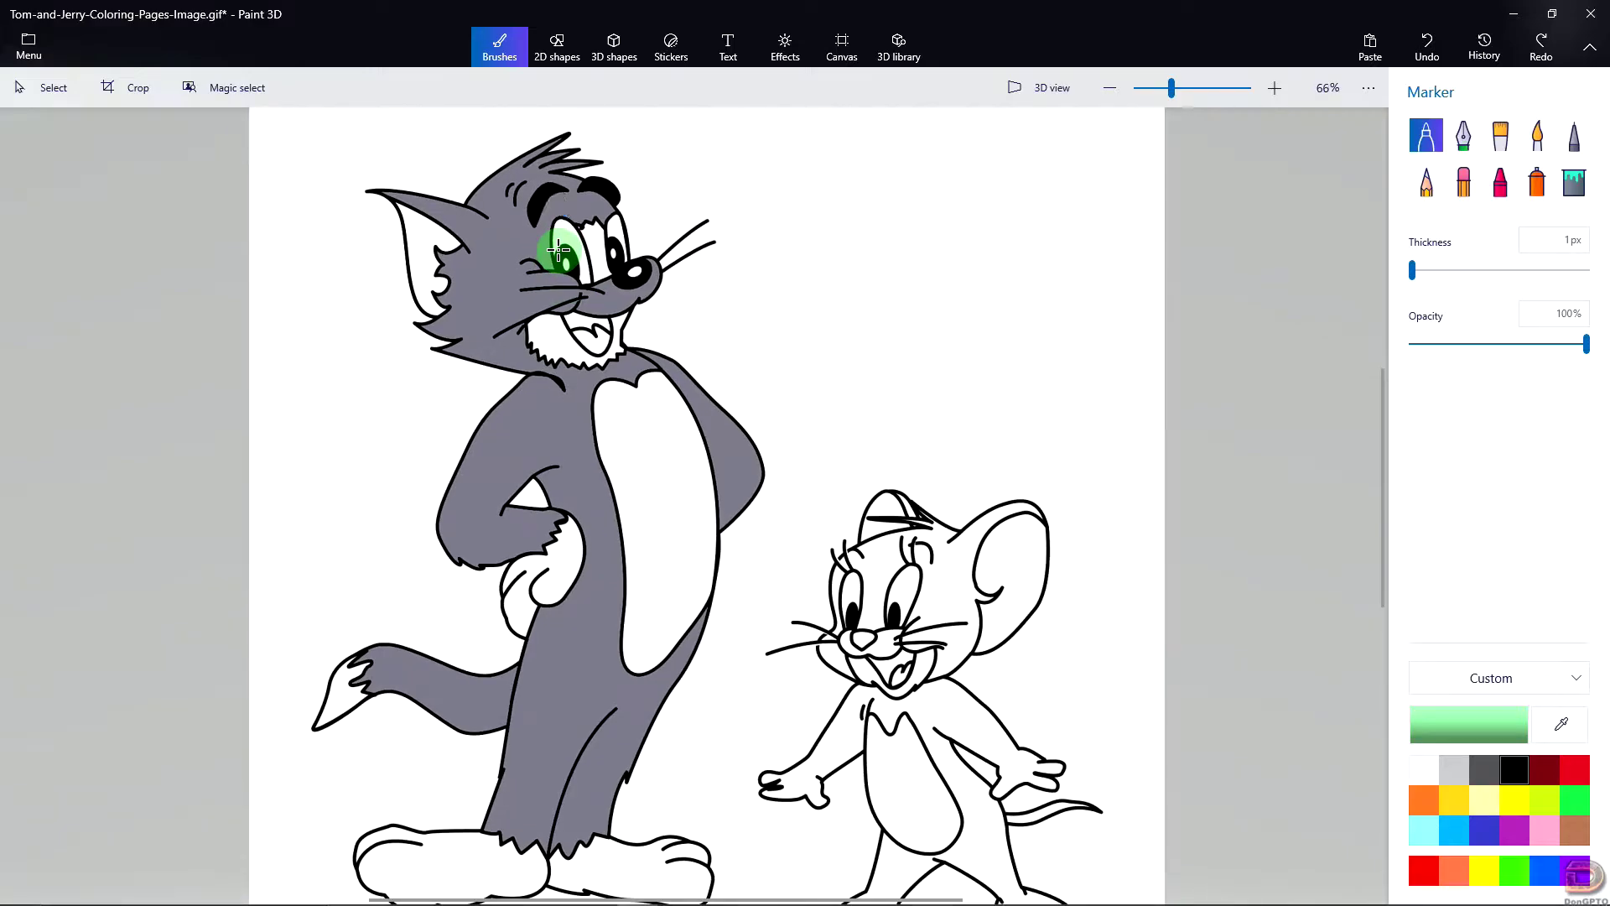
scroll(557, 250, up, 15)
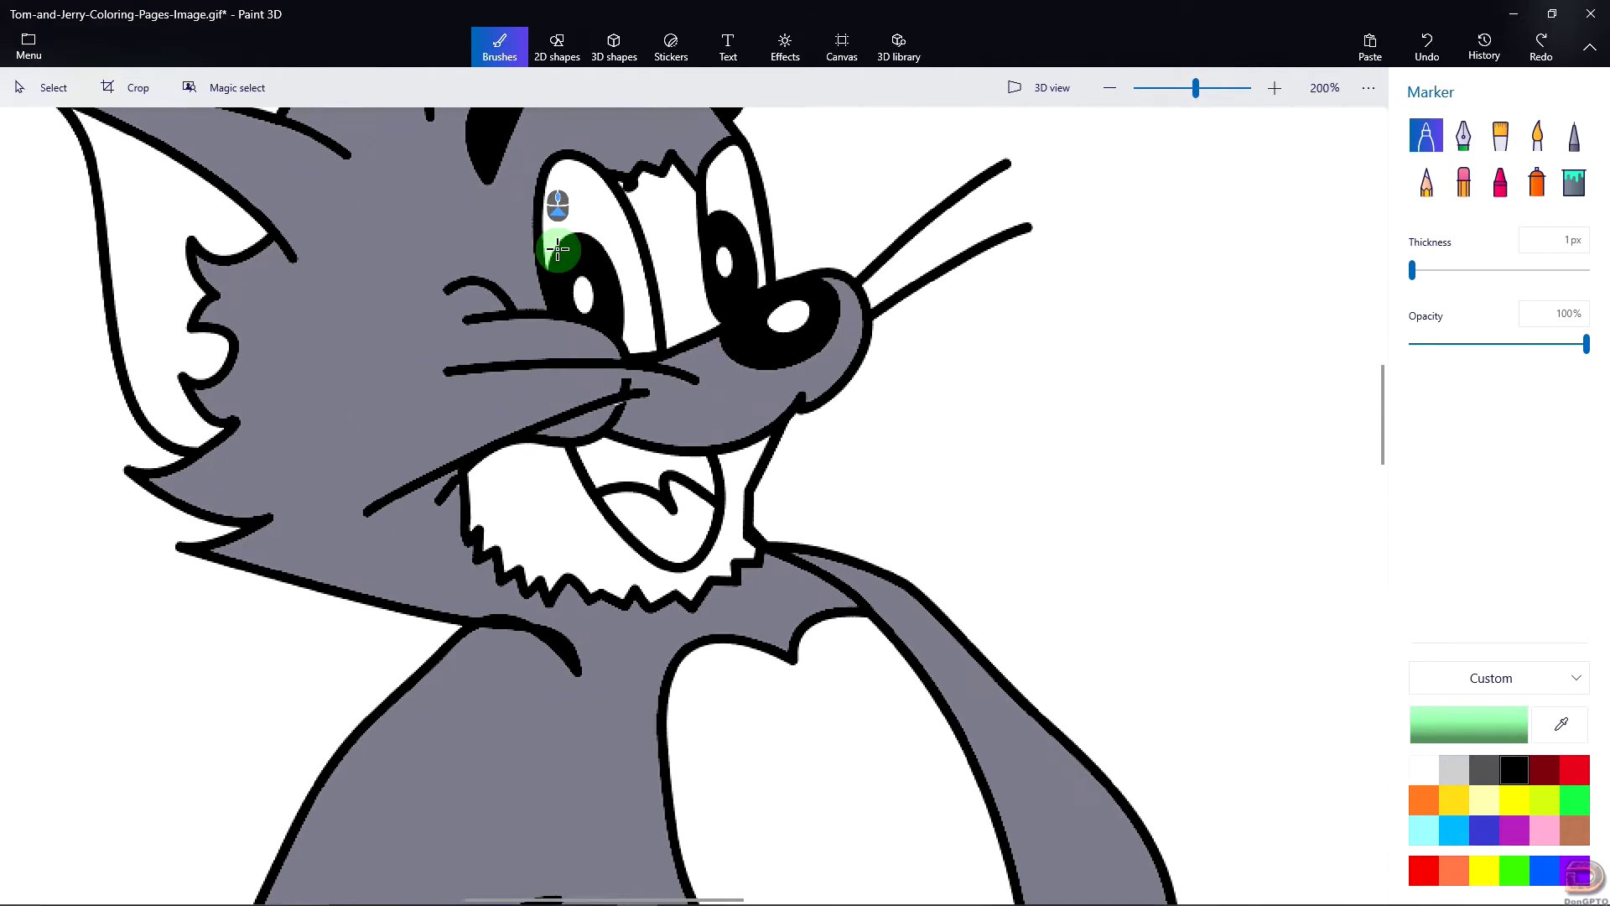
scroll(558, 250, up, 3)
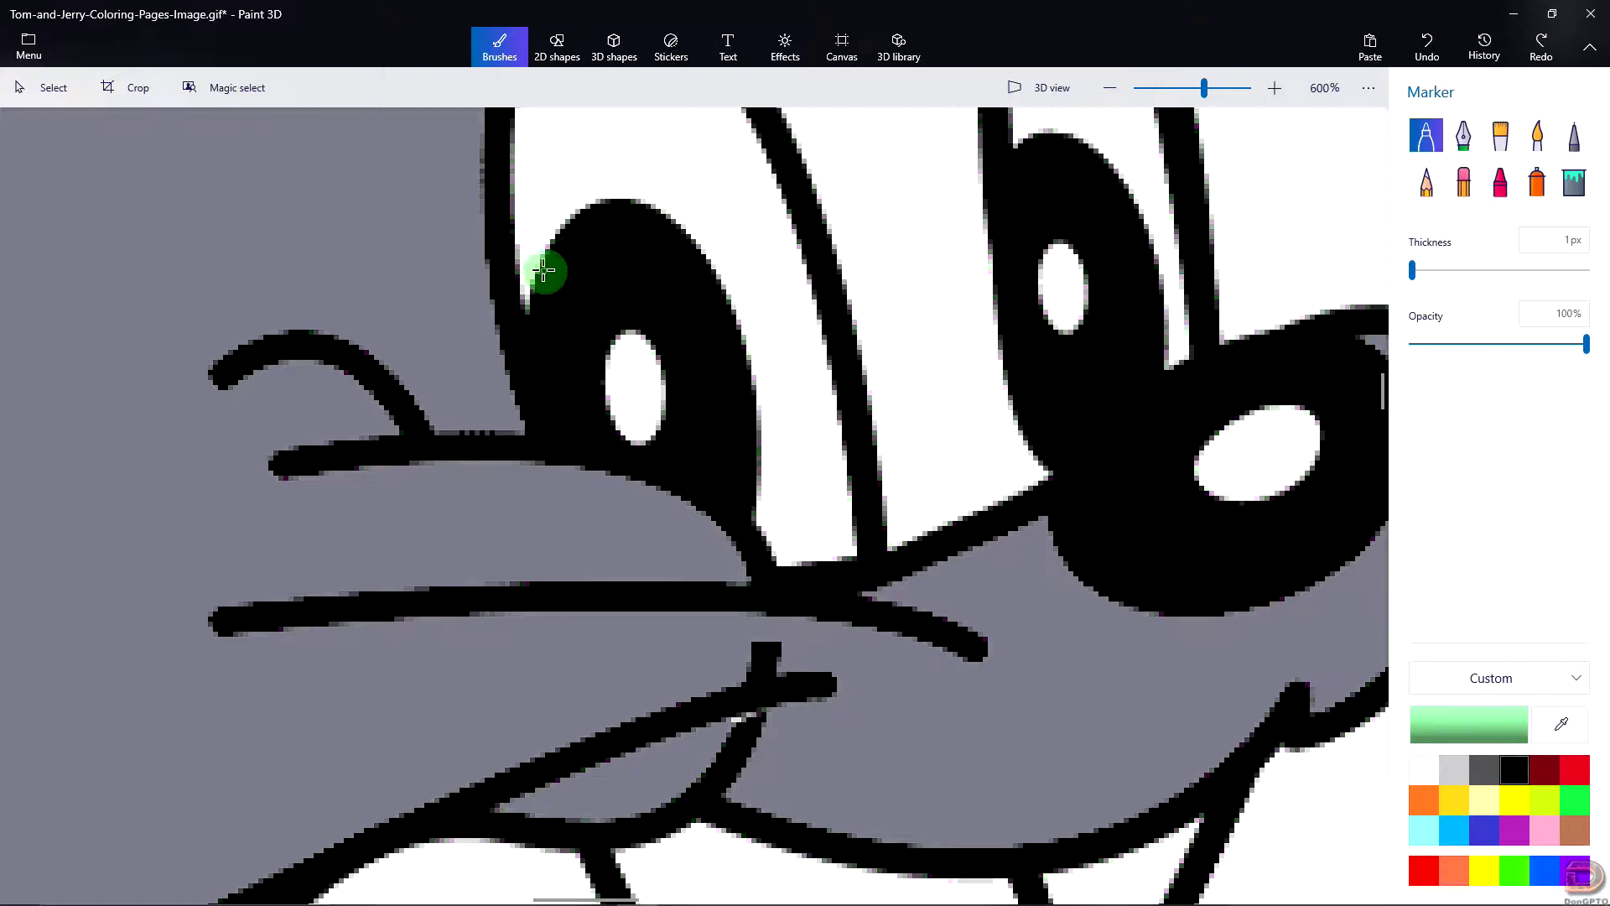
mouse_move(517, 248)
mouse_down()
mouse_move(599, 172)
mouse_move(657, 168)
mouse_move(701, 198)
mouse_move(758, 288)
mouse_move(773, 349)
mouse_move(785, 470)
mouse_move(766, 543)
mouse_up()
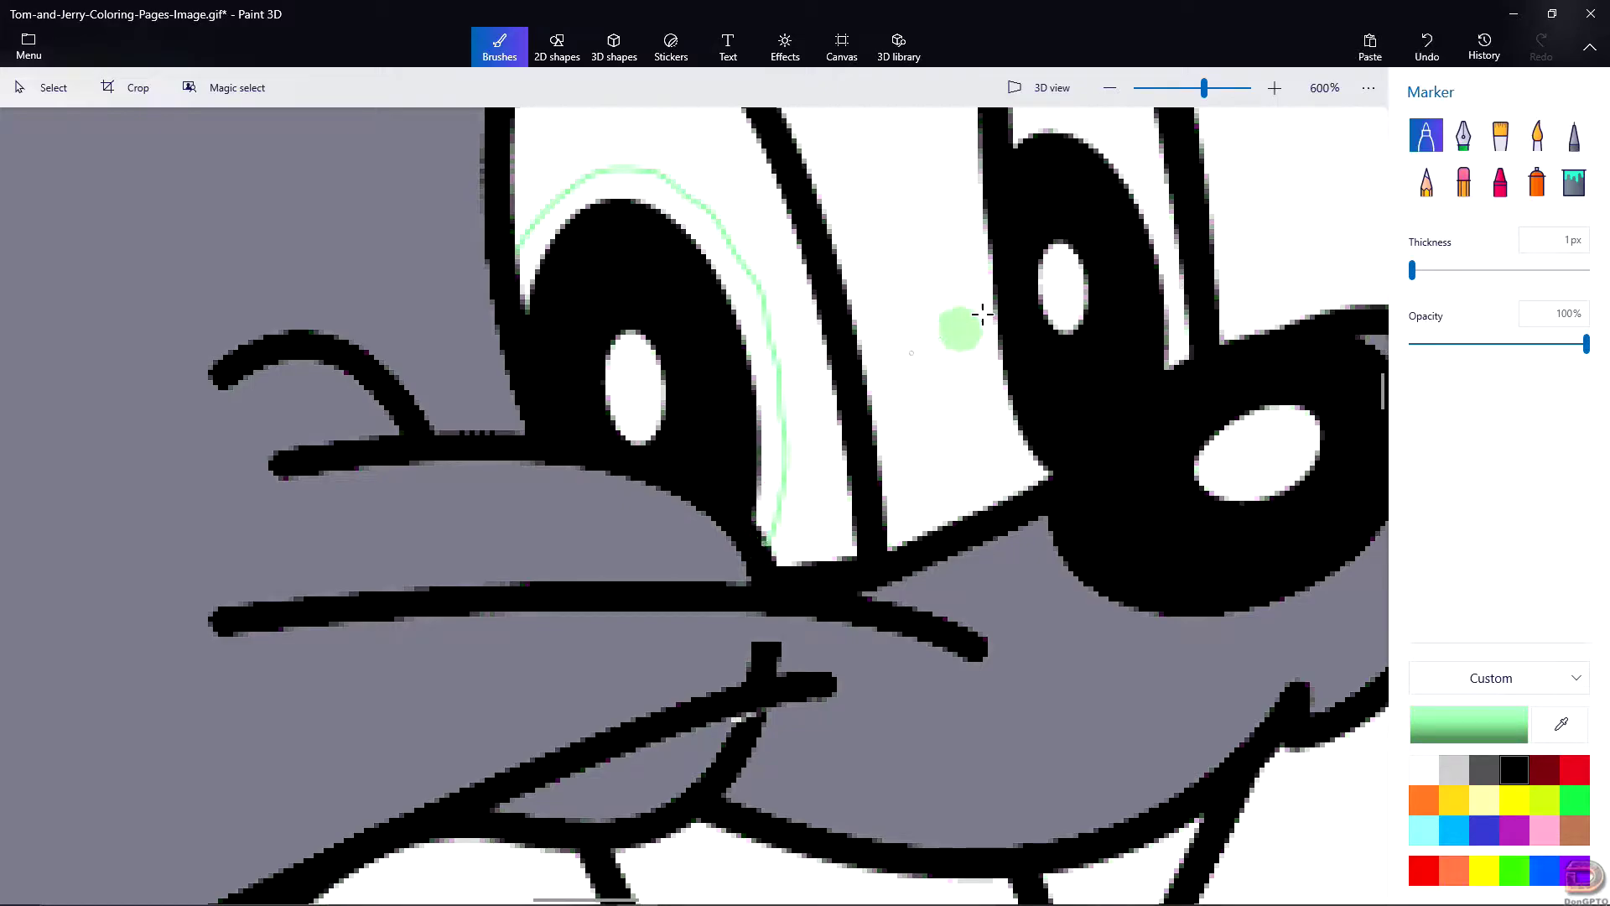
scroll(1388, 369, up, 2)
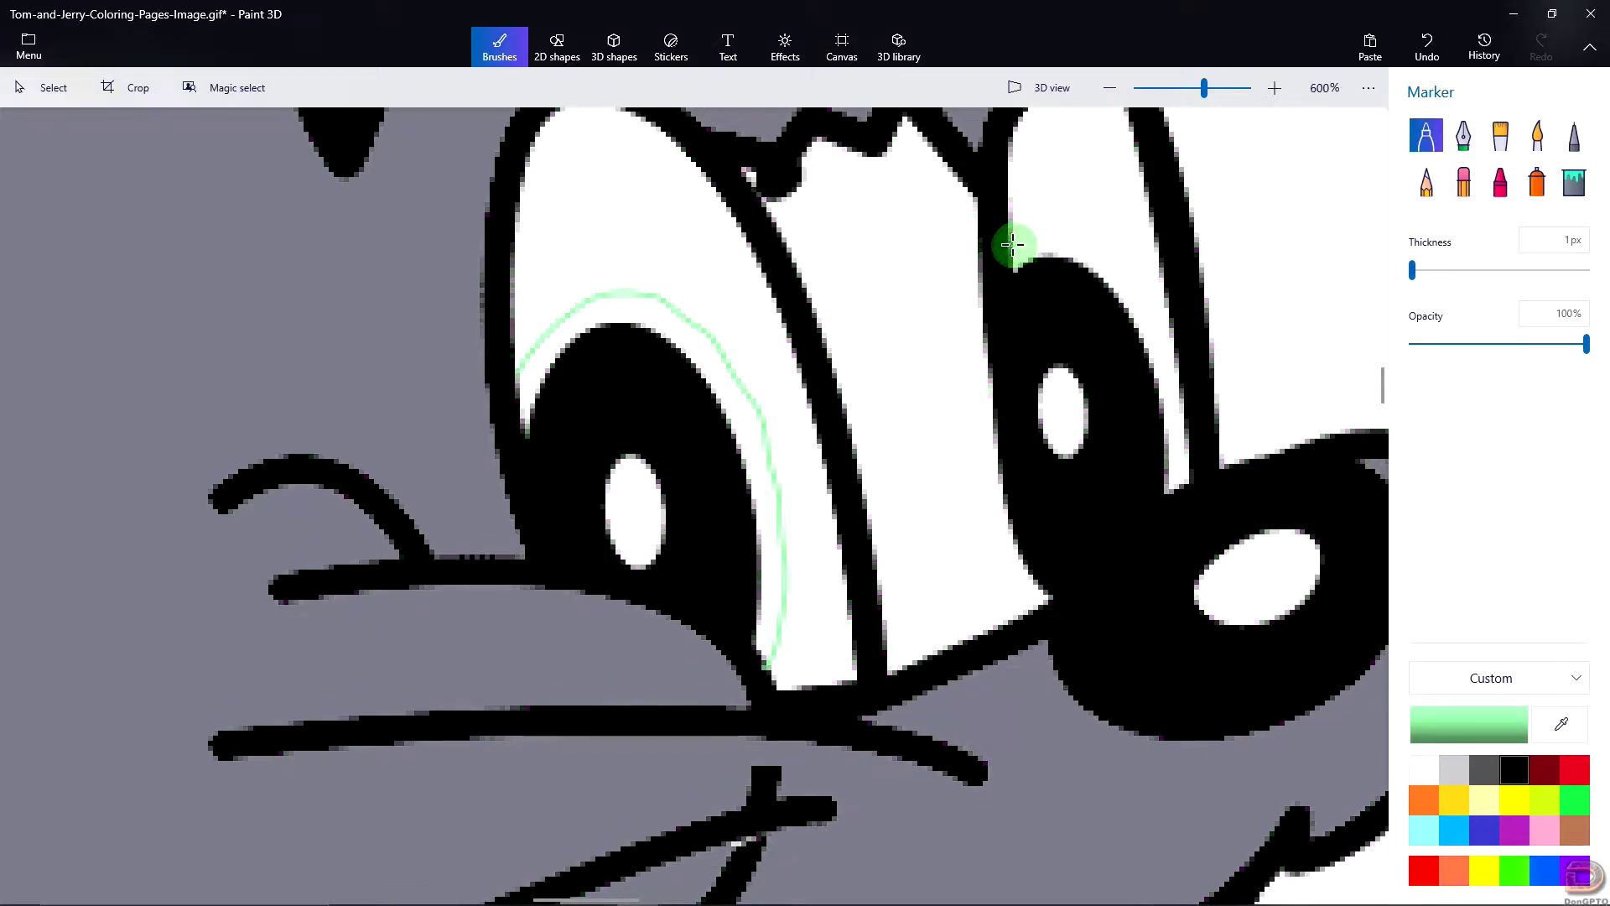
mouse_move(1011, 248)
mouse_down()
mouse_move(1077, 230)
mouse_move(1118, 257)
mouse_move(1182, 410)
mouse_up()
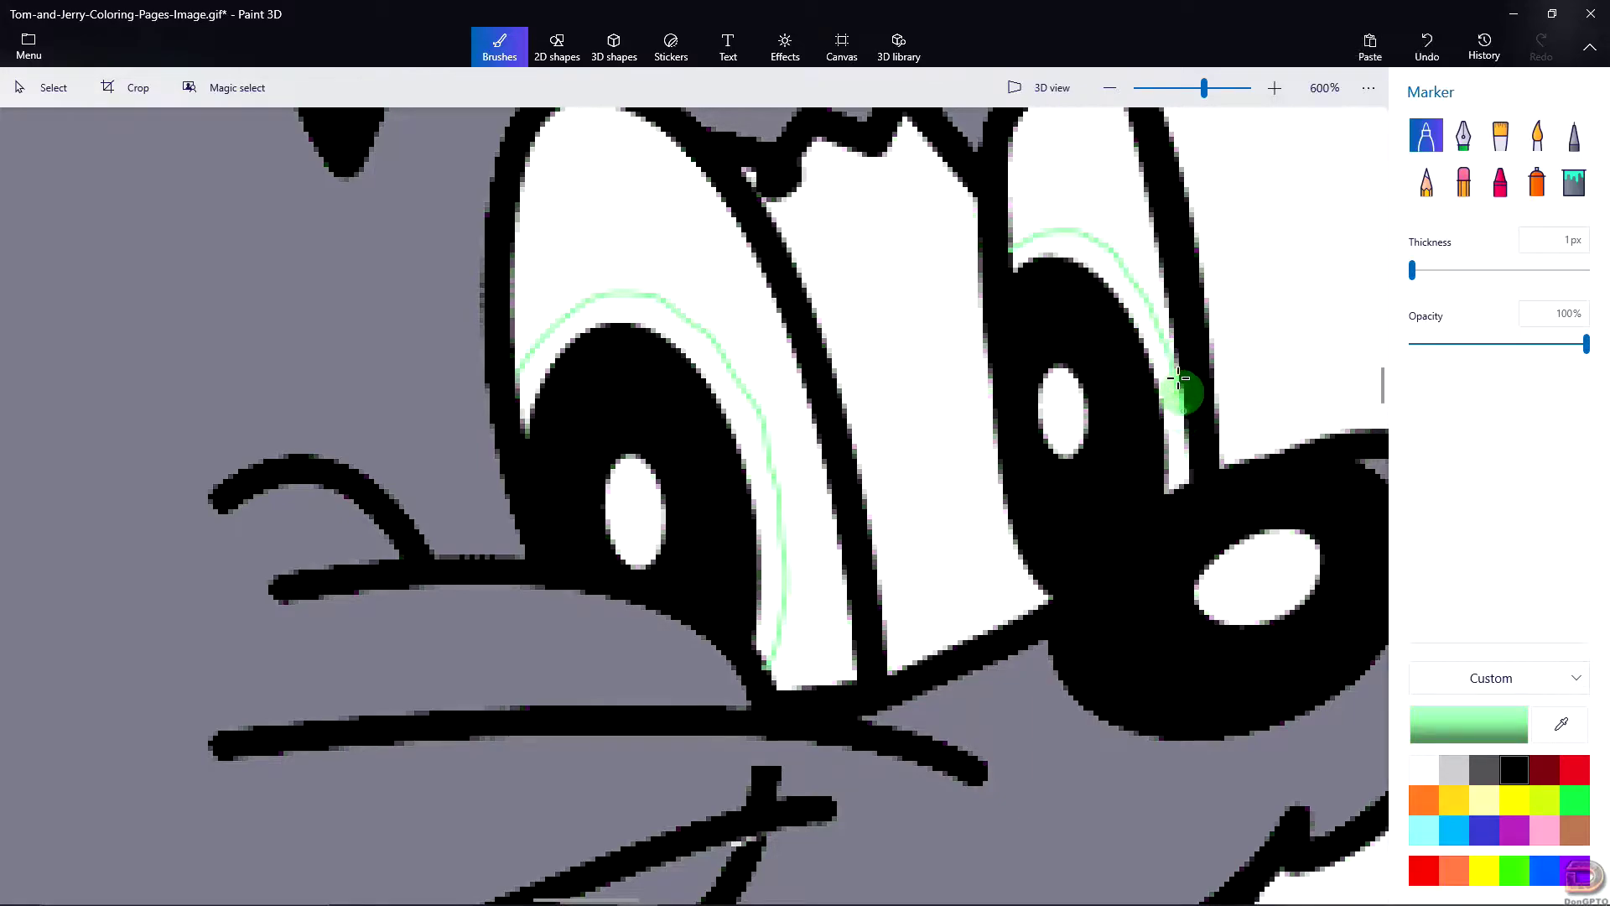
Step: Fill the narrow bands between the green arcs and Tom's pupils with the same light green
click(1317, 88)
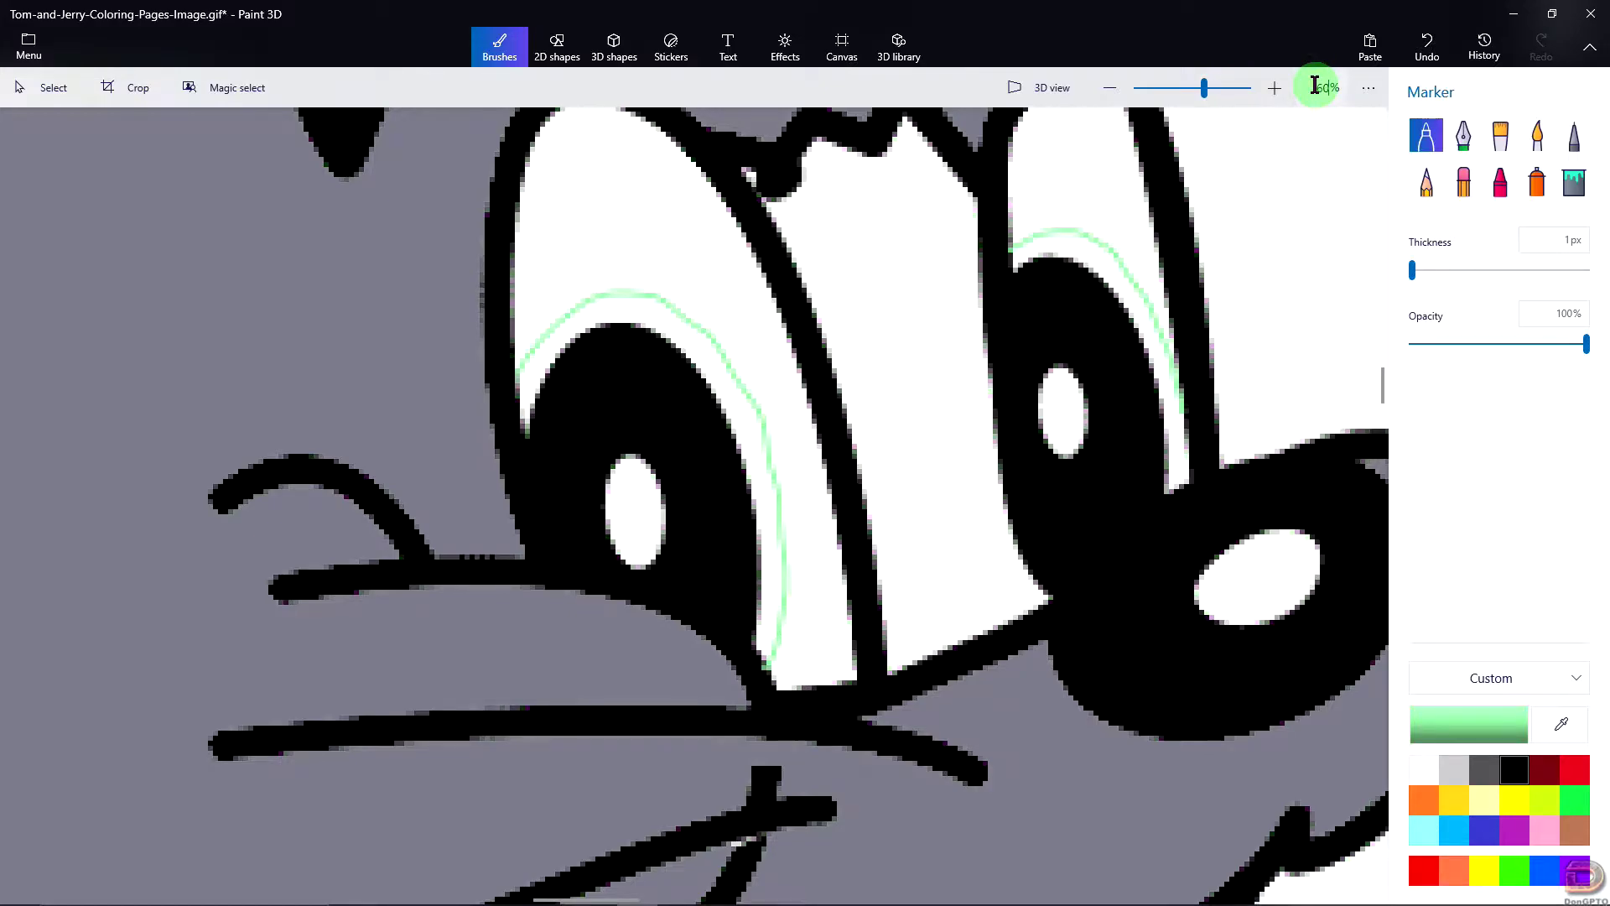
text(60)
key(Return)
drag(1387, 528, 1385, 575)
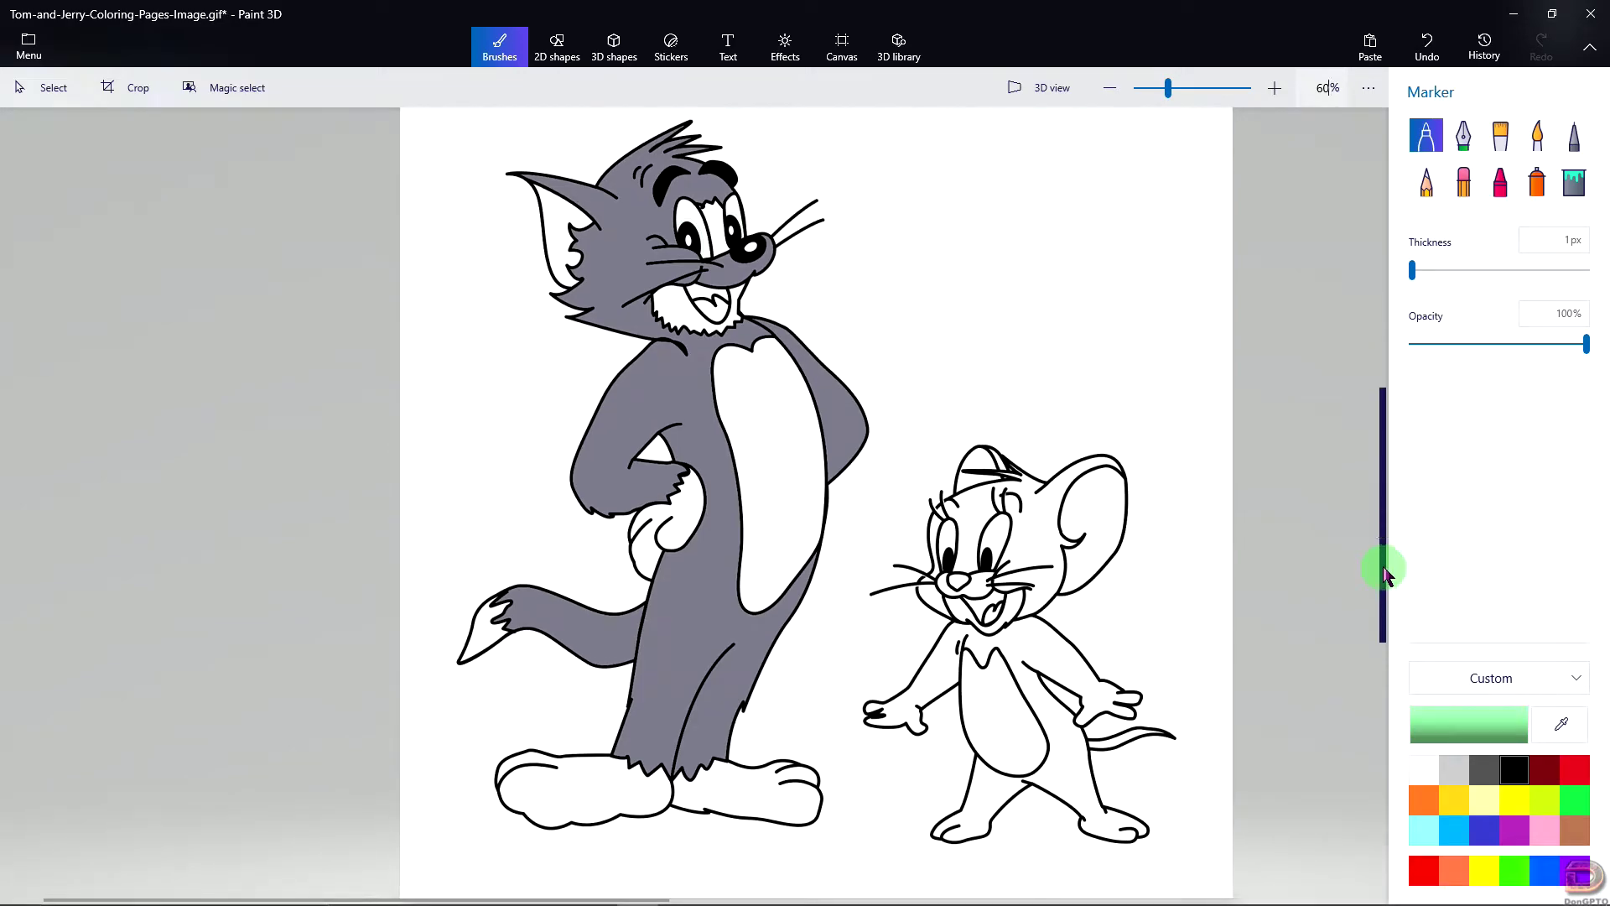
click(1573, 183)
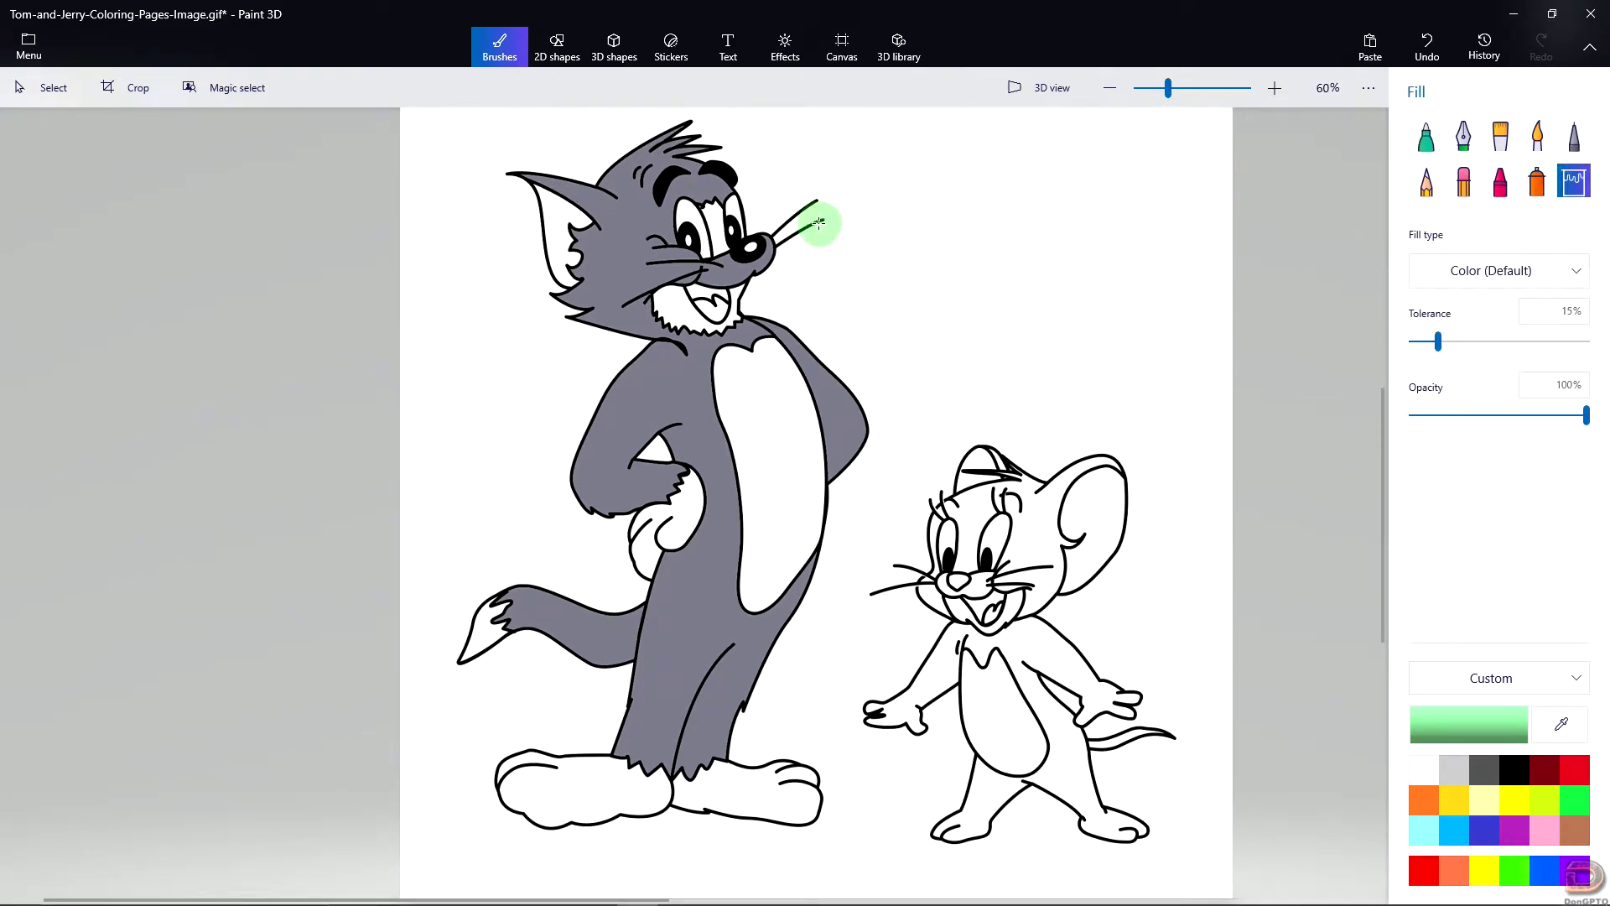
scroll(704, 227, up, 6)
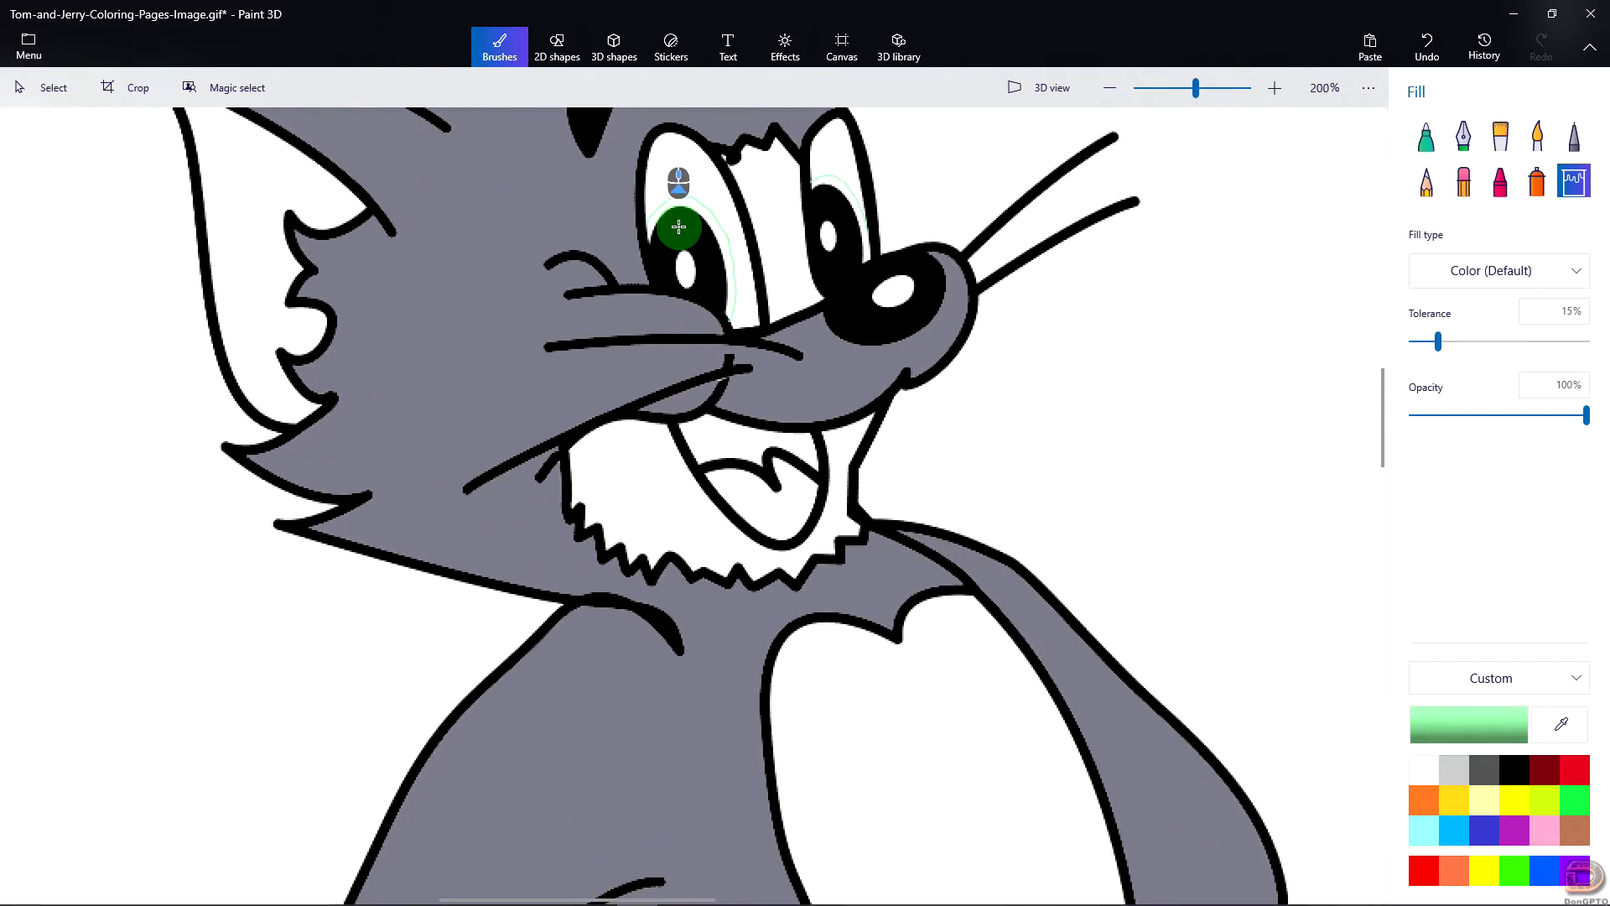
scroll(678, 226, up, 2)
click(657, 242)
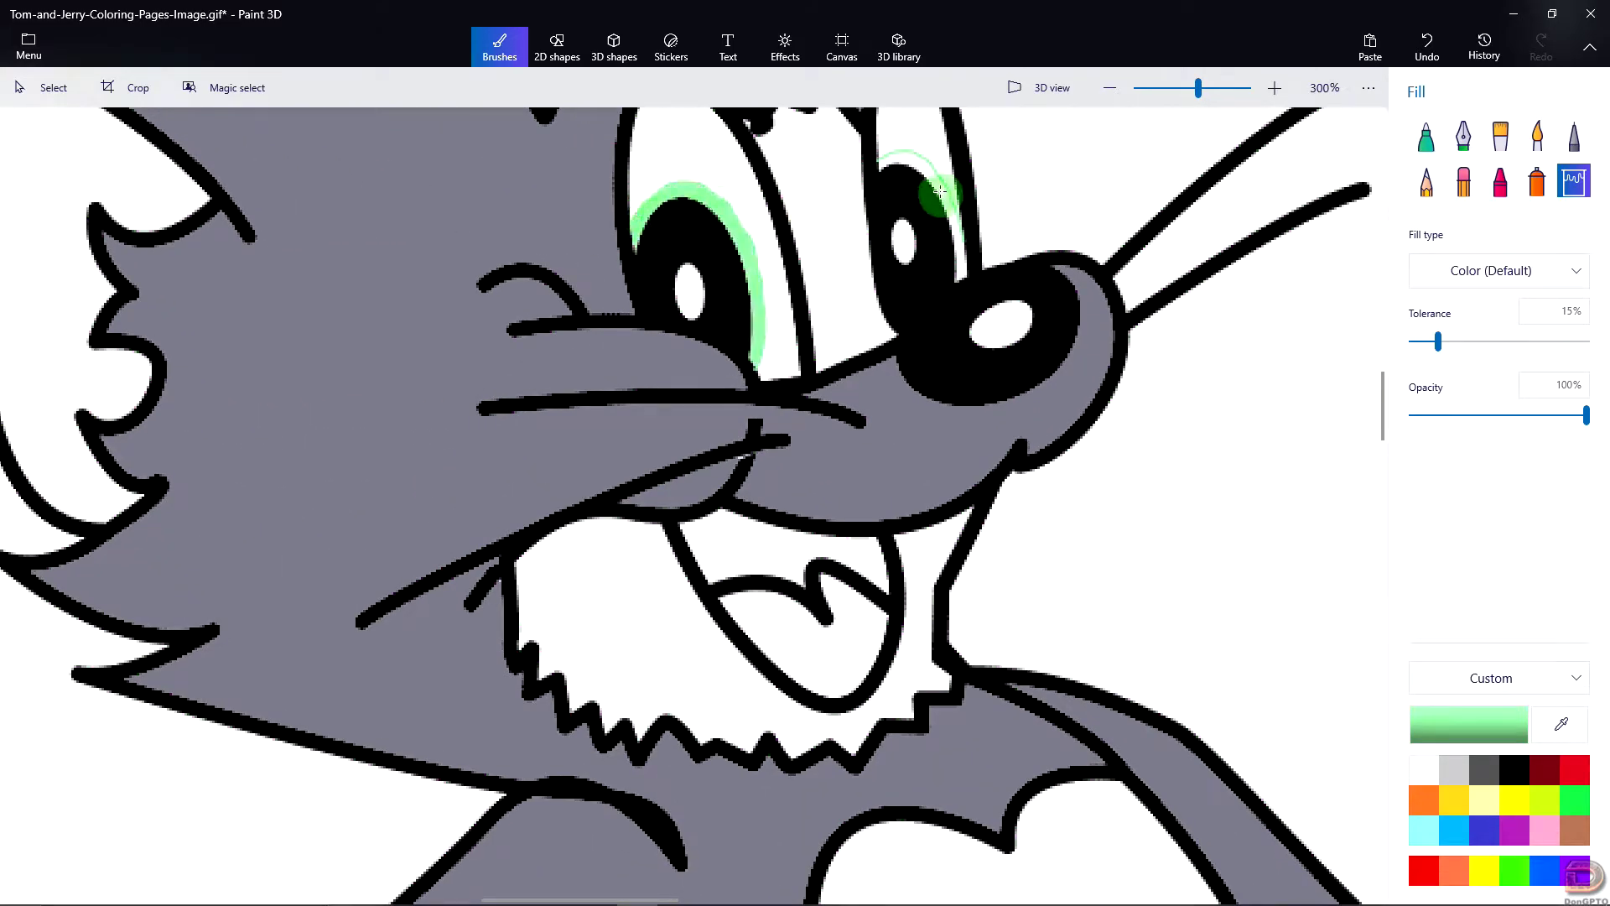
click(908, 160)
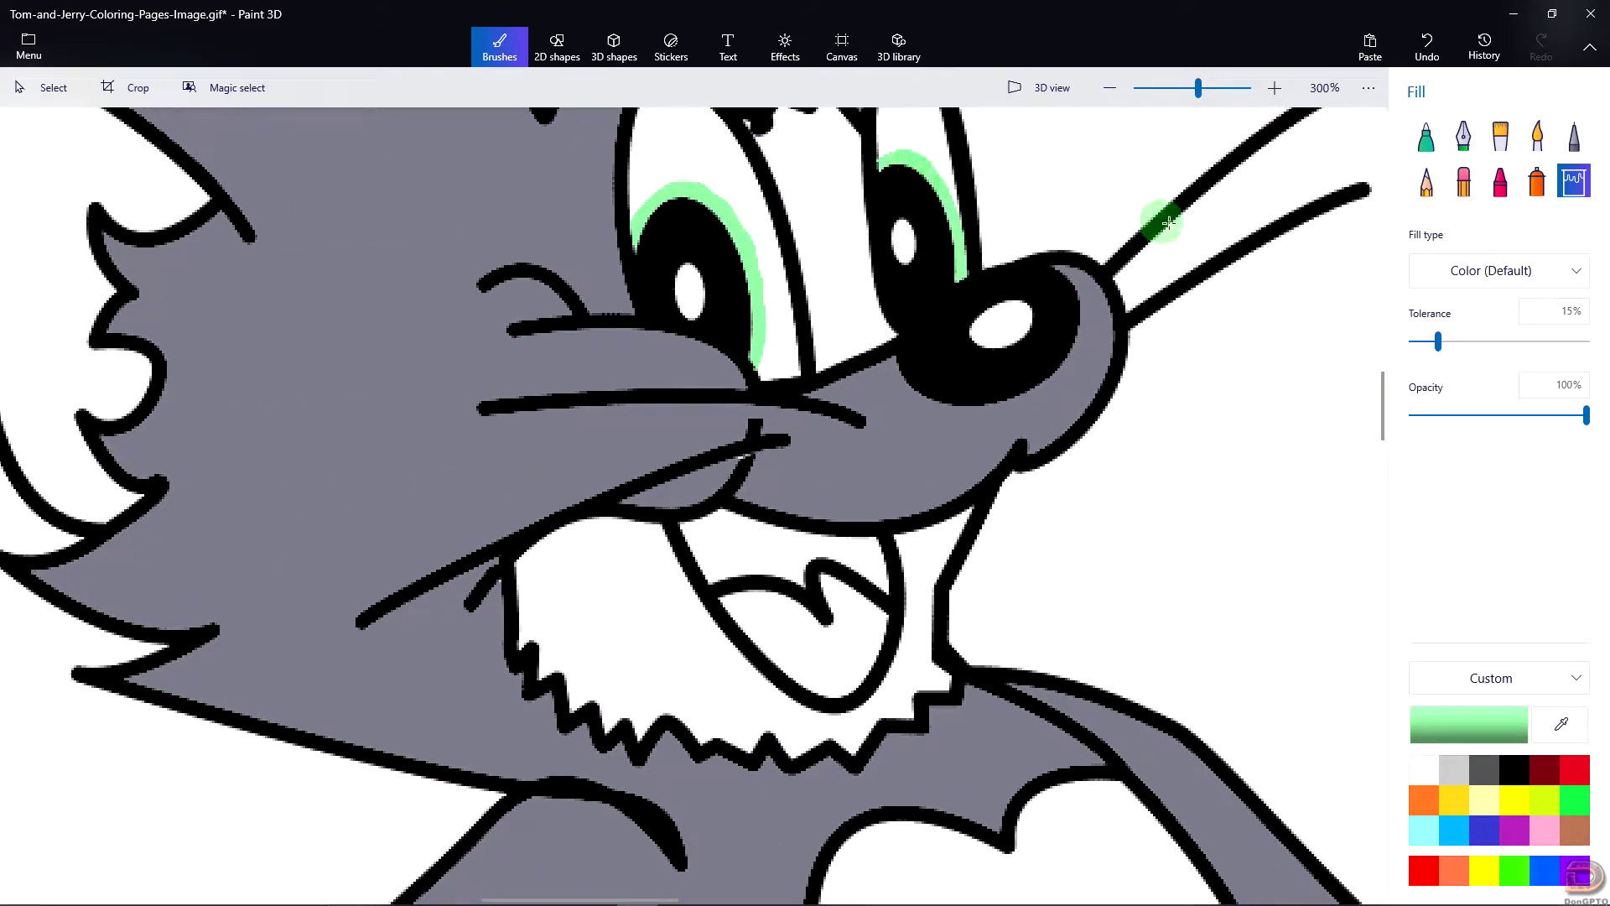
click(1319, 89)
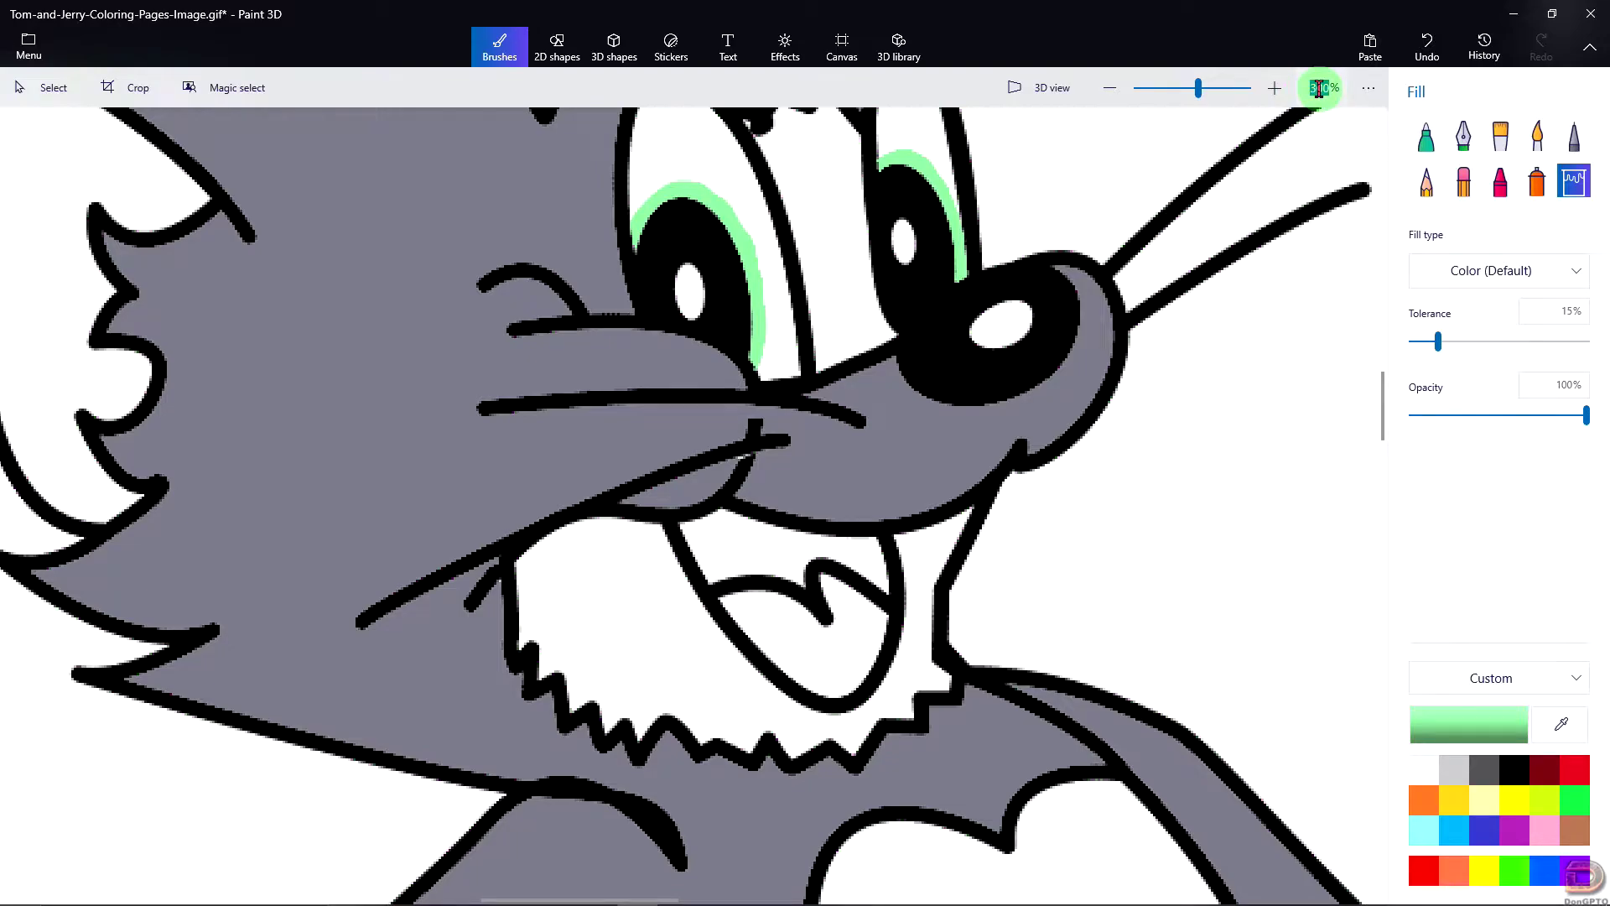
text(60)
key(Return)
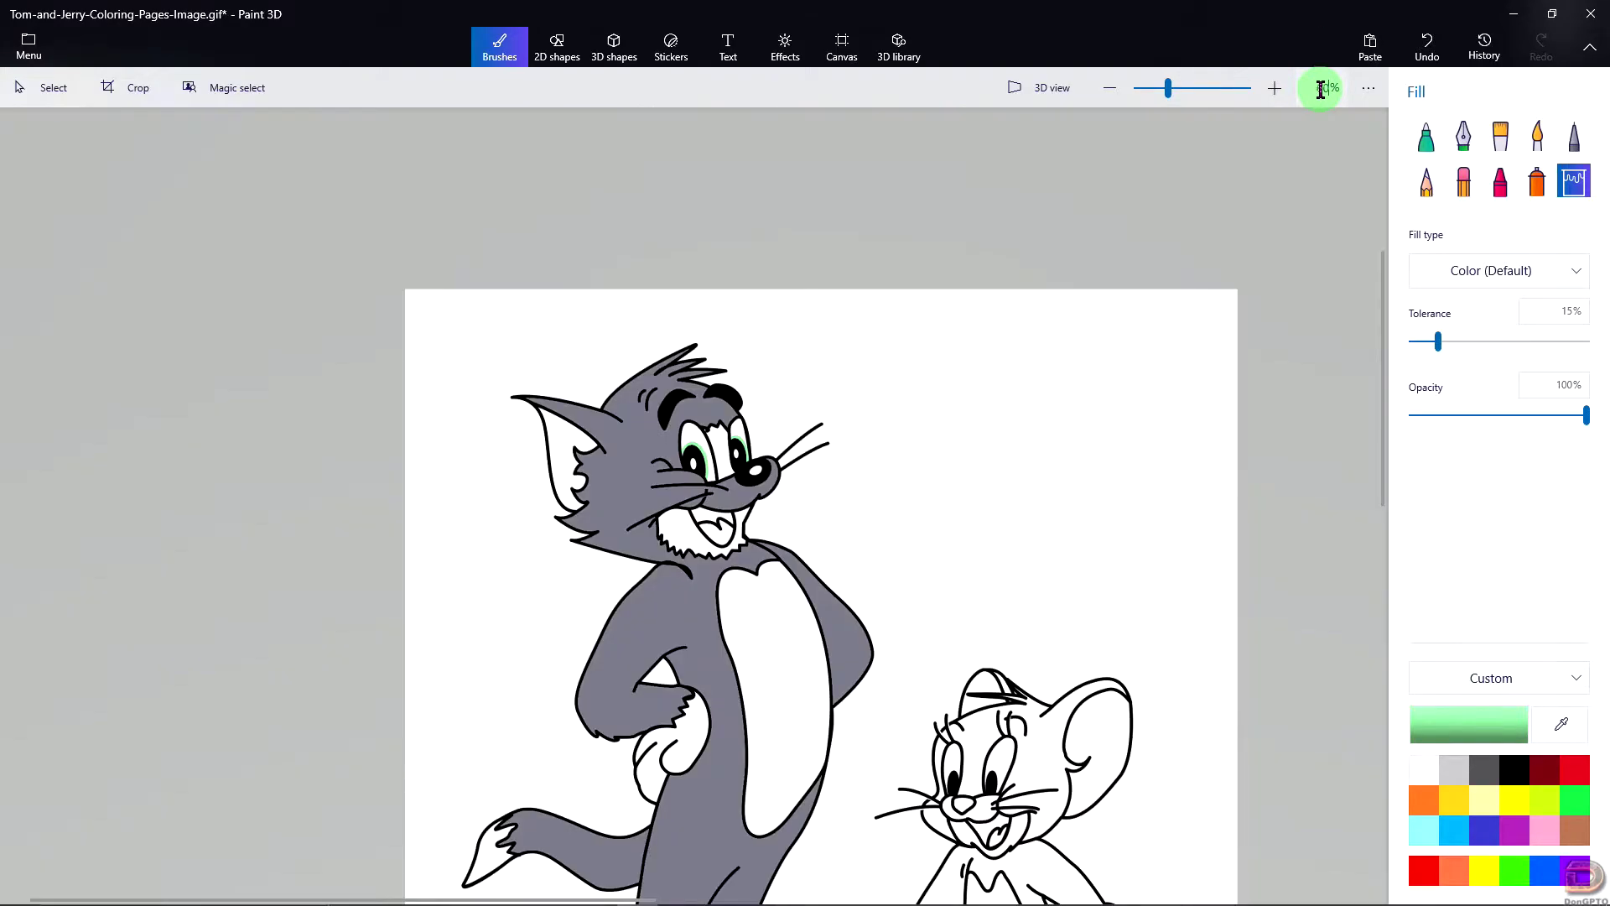
click(1466, 739)
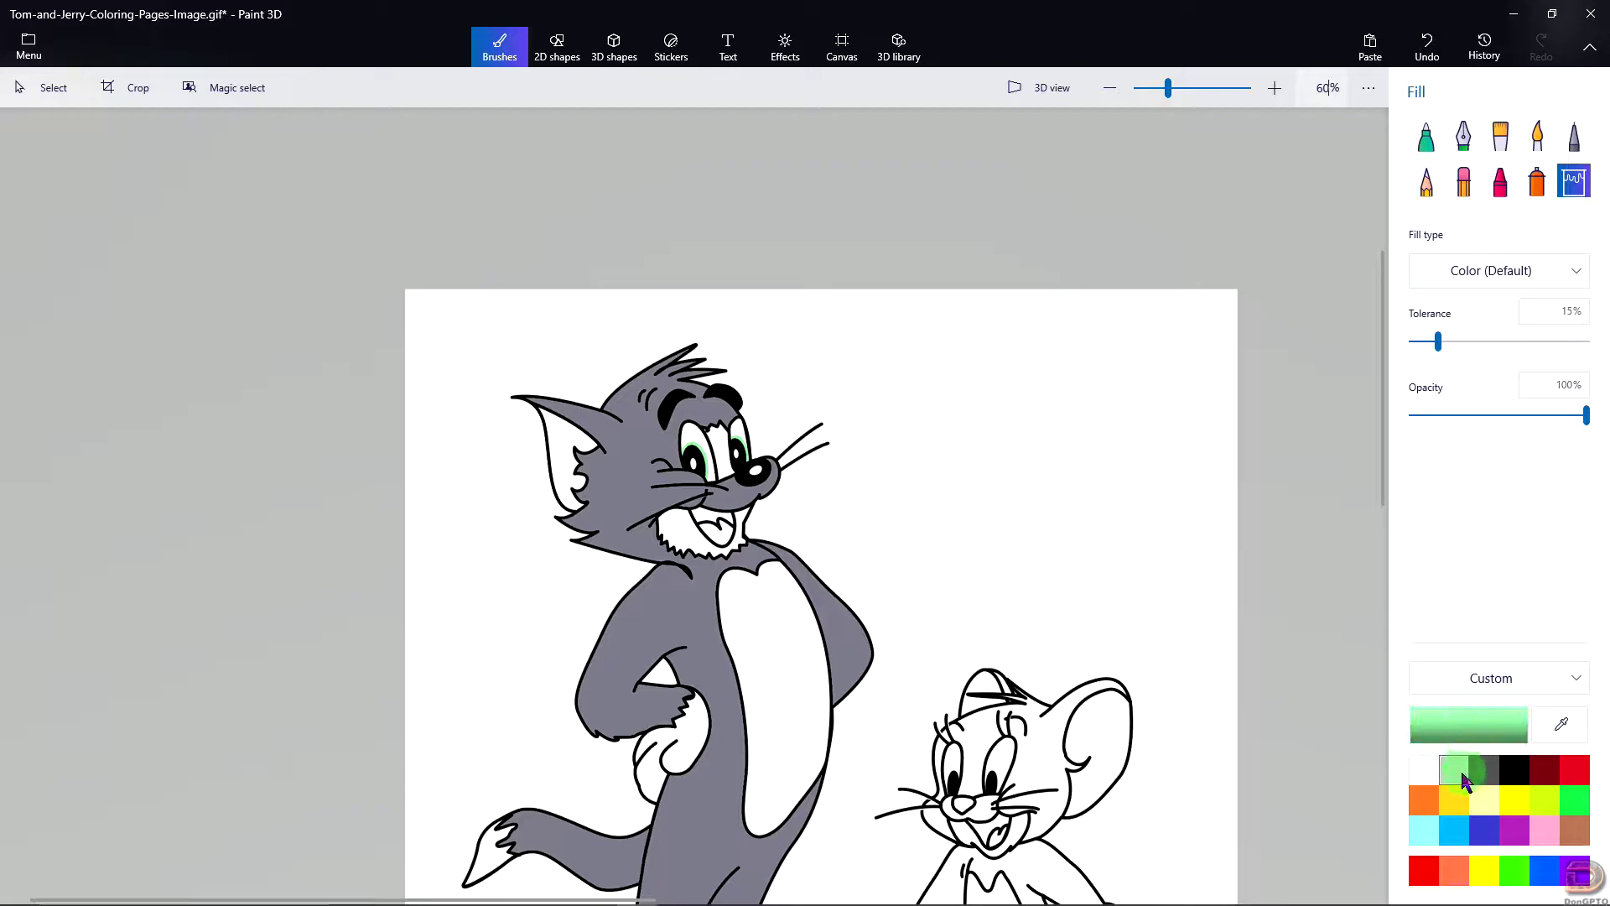
drag(1030, 242, 1308, 167)
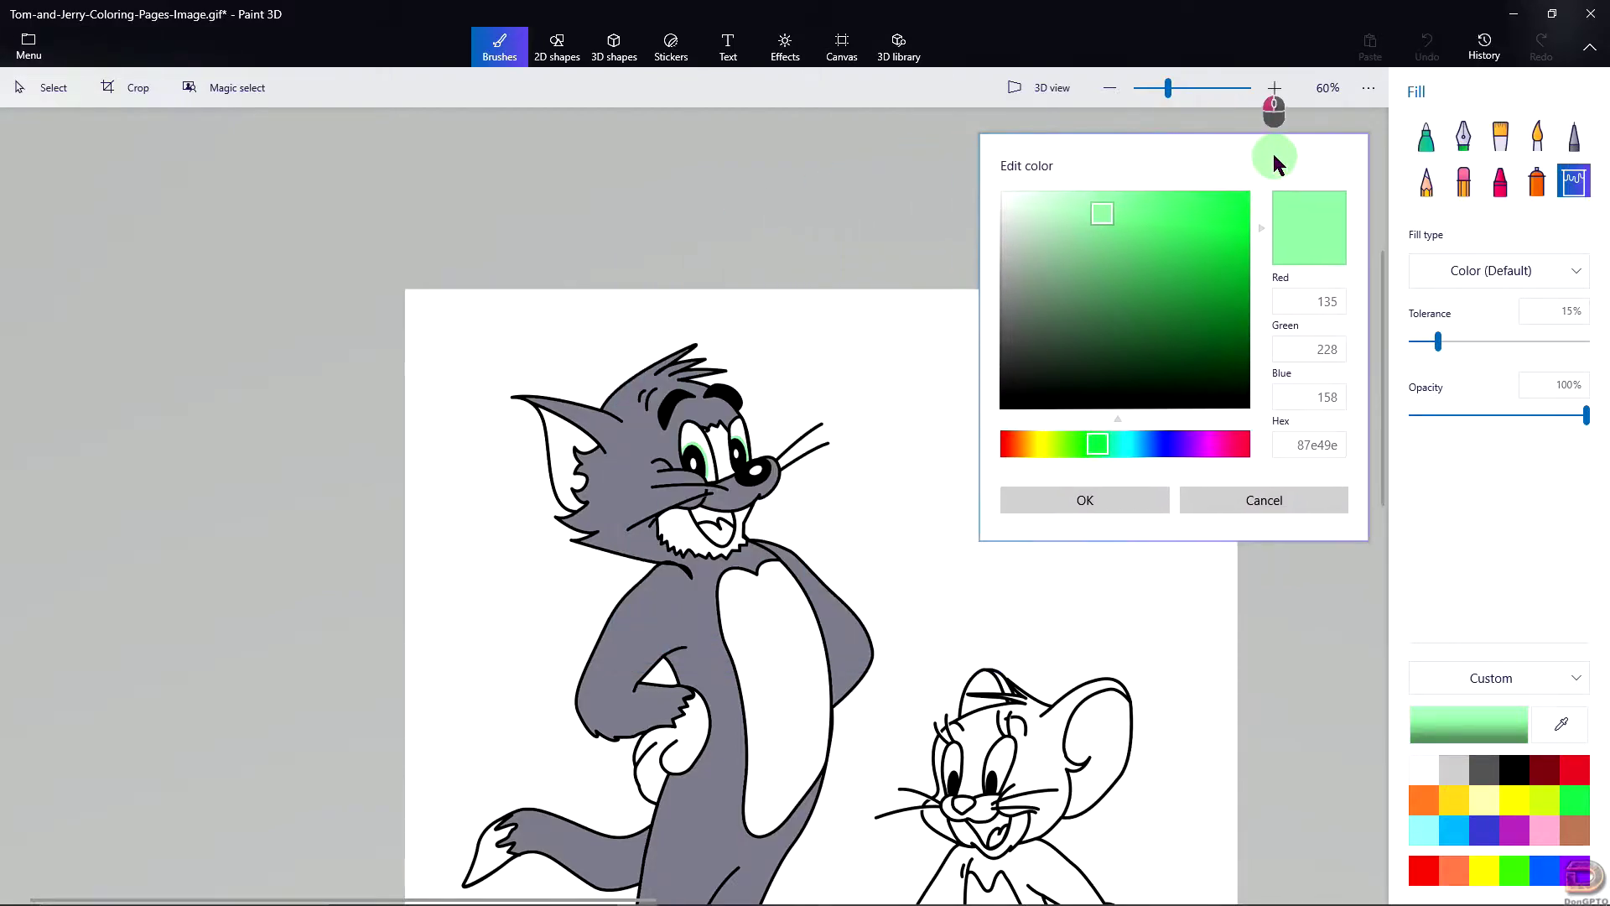
key(Return)
Step: Change the custom fill color to light yellow f4f07f and fill the white areas of both of Tom's eyes
drag(1385, 356, 1372, 456)
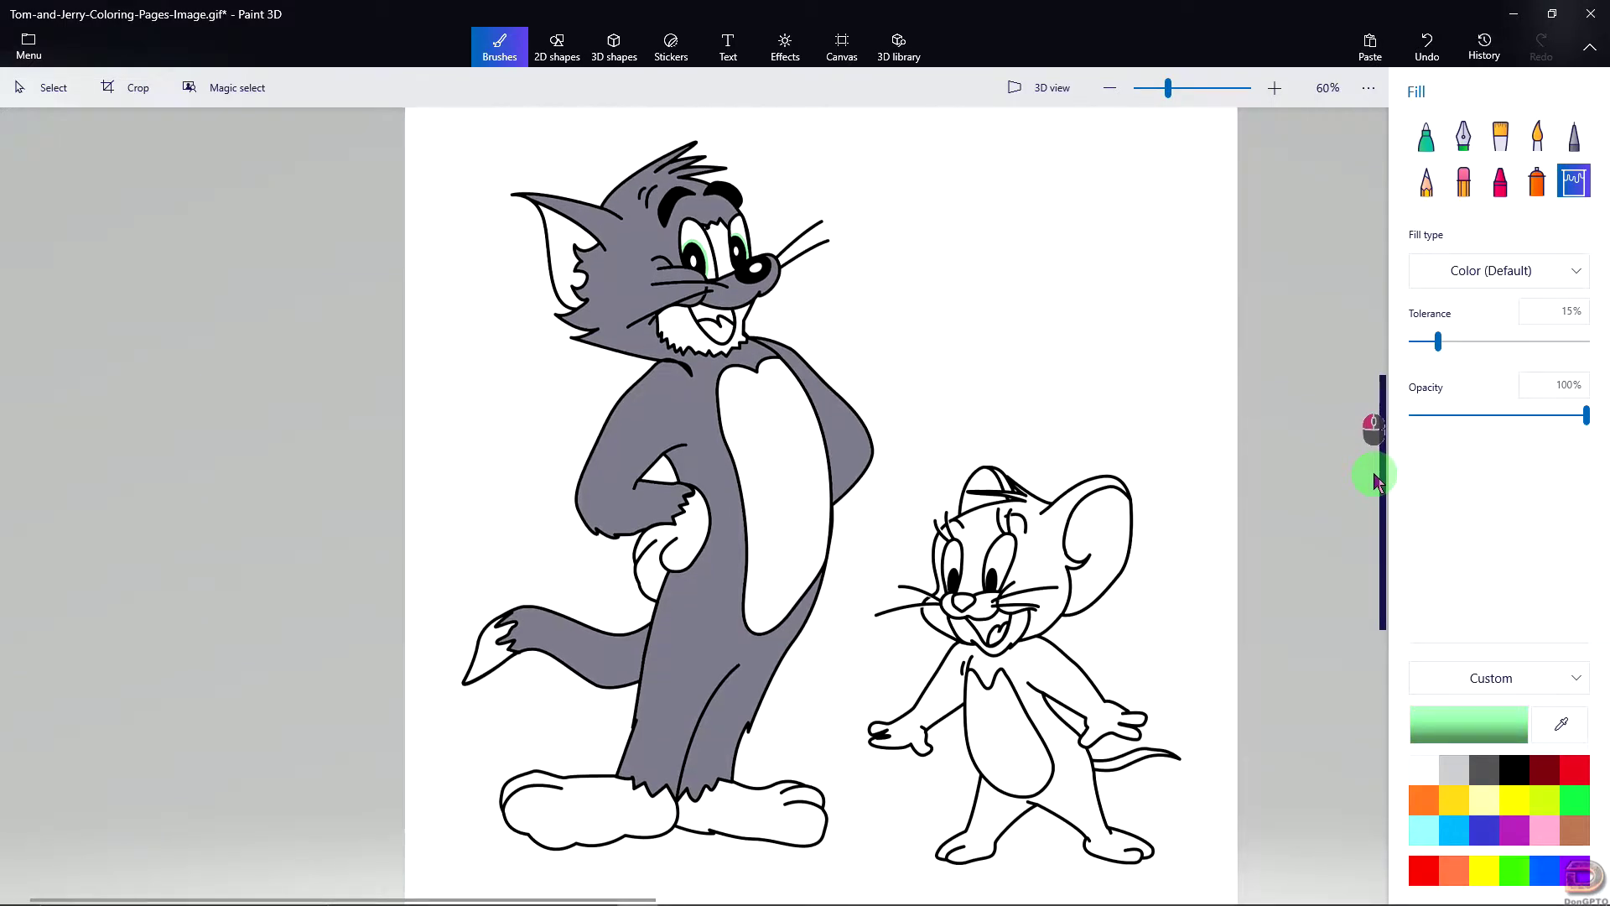
click(1458, 722)
drag(905, 289, 1348, 151)
drag(1246, 431, 1157, 431)
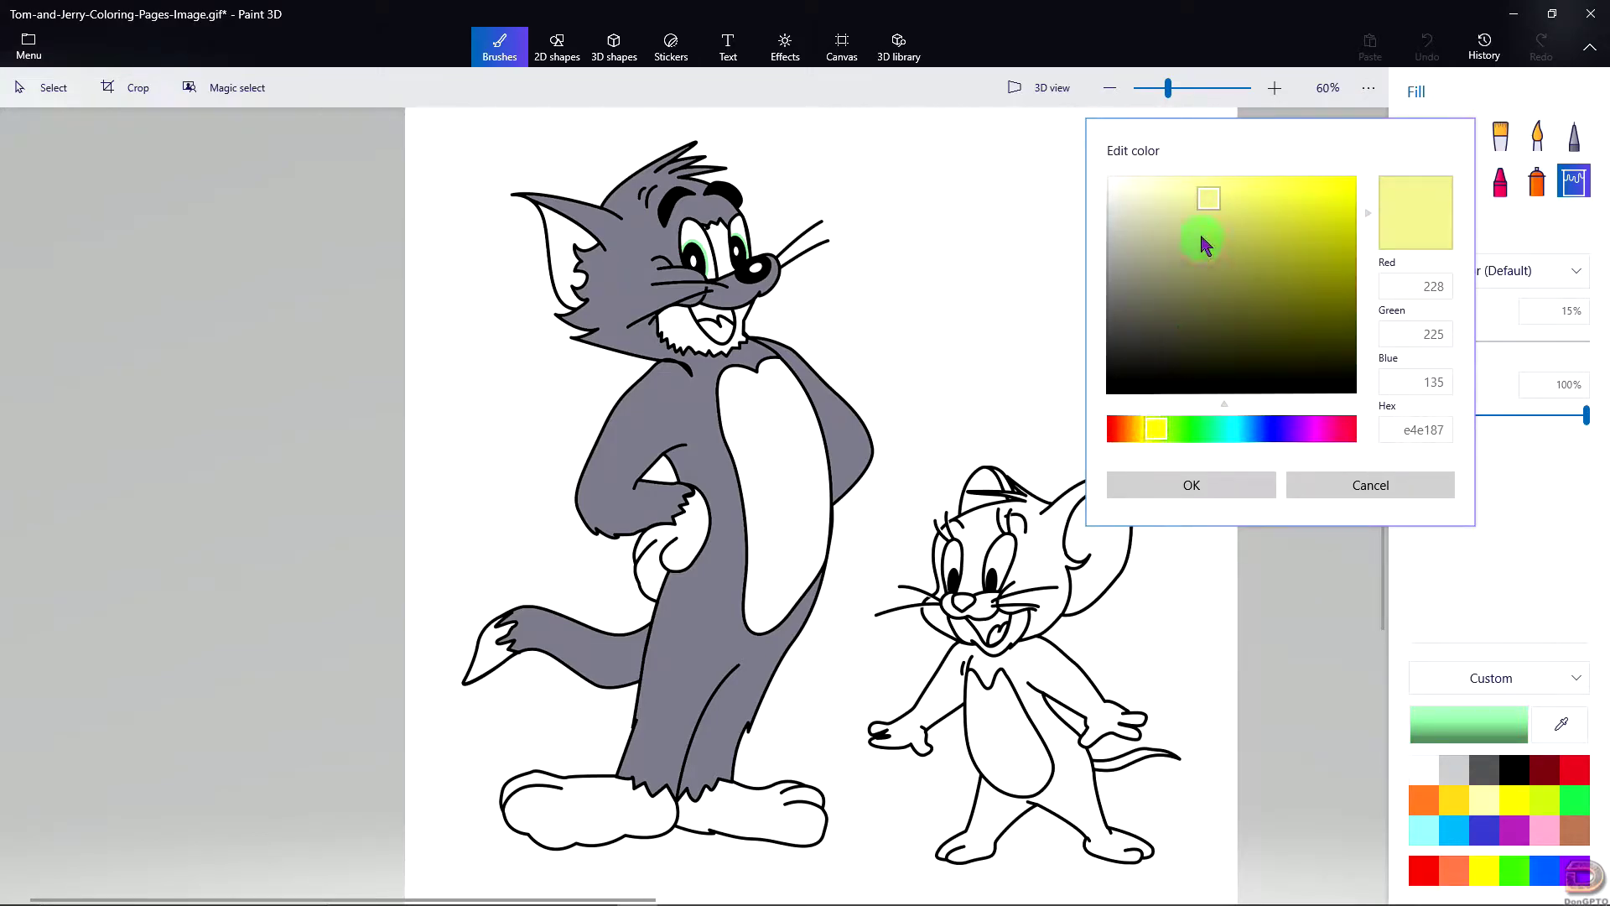
drag(1210, 216, 1226, 193)
click(1246, 484)
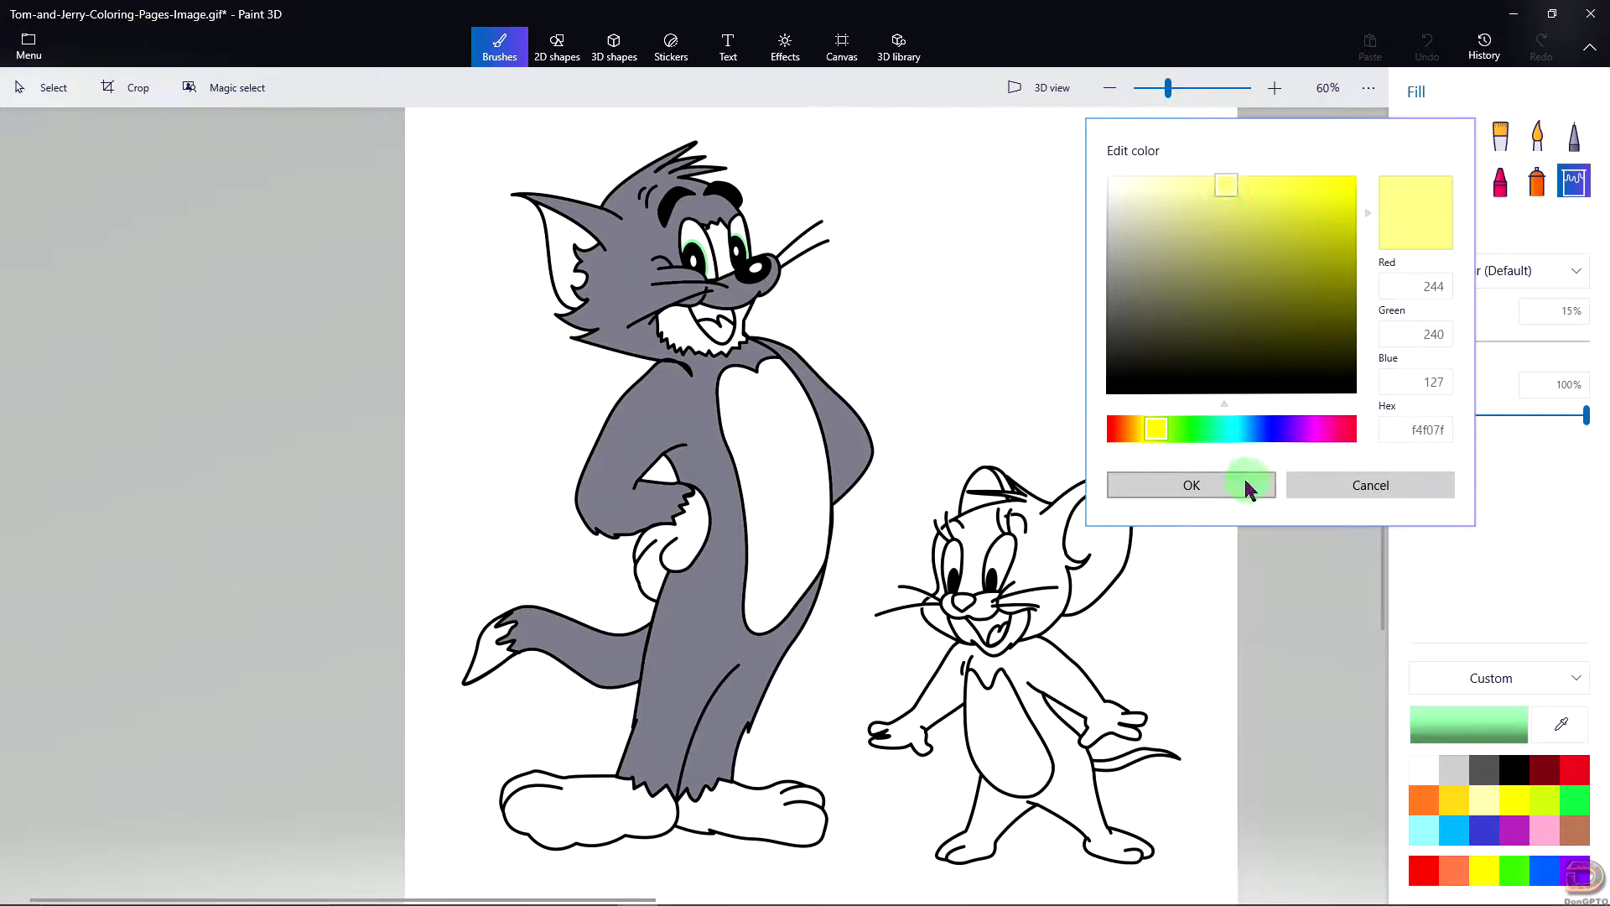
click(694, 239)
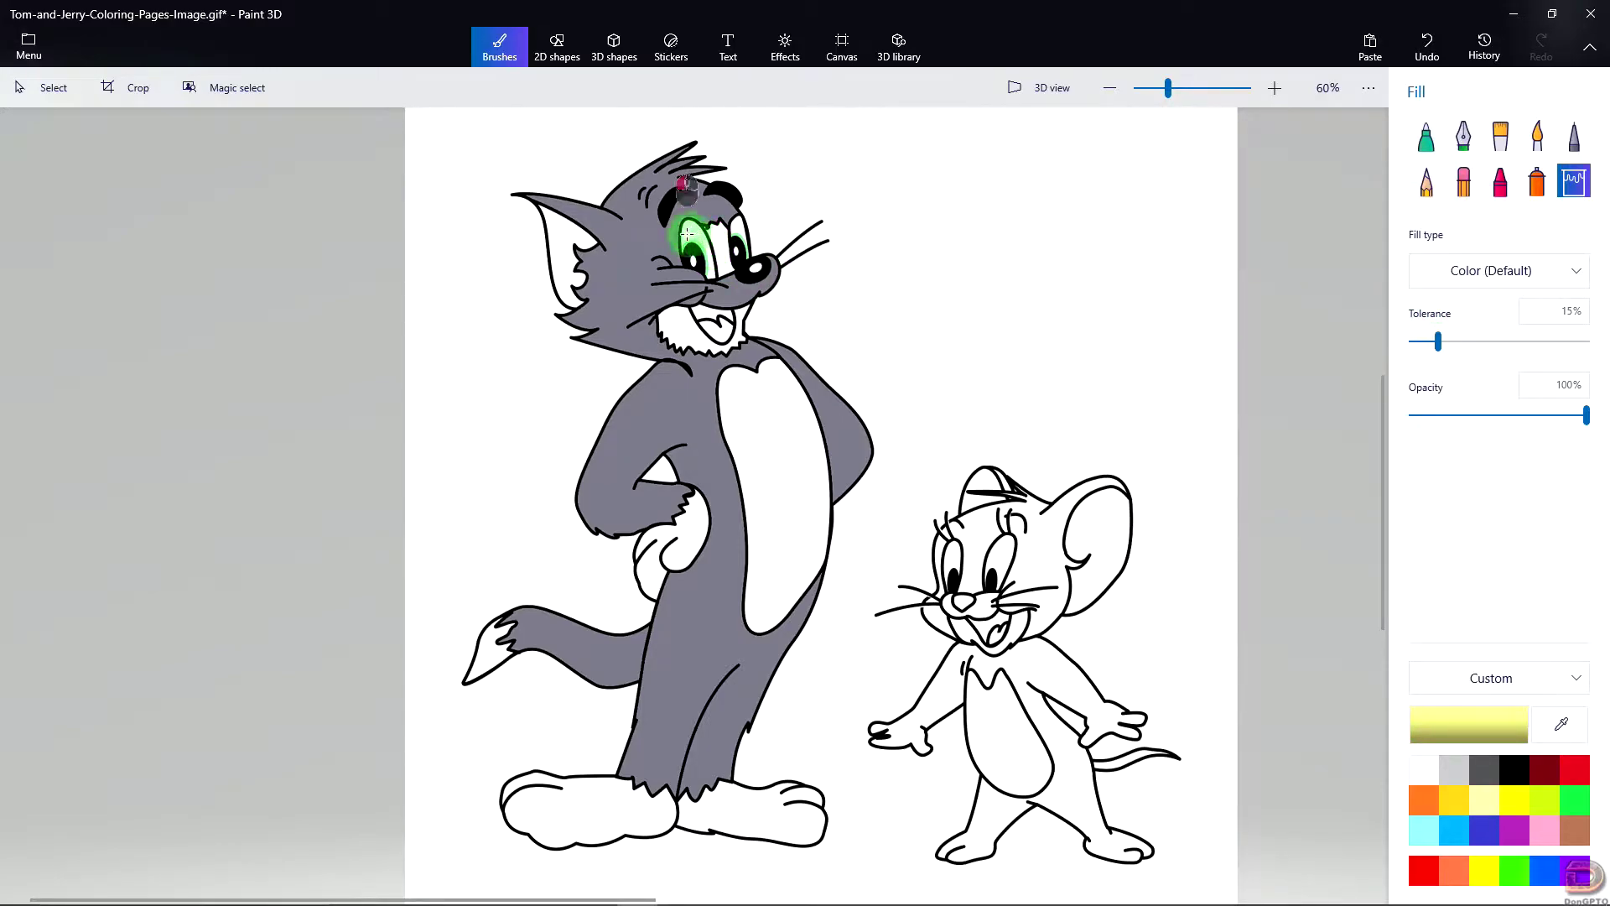
click(738, 228)
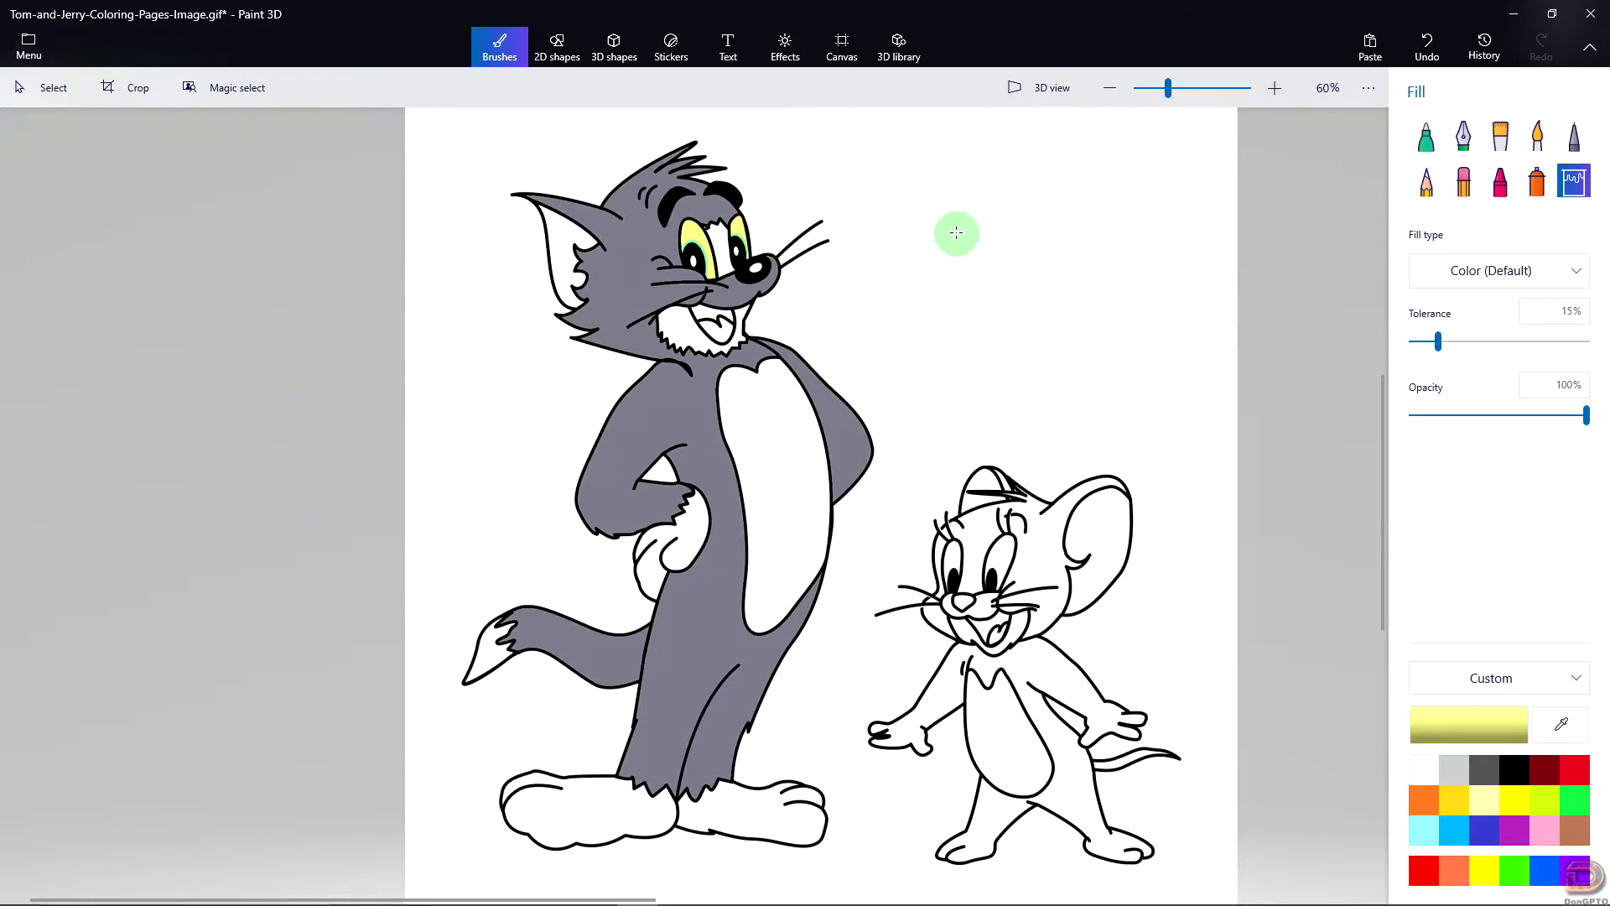
Step: Change the custom fill color from yellow to a medium dark red
click(1454, 745)
drag(891, 301, 1258, 172)
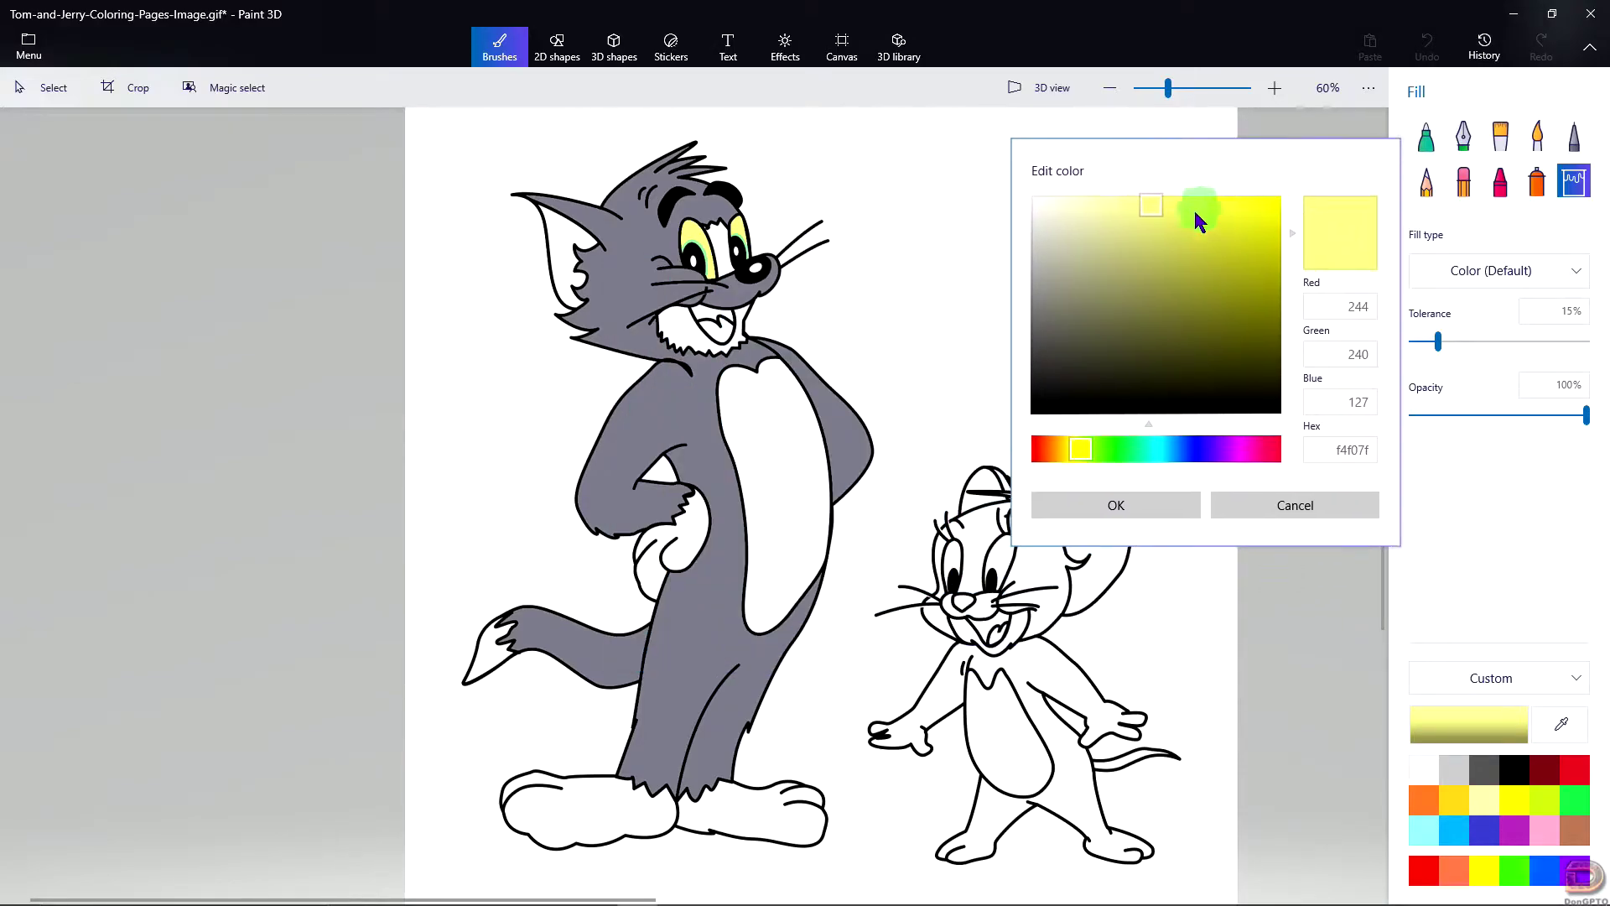
drag(1067, 444, 1048, 445)
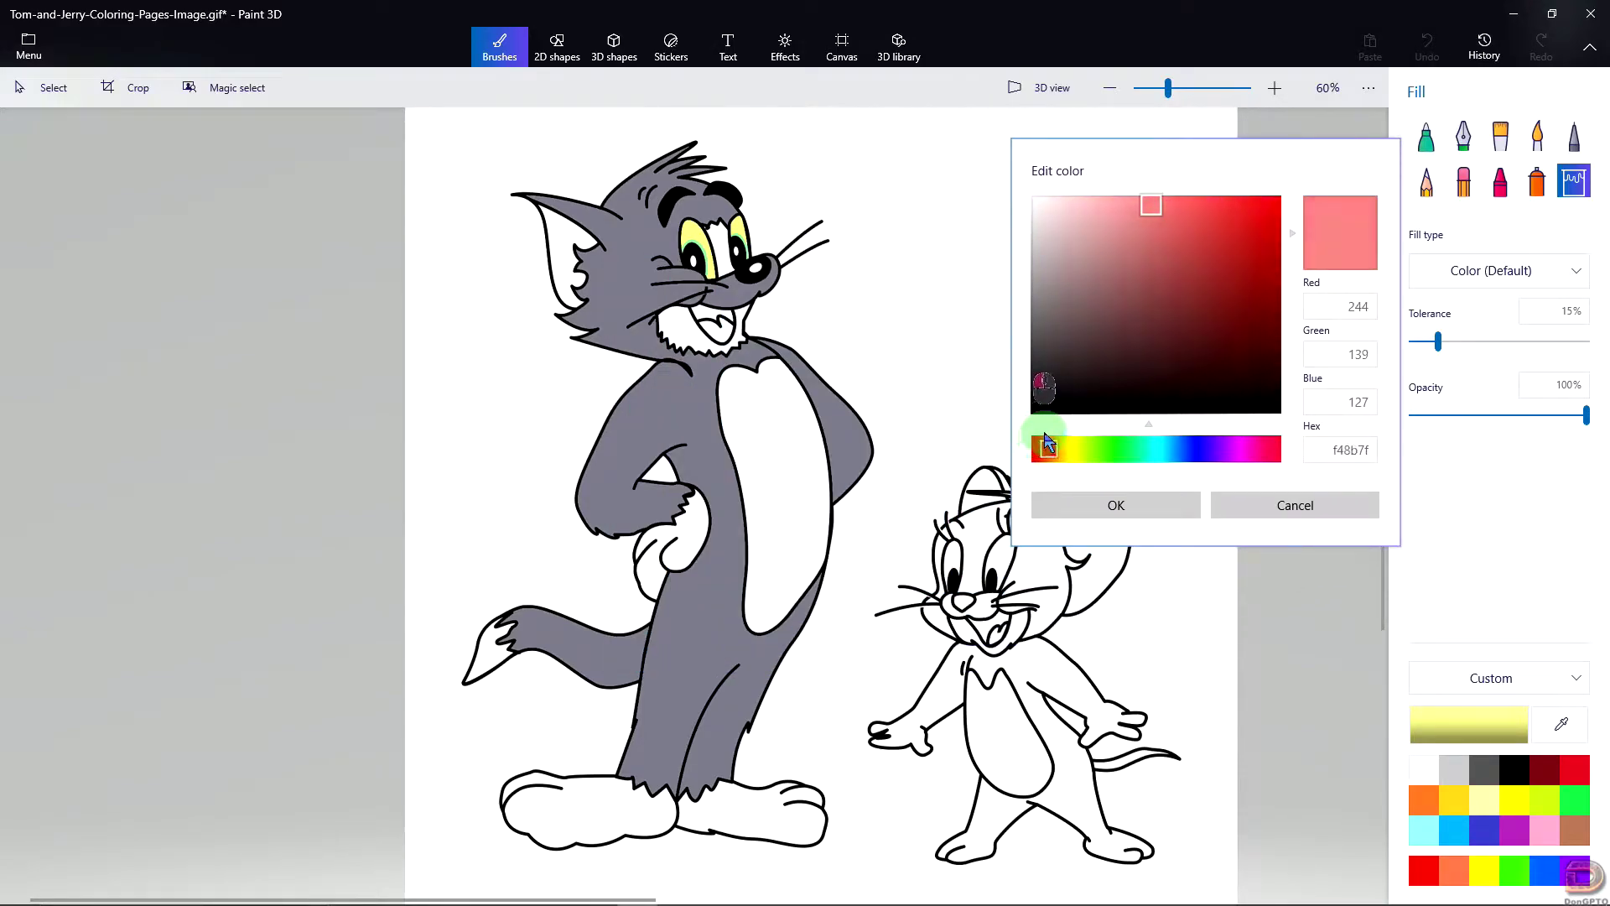
click(1149, 212)
drag(1169, 211, 1220, 244)
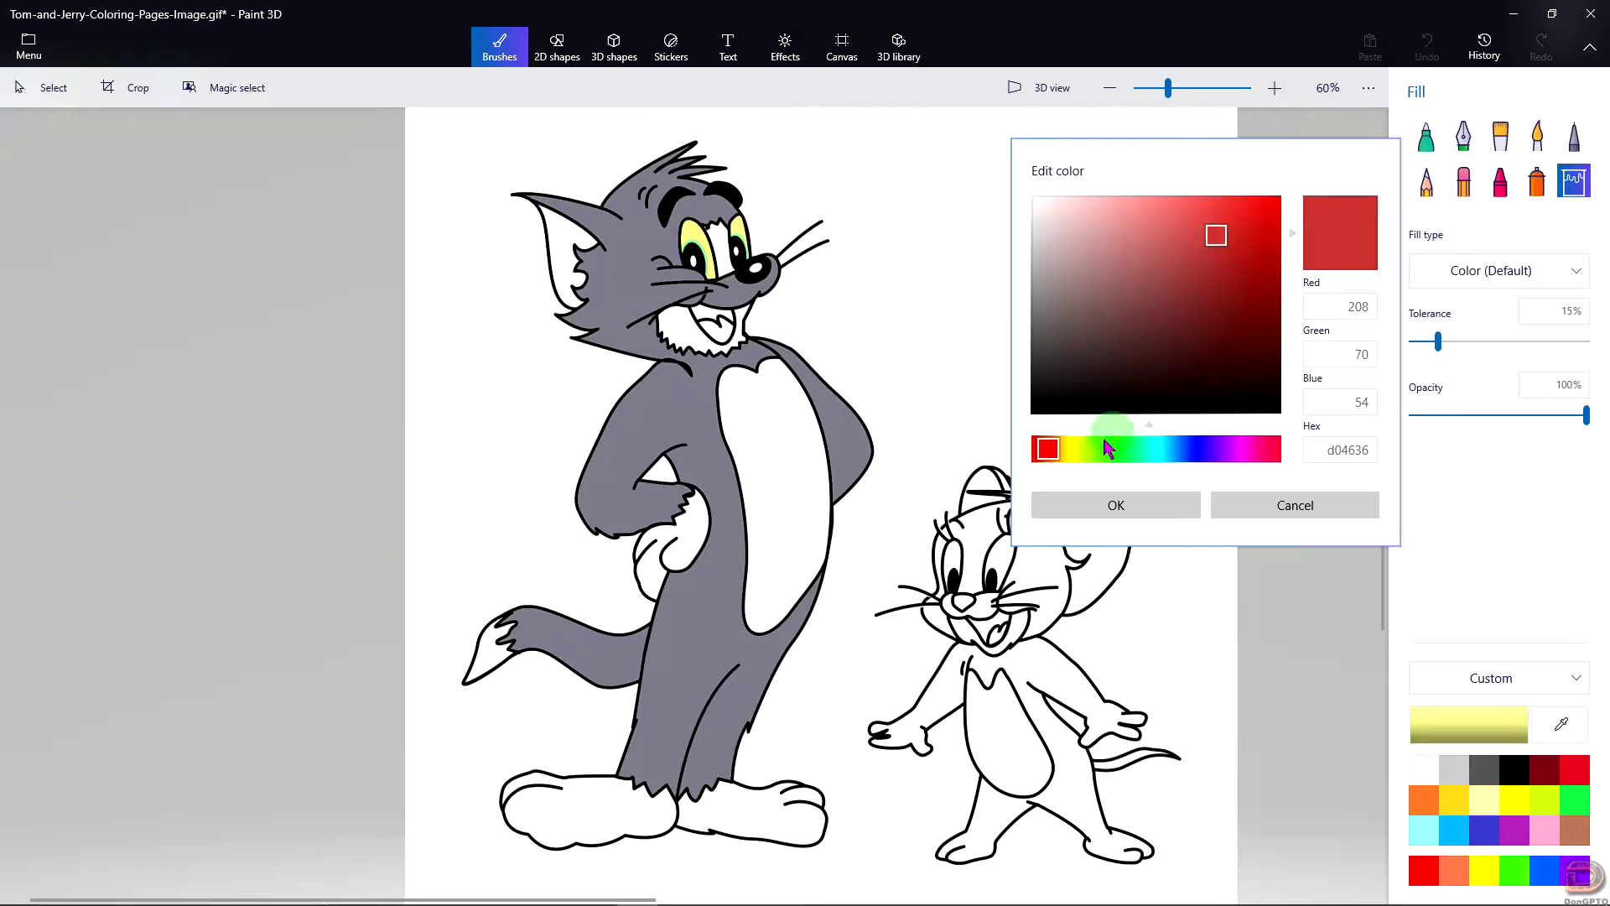
click(1045, 451)
mouse_move(1206, 241)
mouse_down()
mouse_move(1226, 214)
mouse_move(1209, 247)
mouse_up()
click(1145, 506)
Step: Fill Tom's tongue with the custom red and the rest of his open mouth with black
click(715, 332)
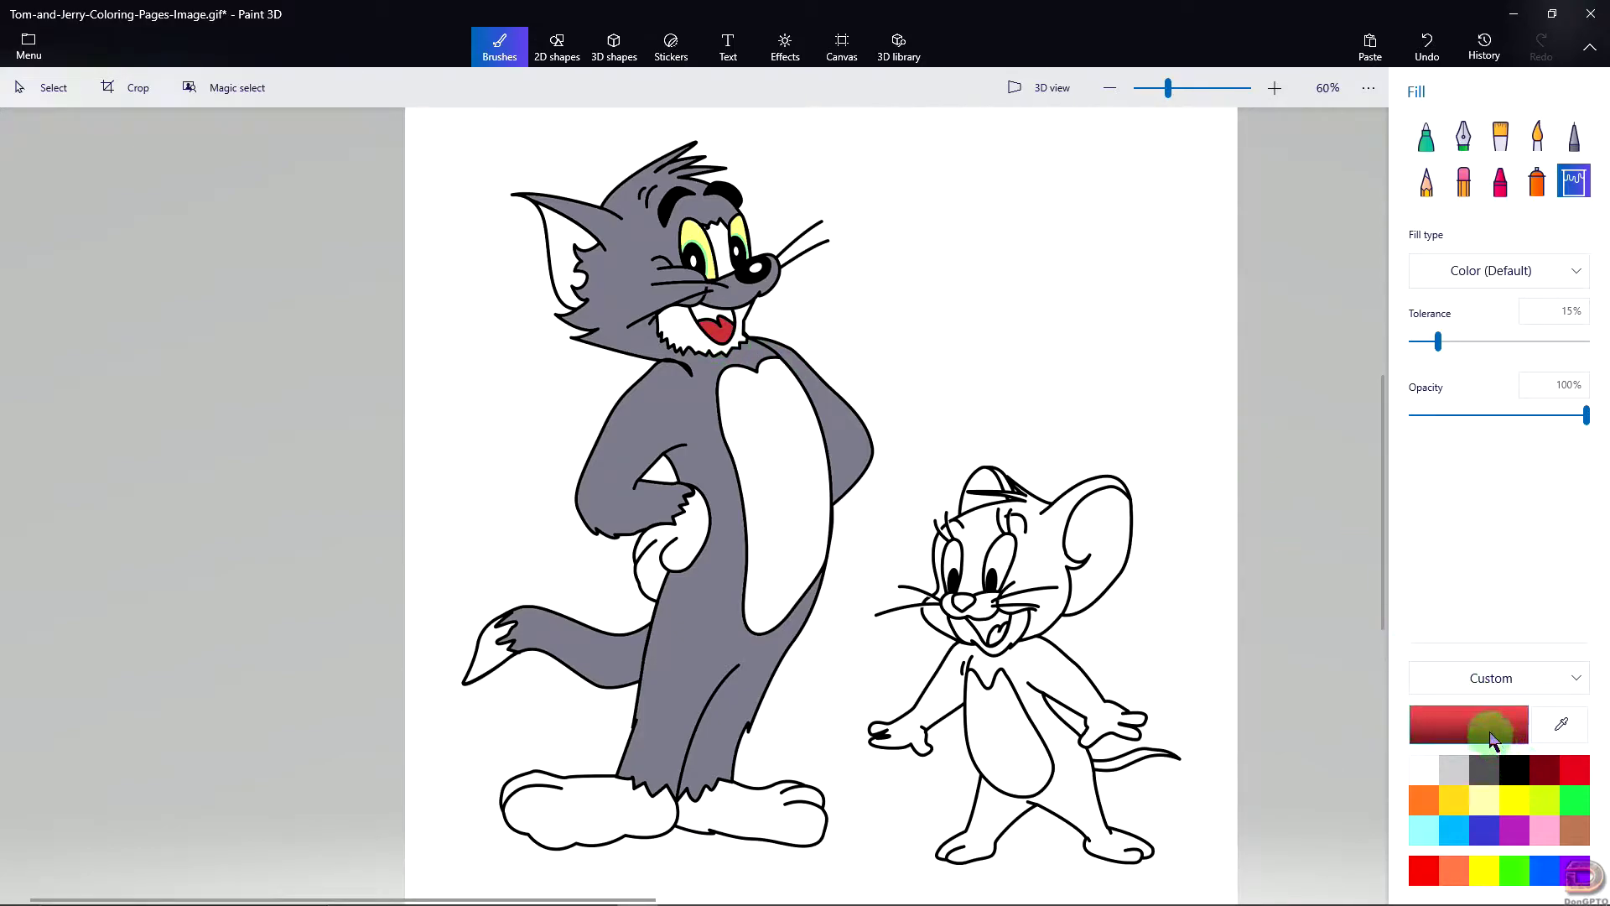
click(1514, 769)
click(706, 312)
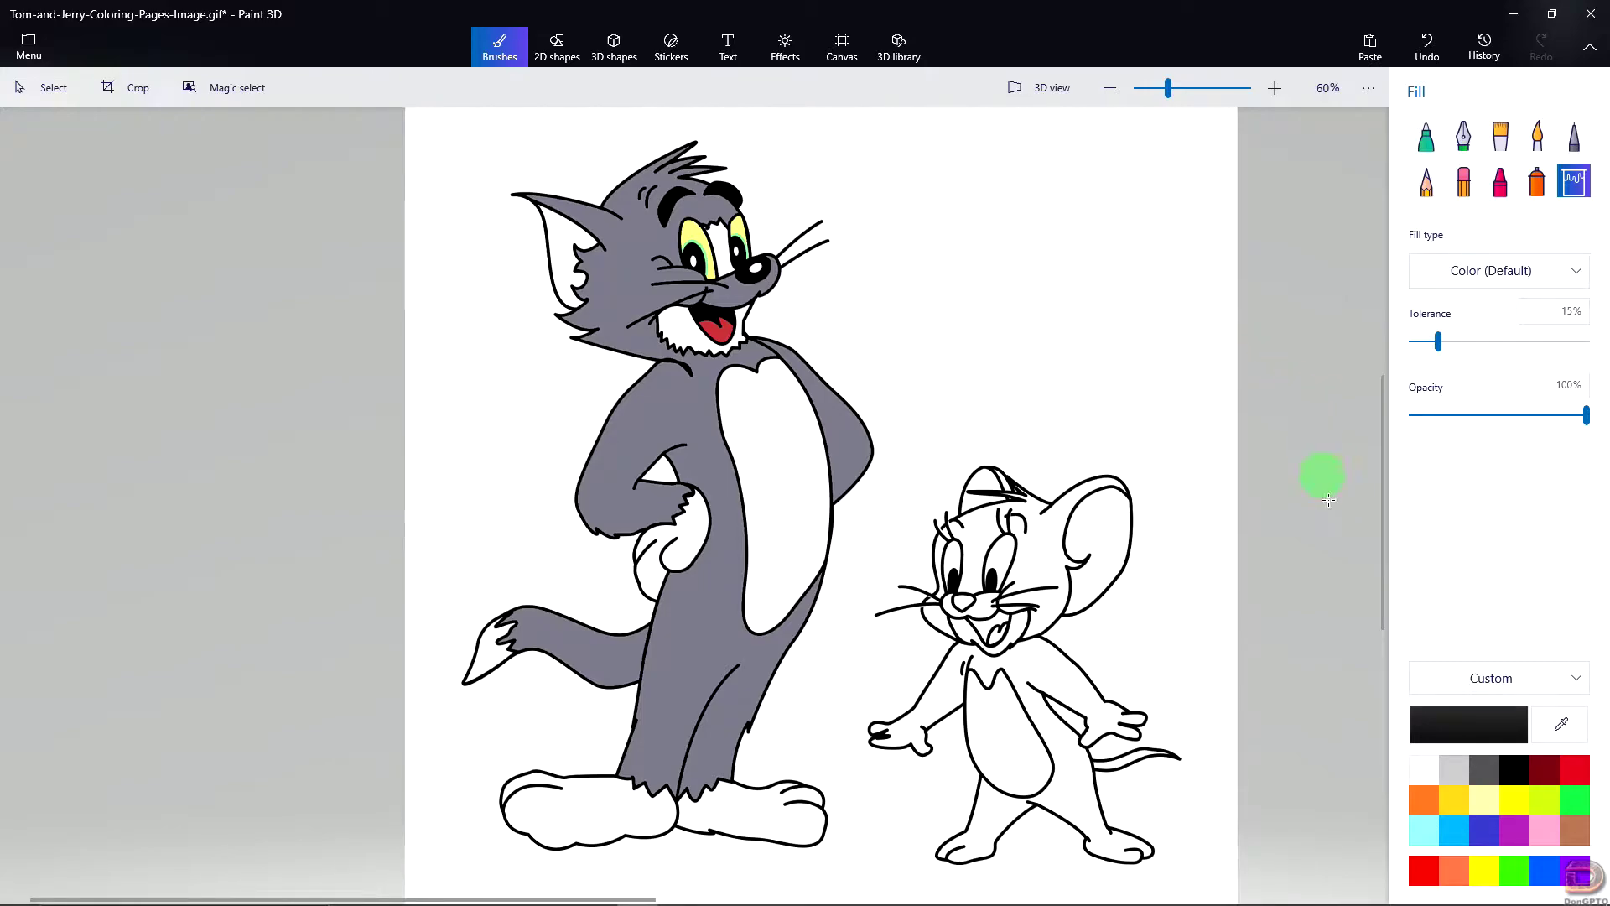
Step: Set the custom fill color to light bluish gray b3b3c7 and fill the area between Tom's eyes and his belly
click(1442, 712)
drag(964, 265, 1315, 159)
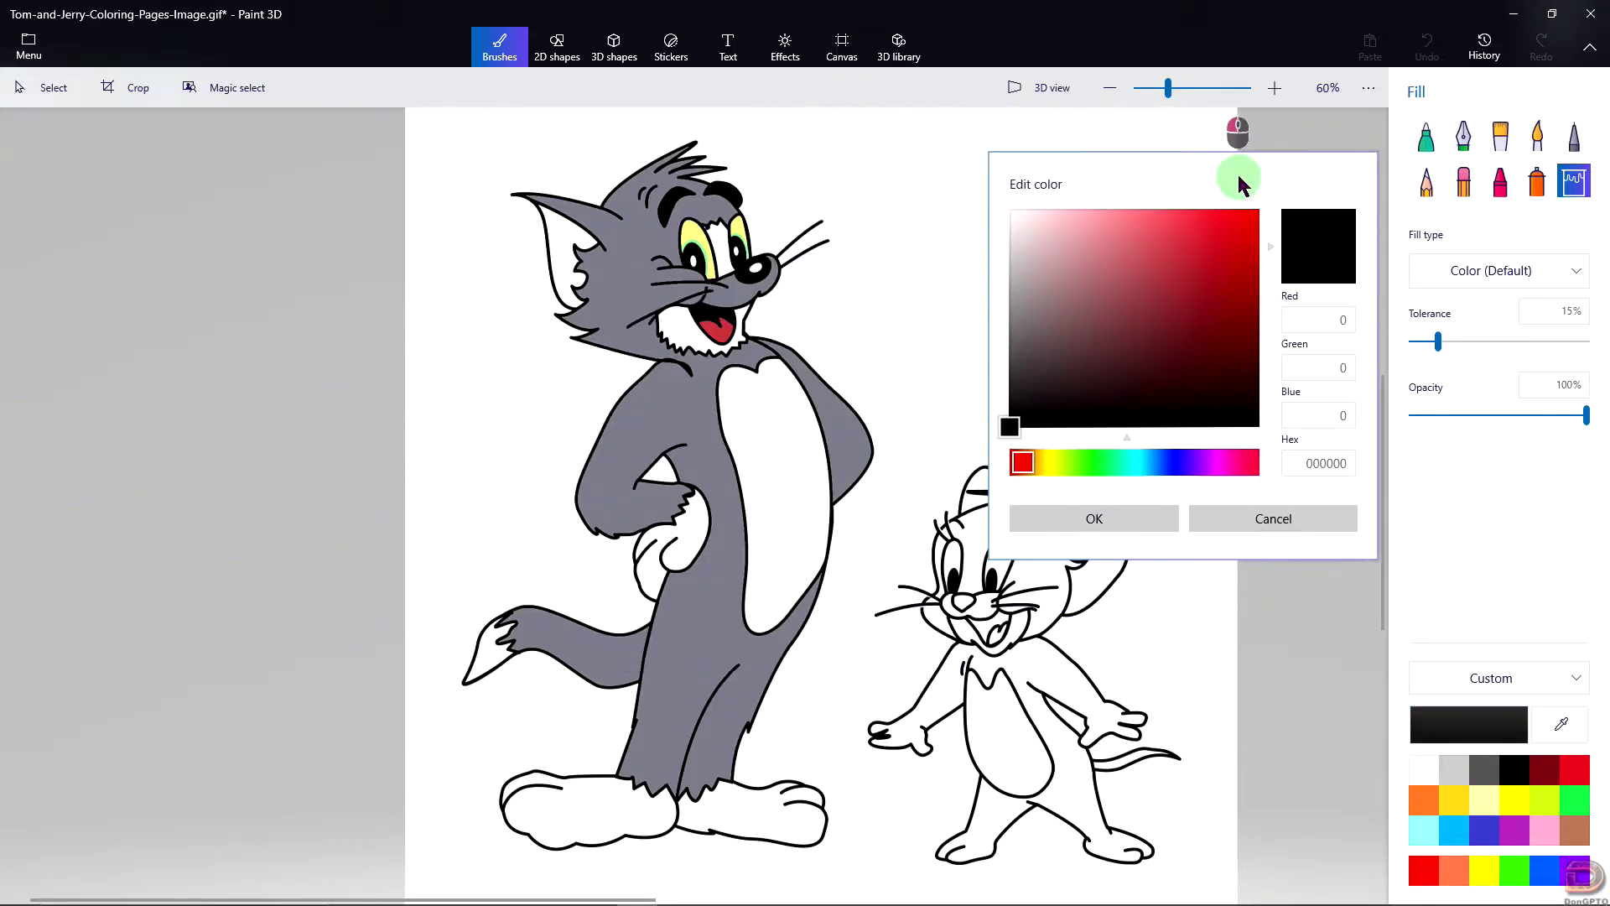
mouse_move(1012, 426)
mouse_down()
mouse_move(1032, 336)
mouse_move(1019, 248)
mouse_move(1019, 292)
mouse_up()
mouse_move(1023, 460)
mouse_down()
mouse_move(1189, 456)
mouse_move(1172, 455)
mouse_up()
drag(1019, 291, 1039, 267)
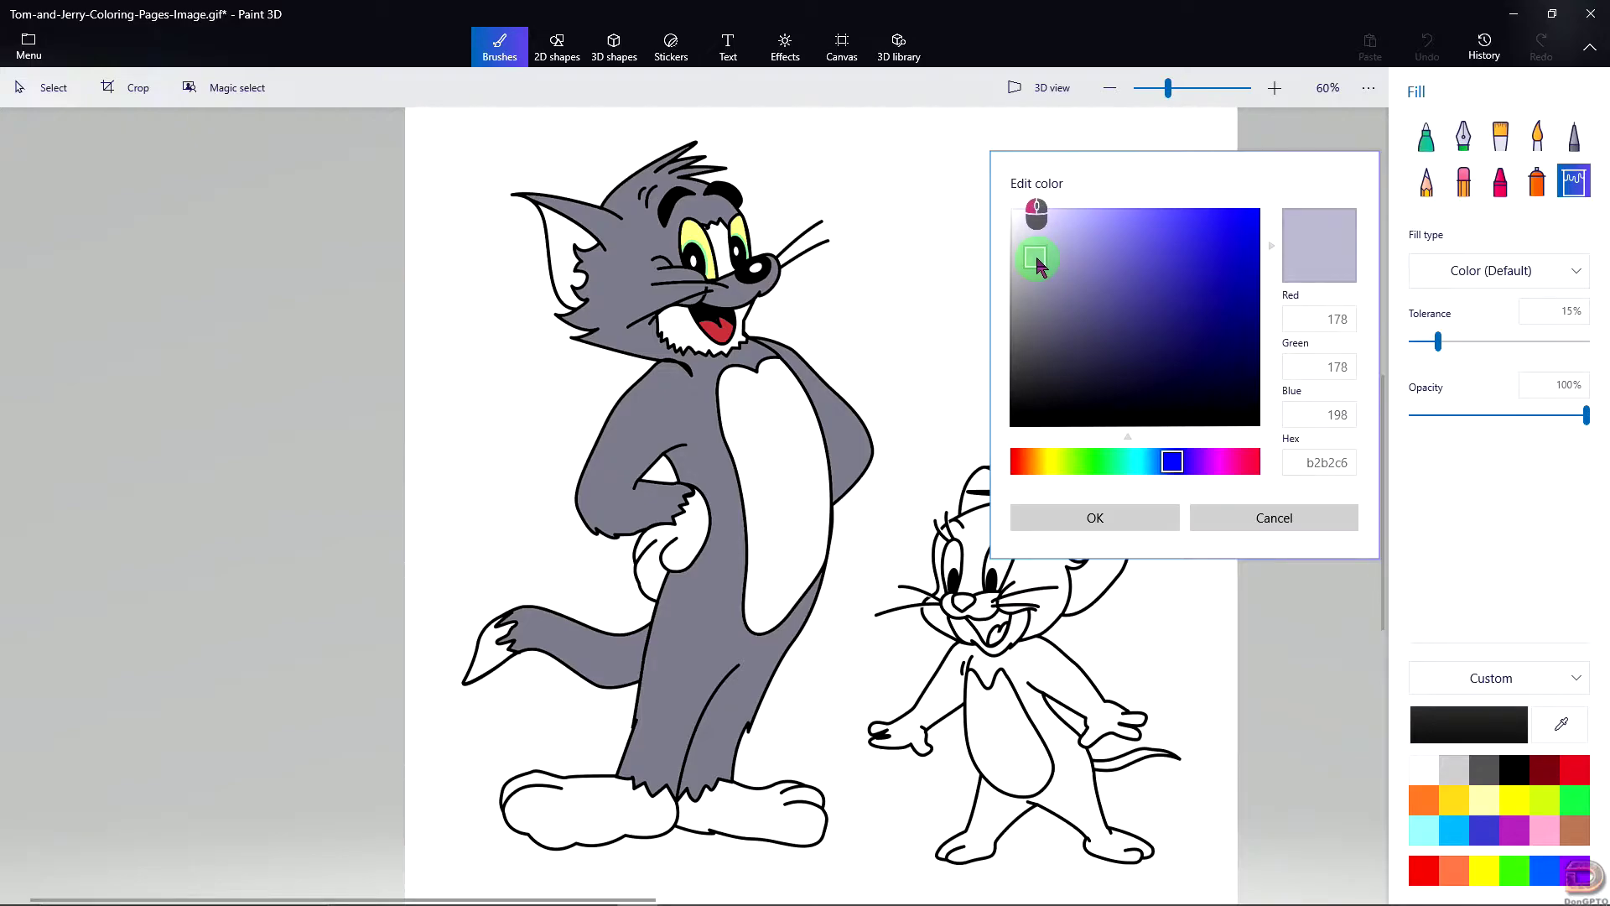
click(1098, 522)
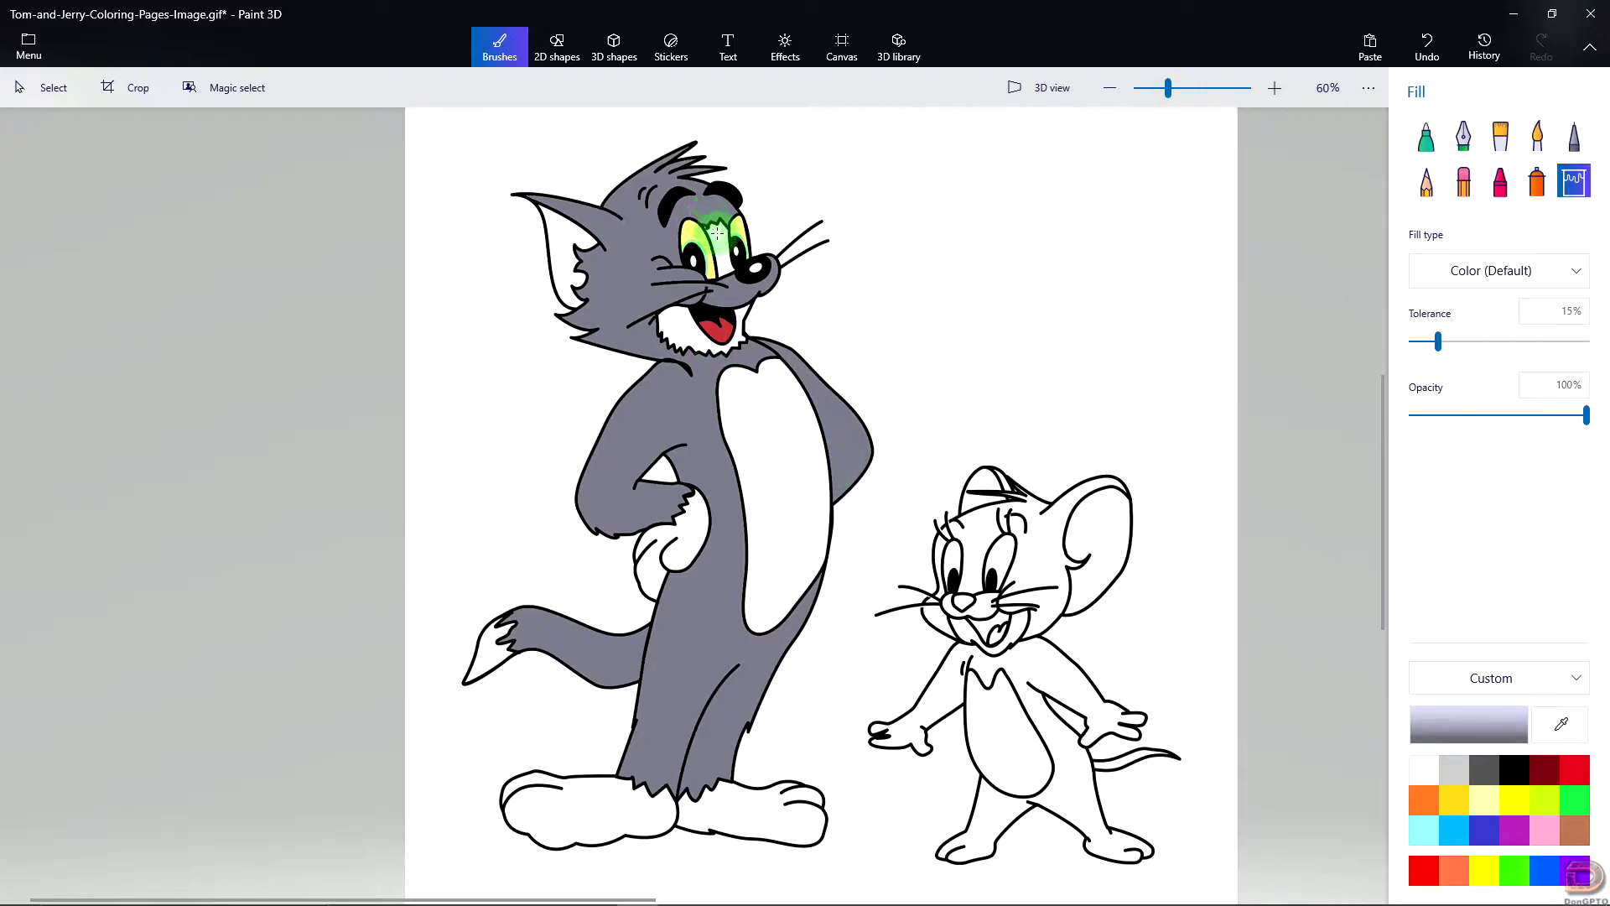
click(794, 562)
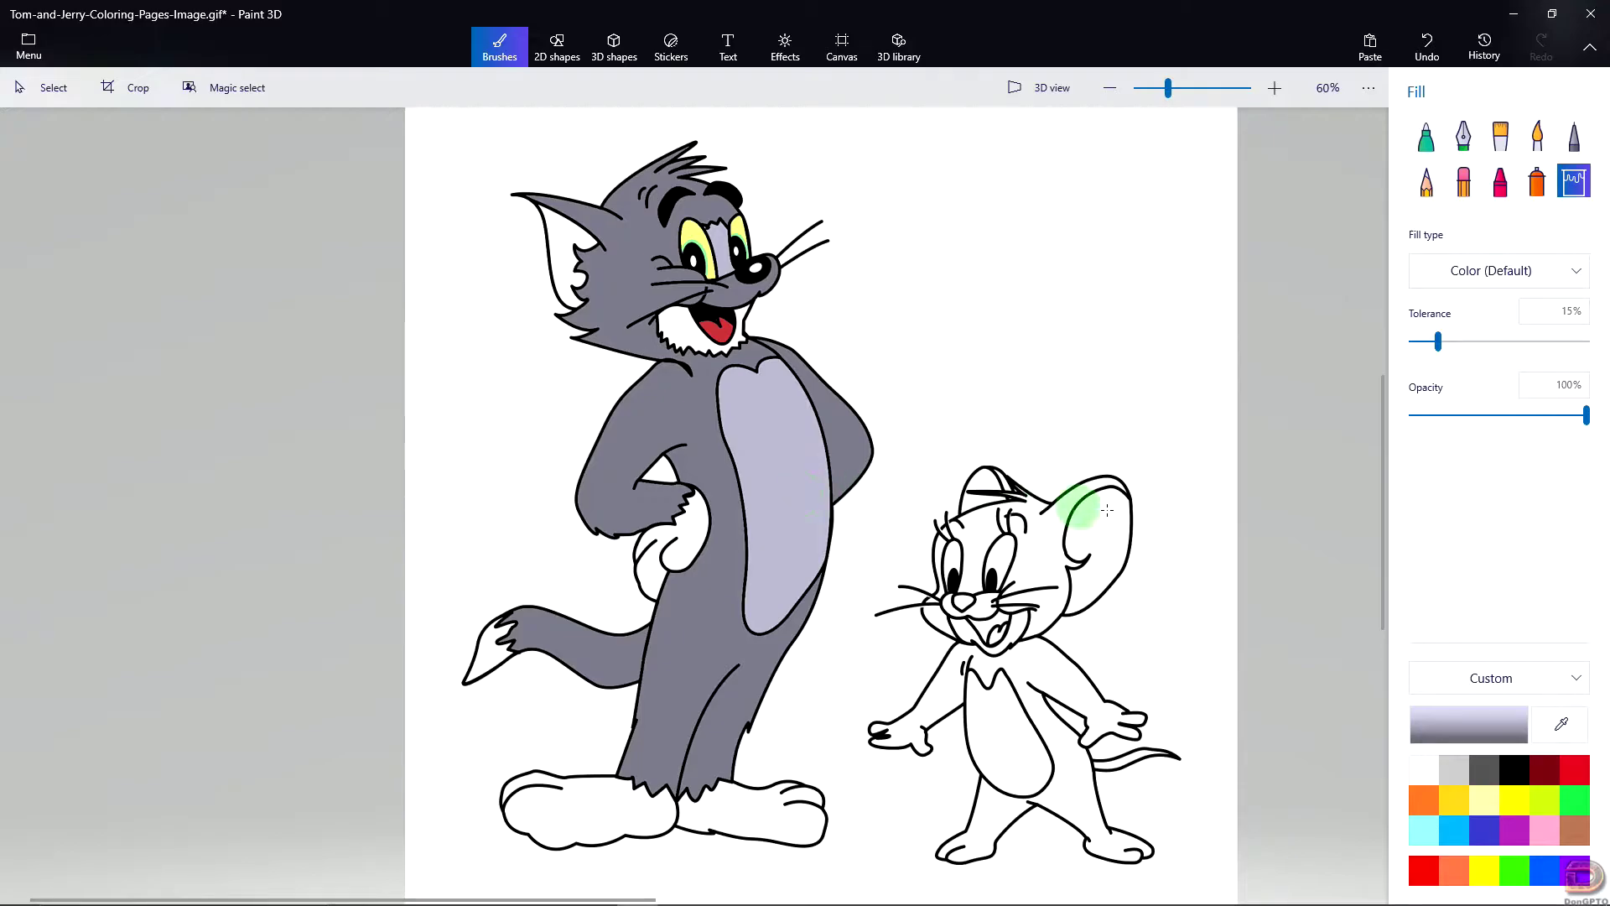
Step: Change the custom fill color to light pink ff9591 and fill the inside of Tom's ear
click(1468, 724)
drag(825, 285, 1261, 150)
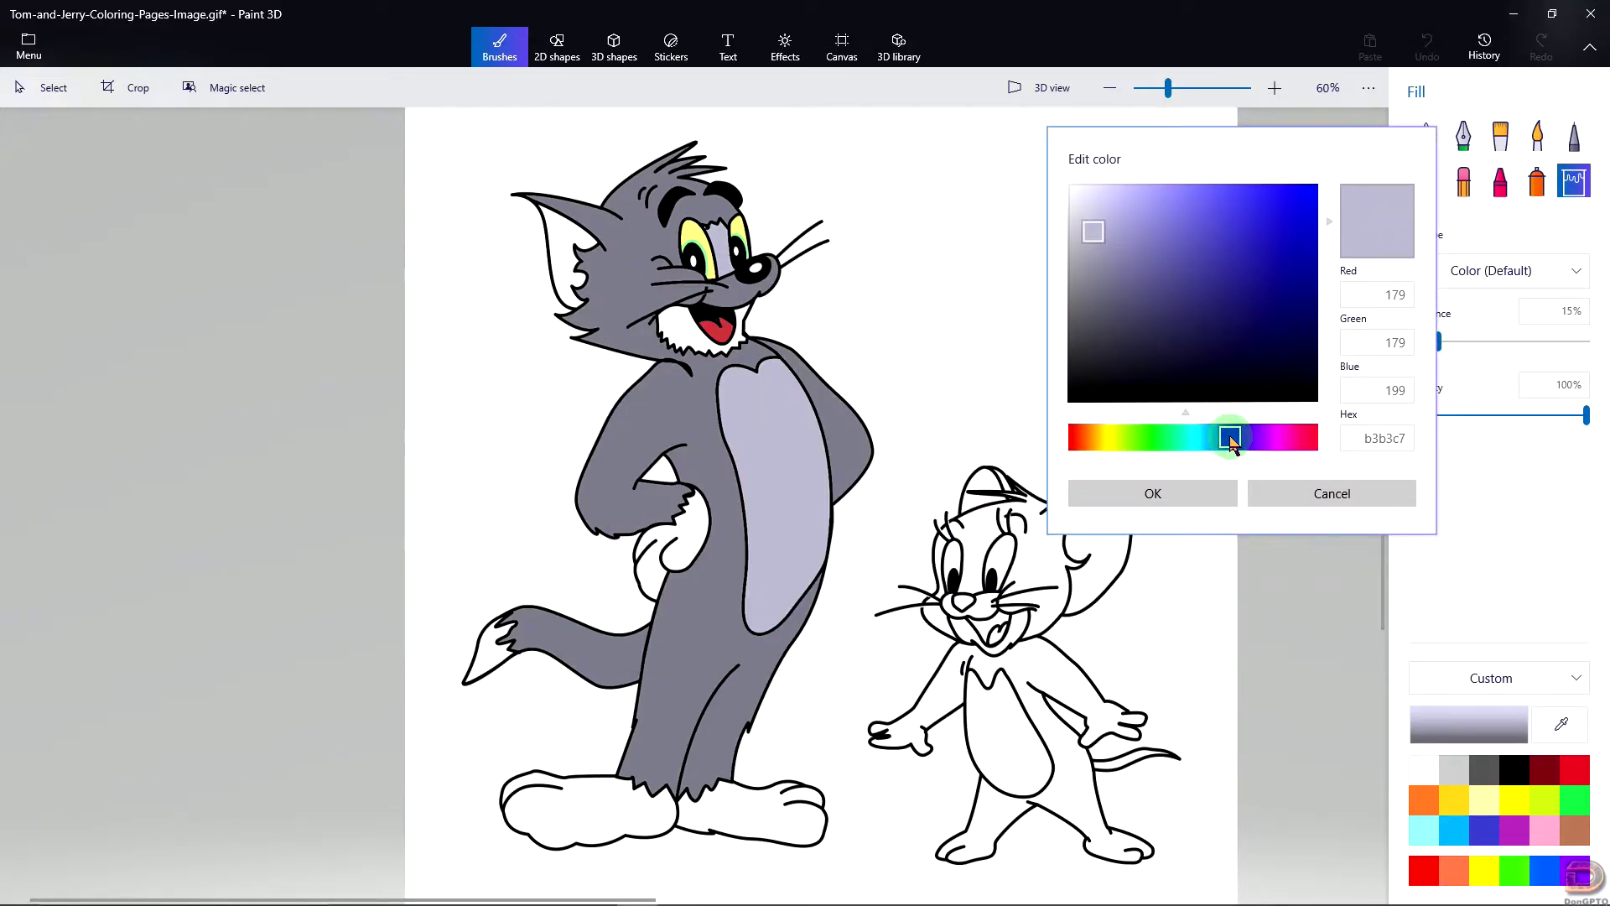
drag(1231, 439, 1082, 435)
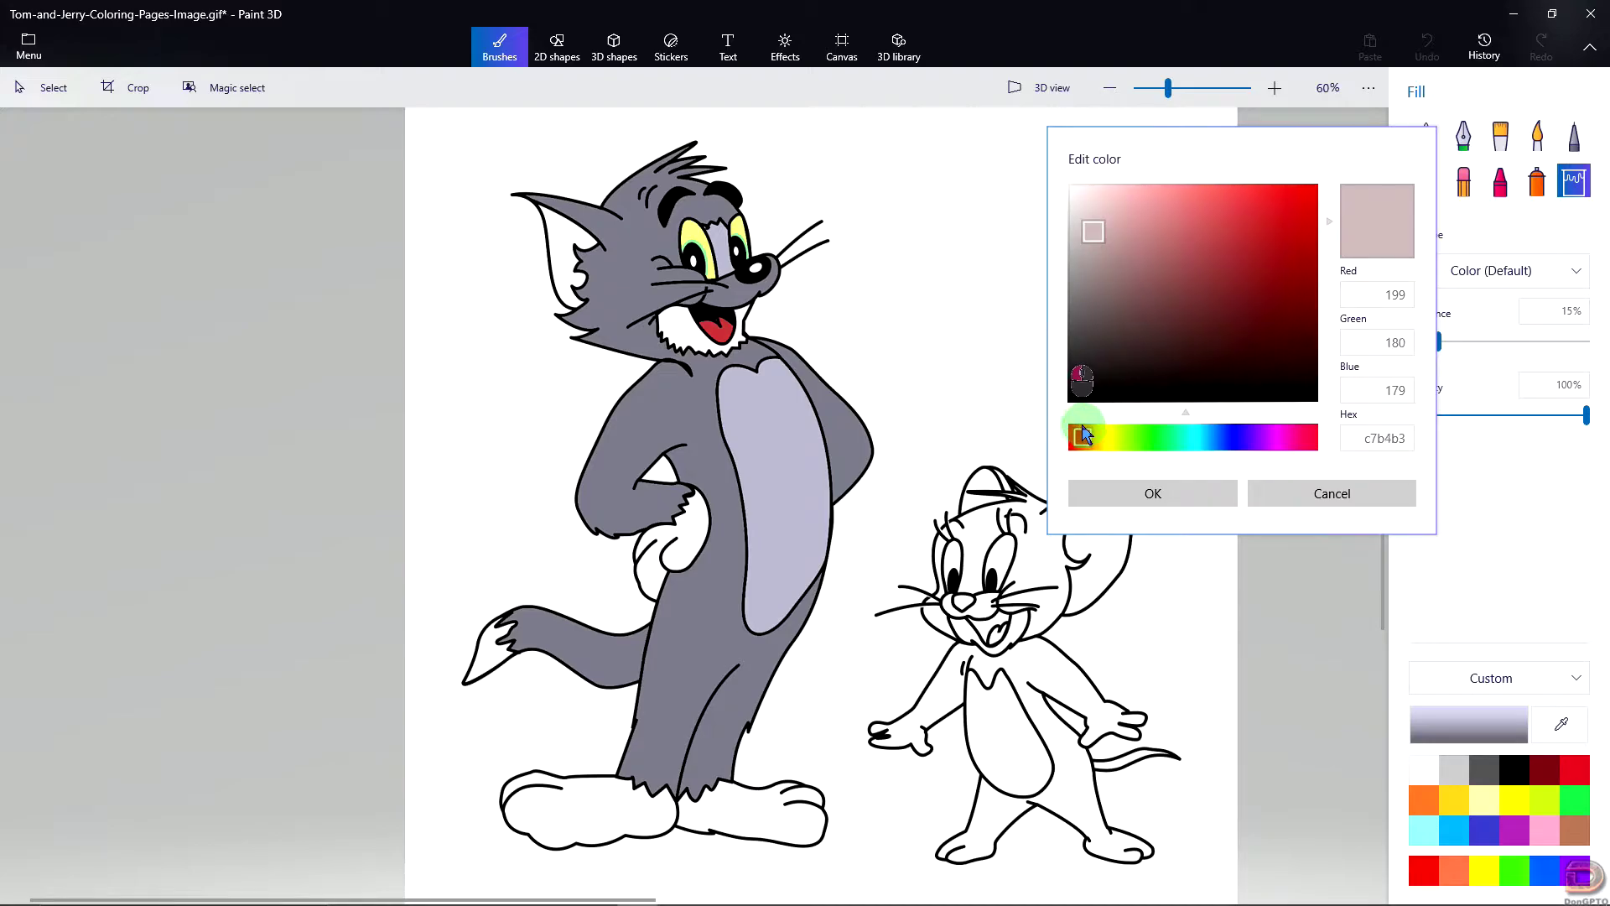
click(1111, 241)
drag(1096, 238, 1180, 187)
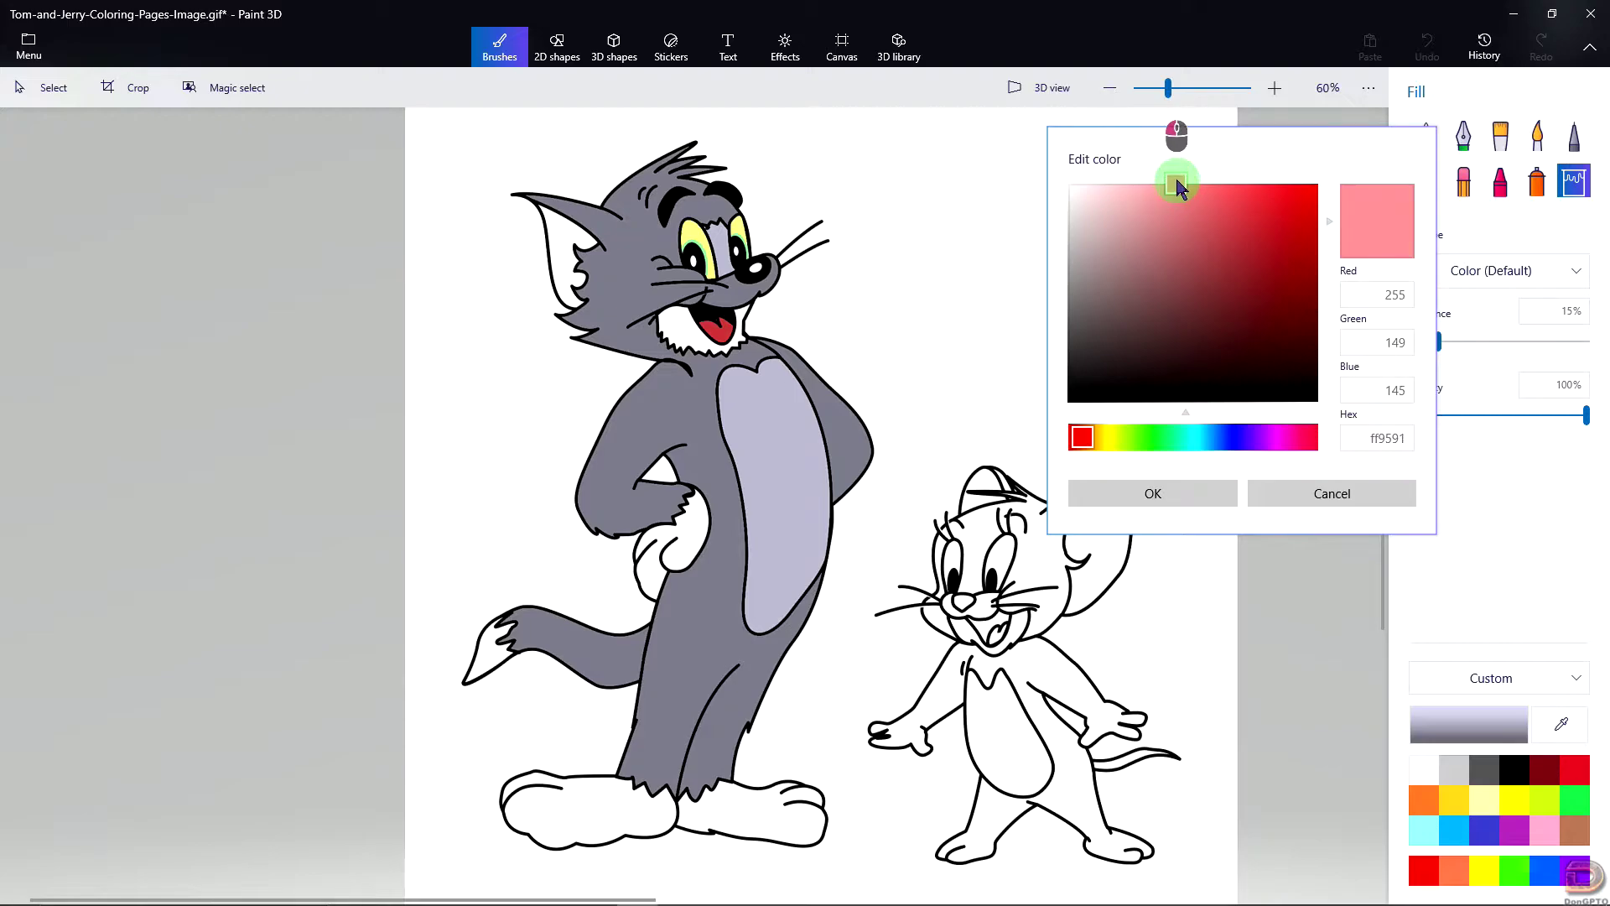
click(1165, 493)
click(557, 238)
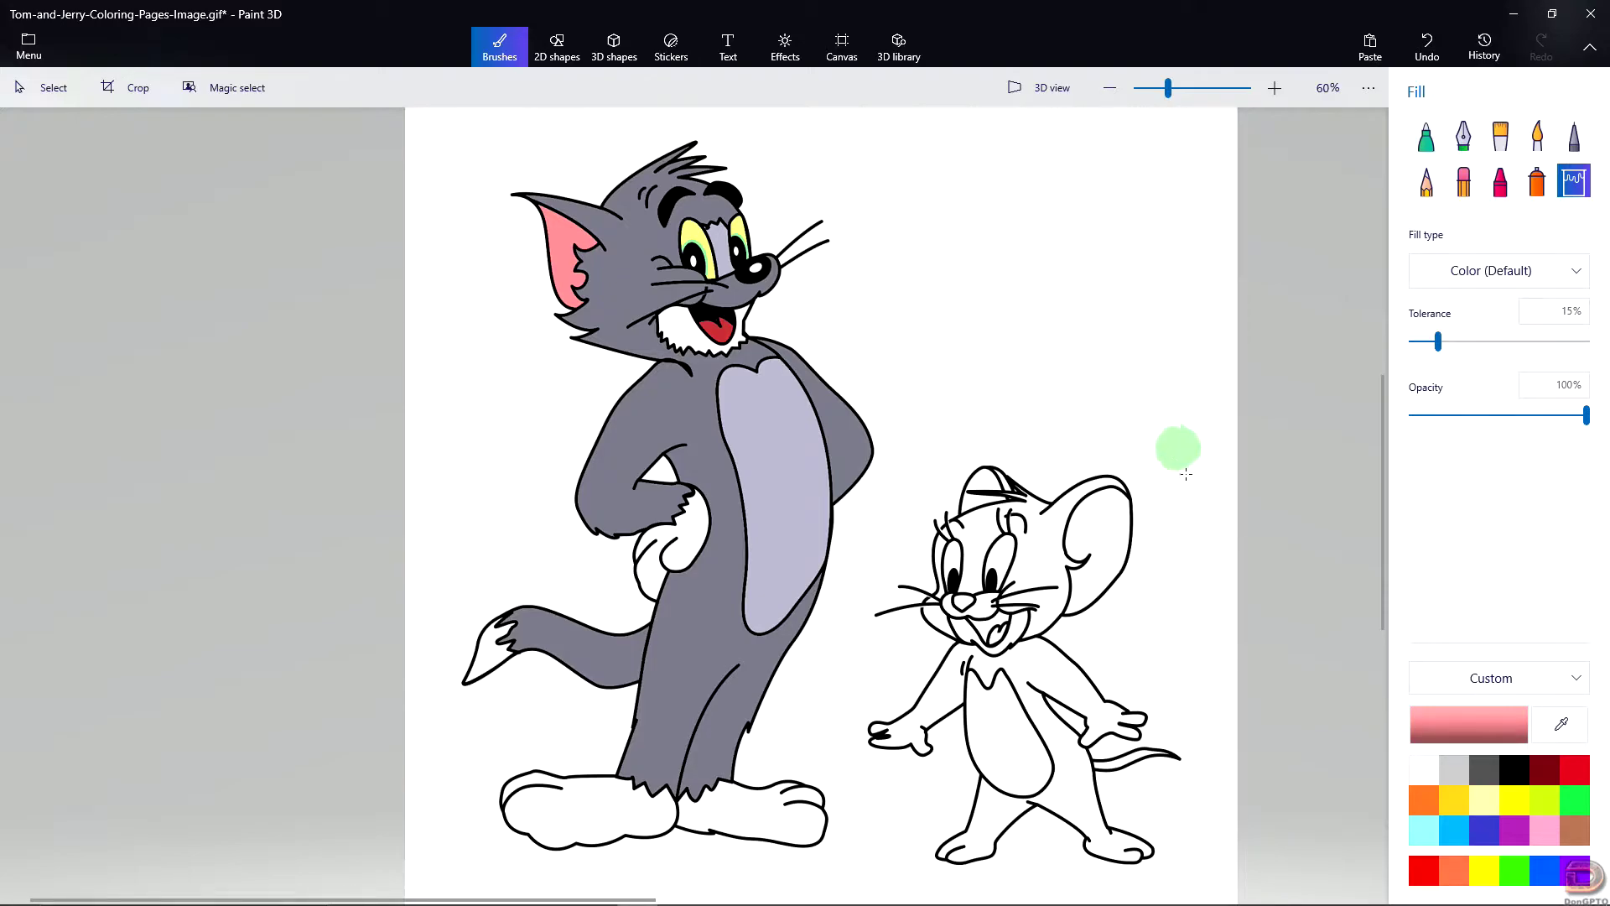
Step: Change the custom fill color from pink to a bright yellowish orange
click(1463, 723)
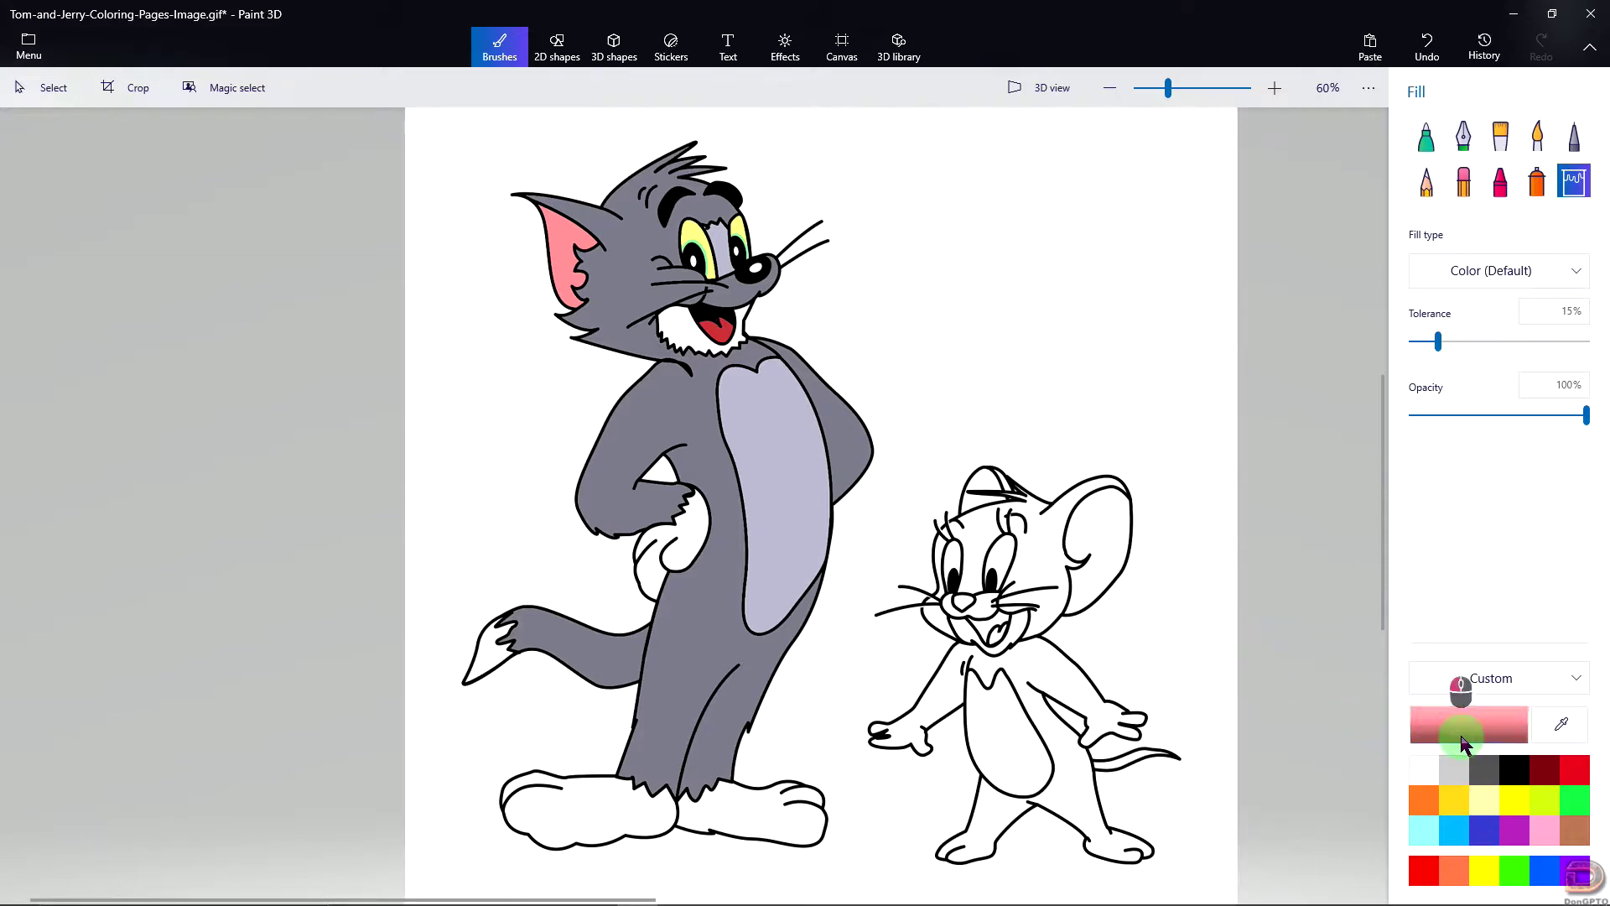
drag(953, 275, 1308, 138)
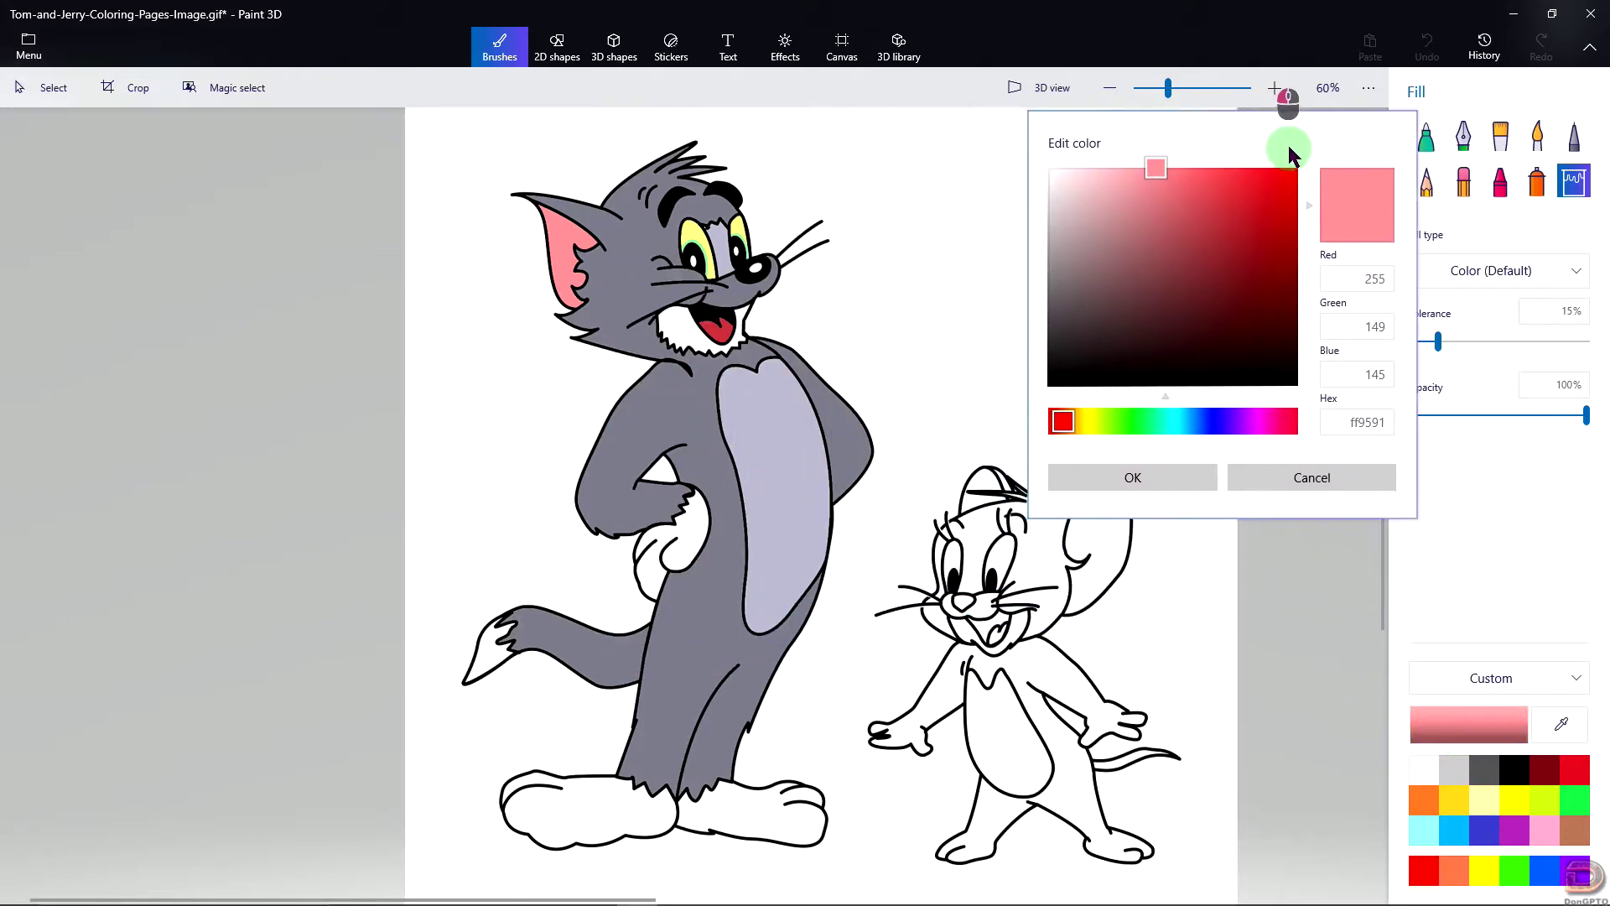
drag(1068, 427, 1082, 422)
click(1174, 215)
drag(1168, 180, 1254, 184)
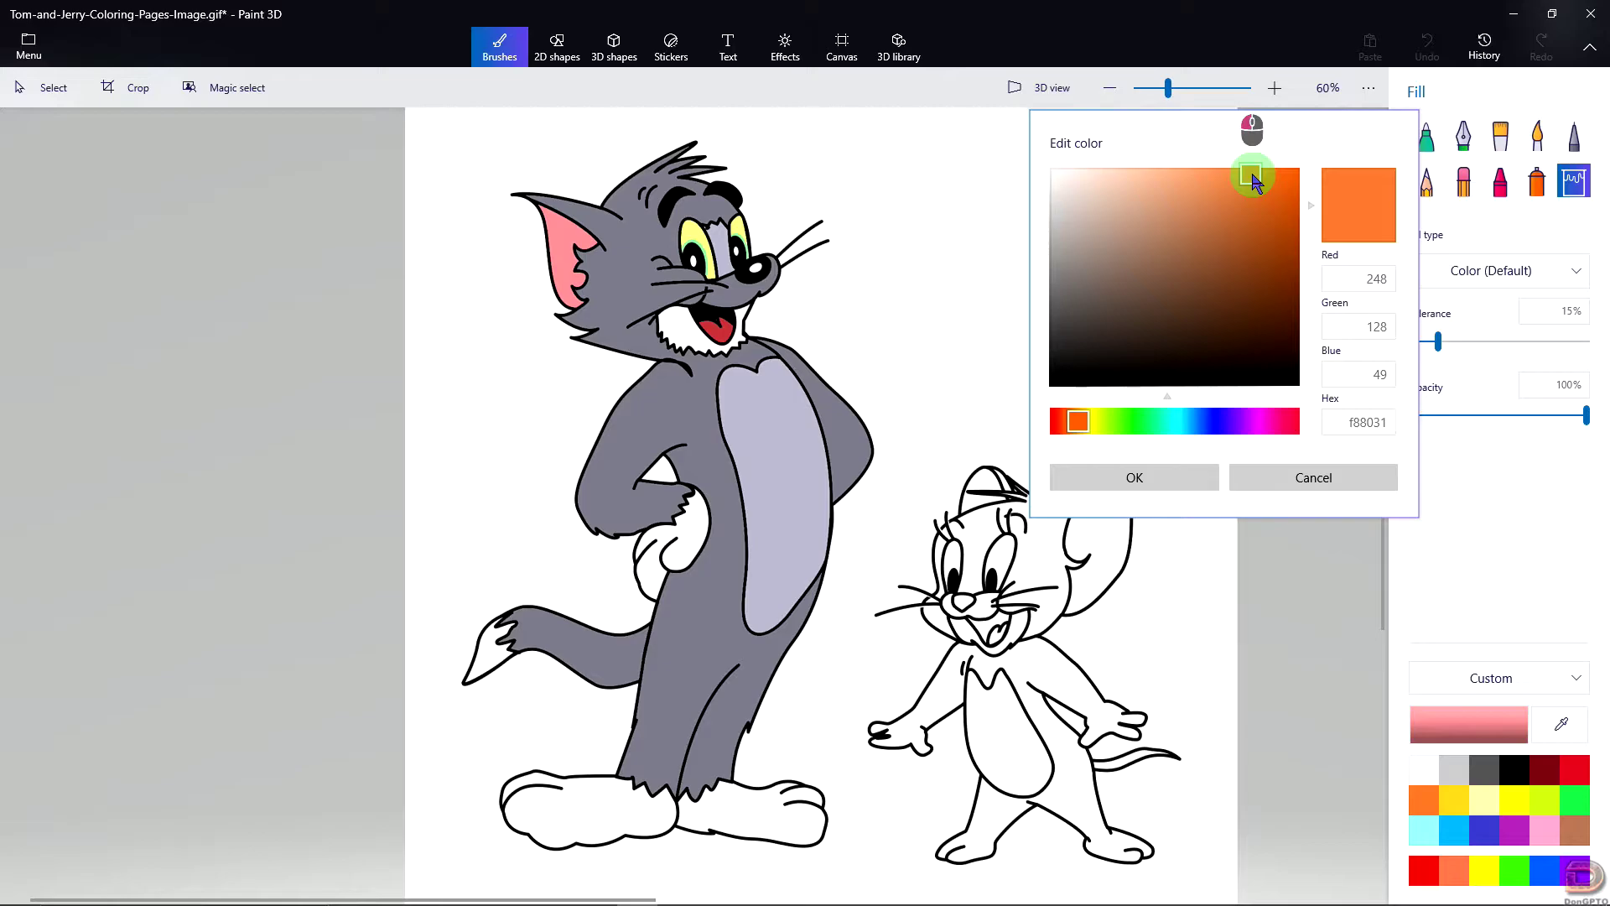
mouse_move(1254, 183)
mouse_down()
mouse_move(1222, 178)
mouse_move(1243, 177)
mouse_up()
drag(1079, 421, 1083, 426)
drag(1248, 172, 1266, 178)
click(1179, 477)
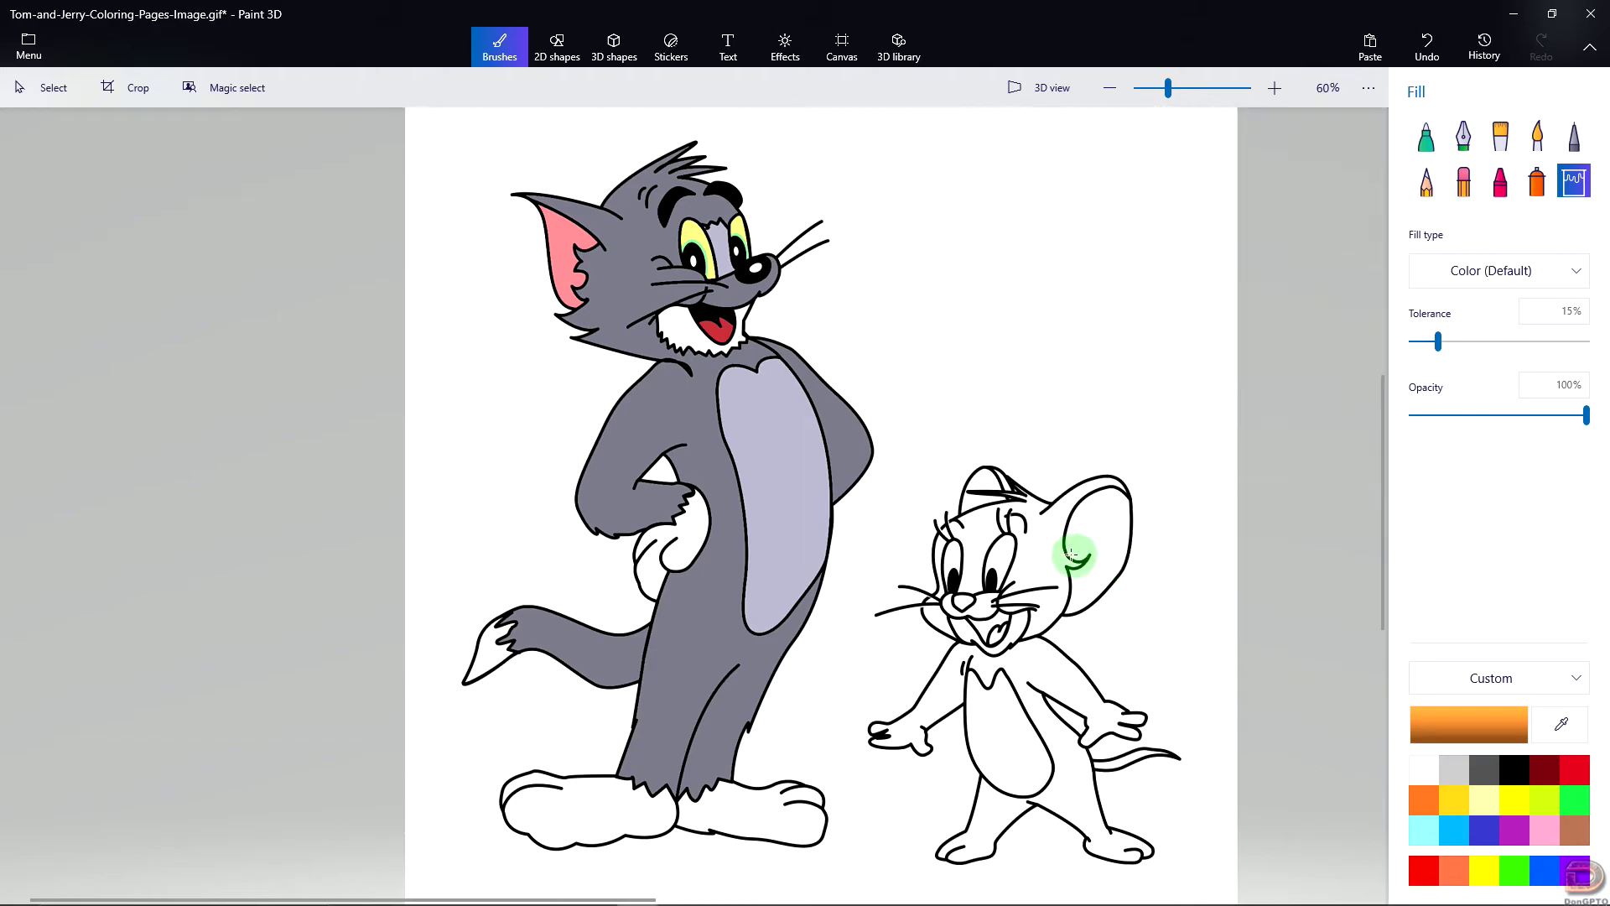
Step: Set the fill tolerance to 6% and fill Jerry's body with the orange, undoing the fills tried on his head
click(1044, 554)
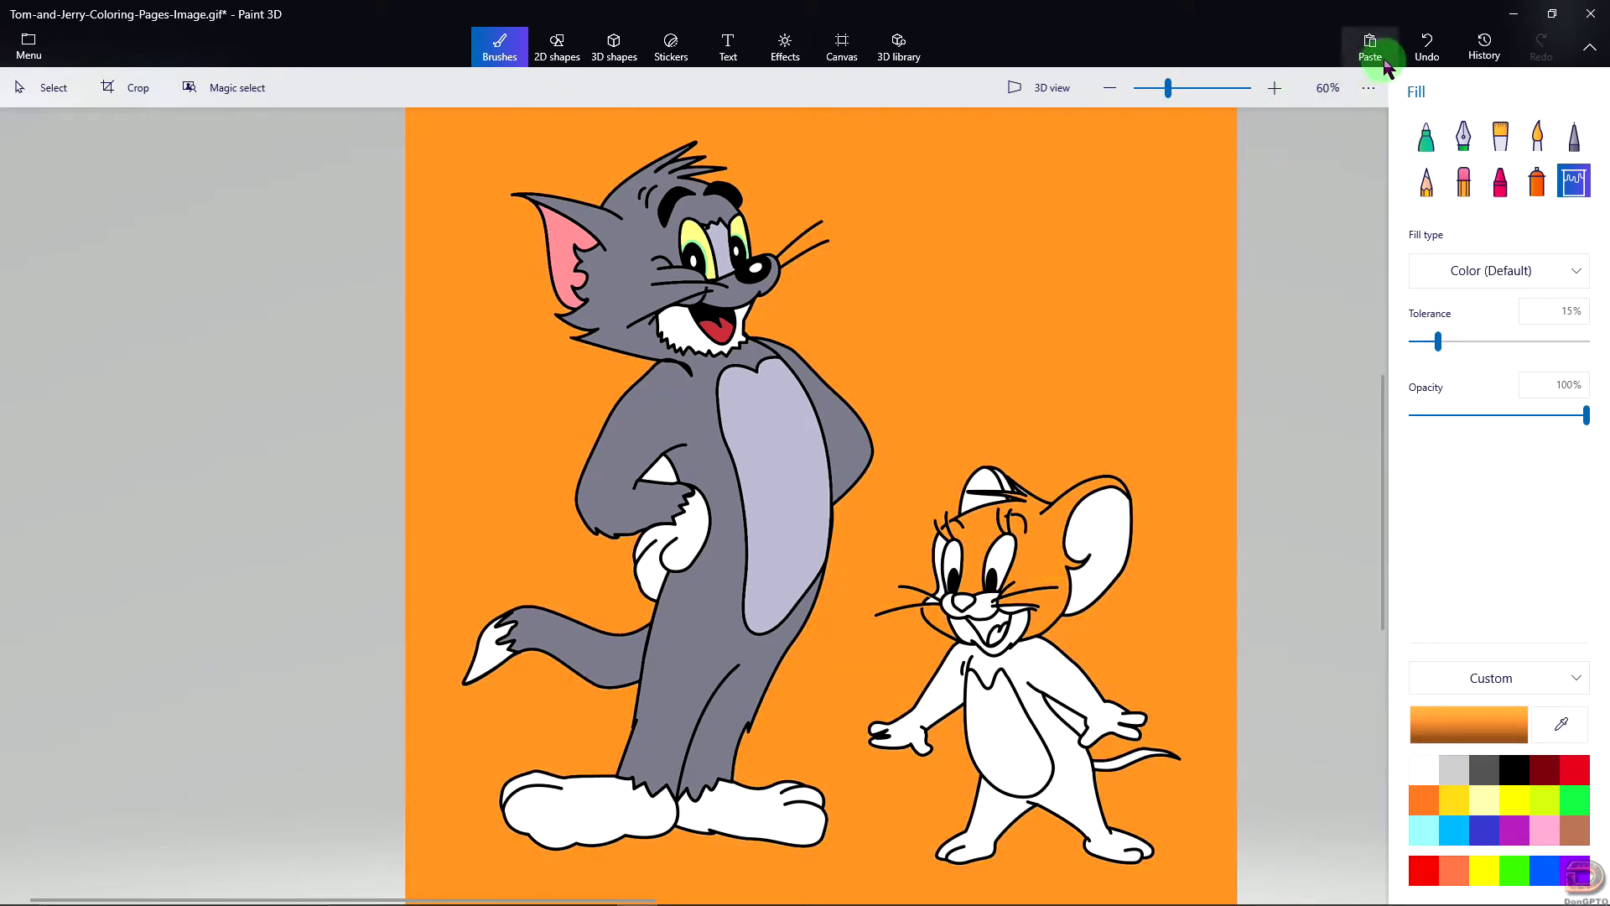
click(1428, 52)
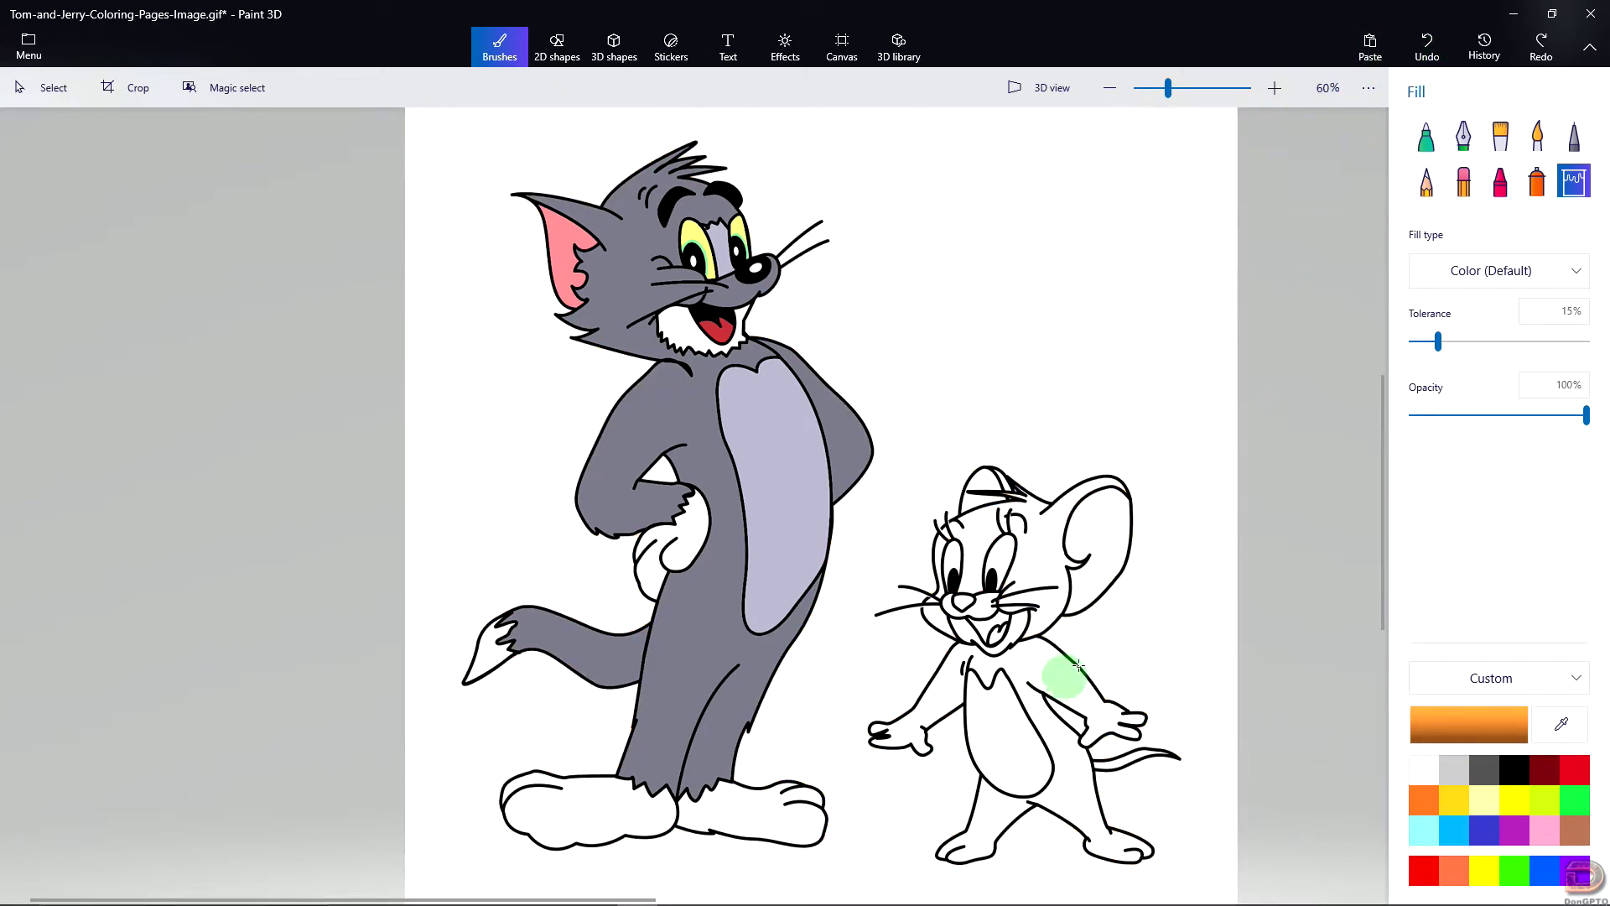
drag(1441, 341, 1423, 341)
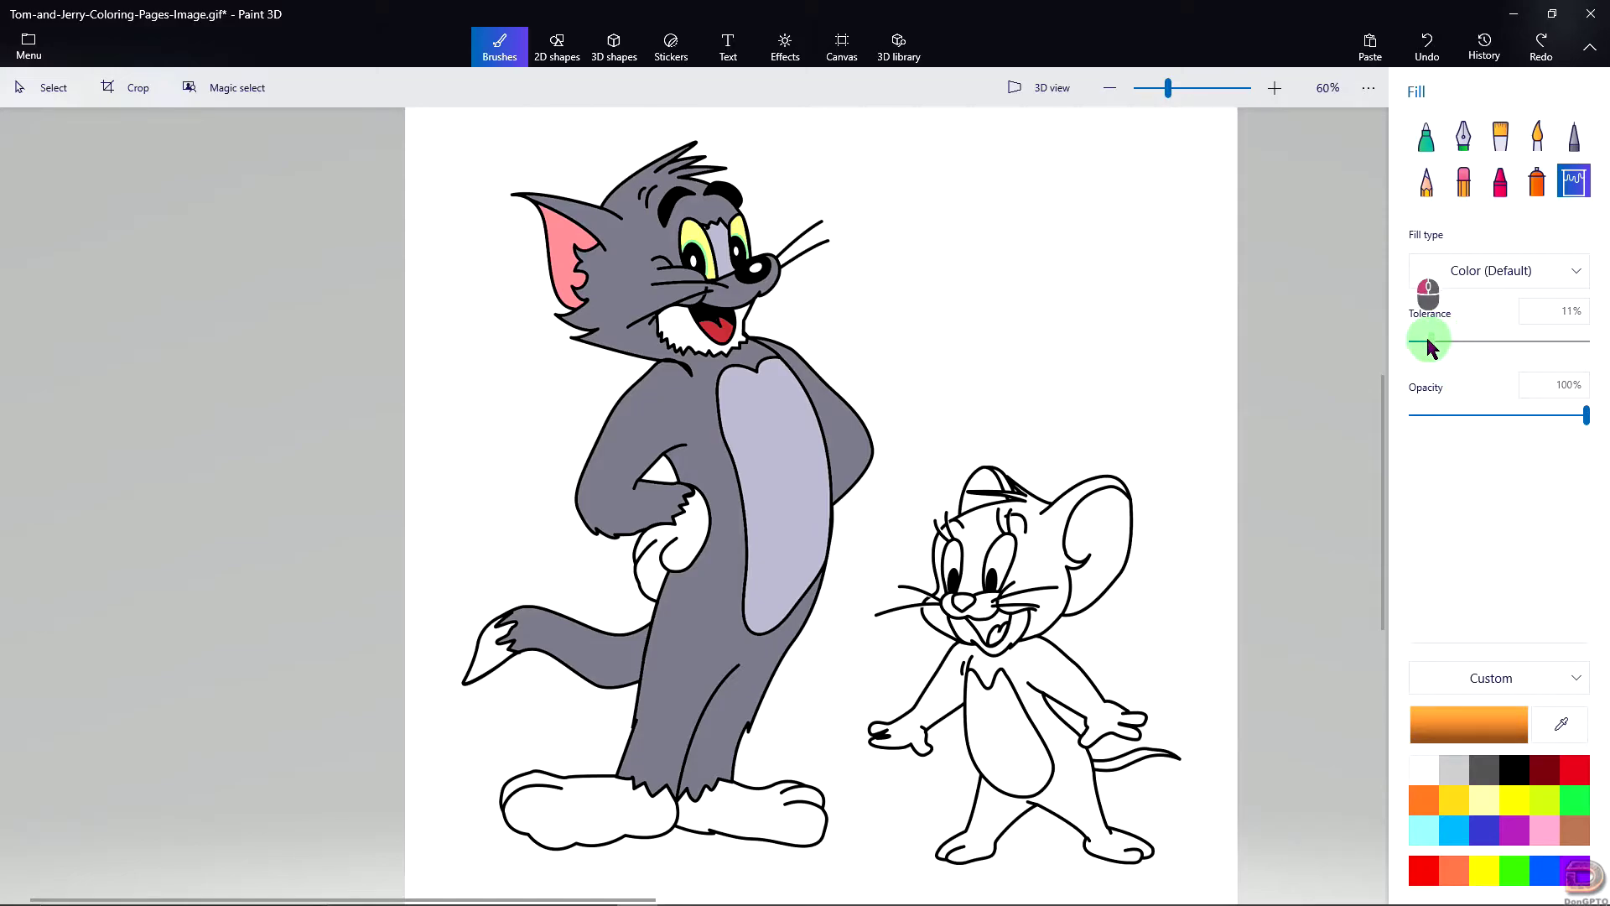
click(1036, 677)
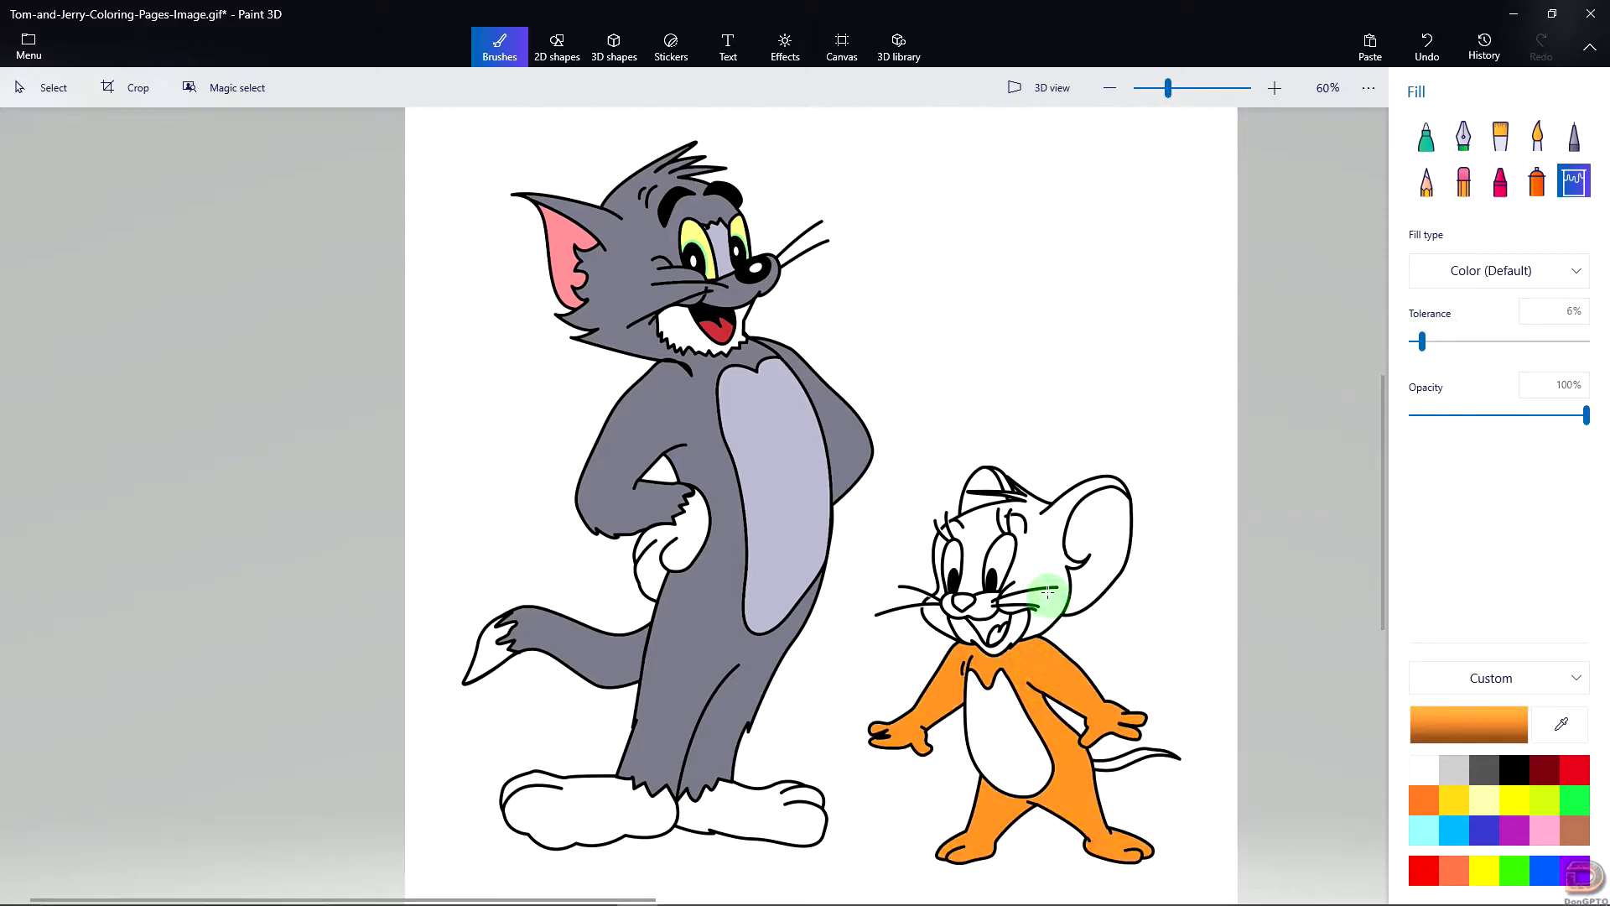
click(1029, 549)
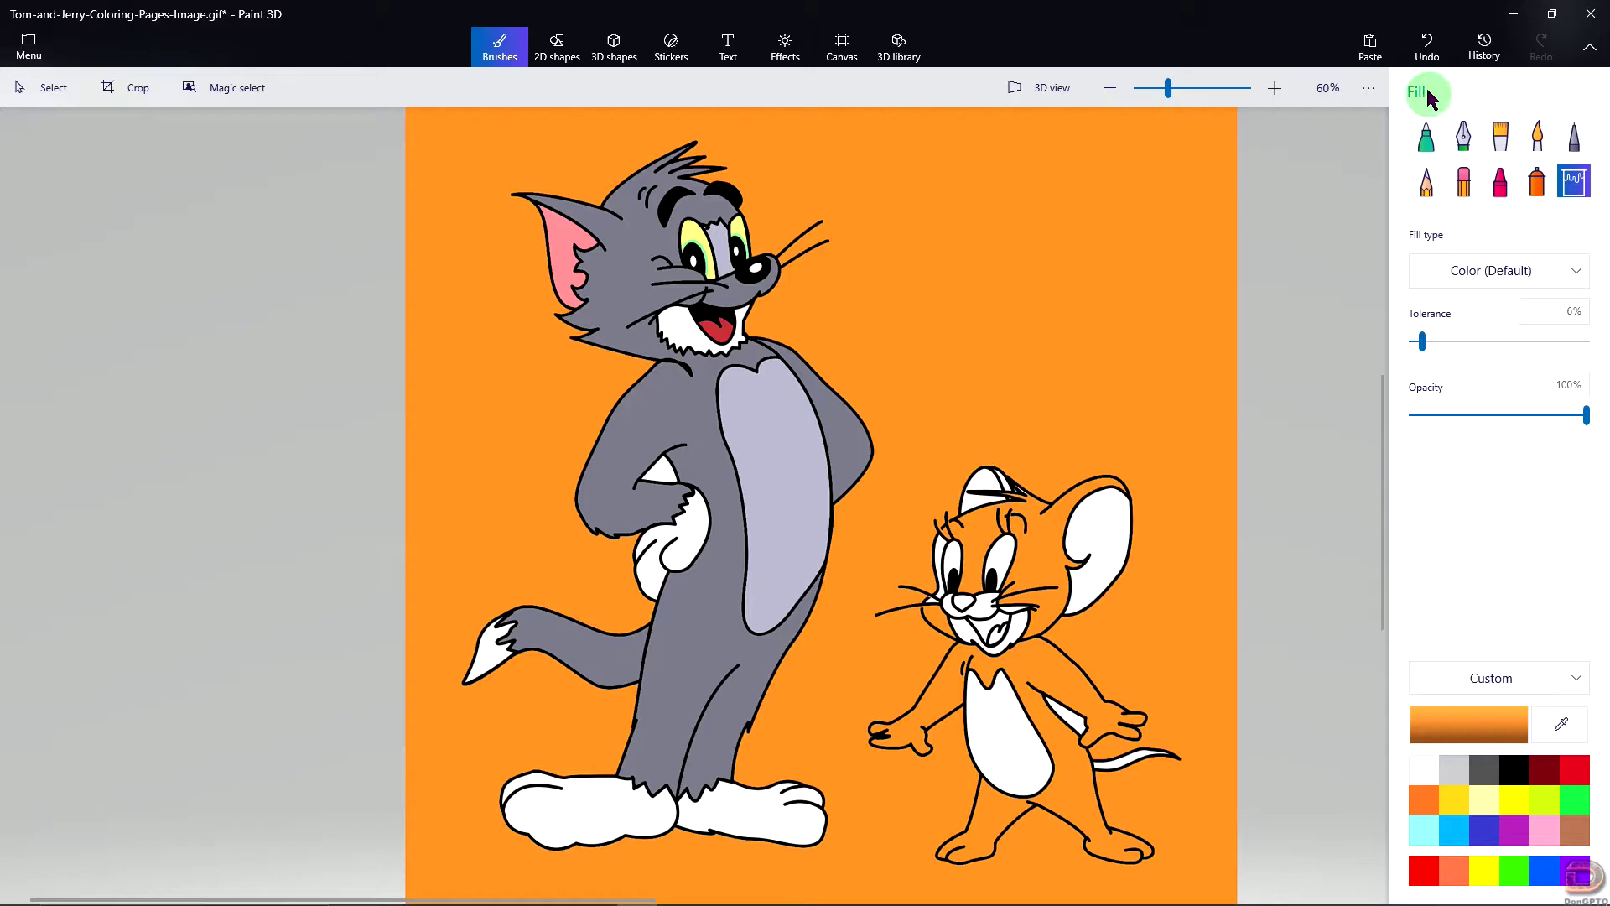
click(1427, 43)
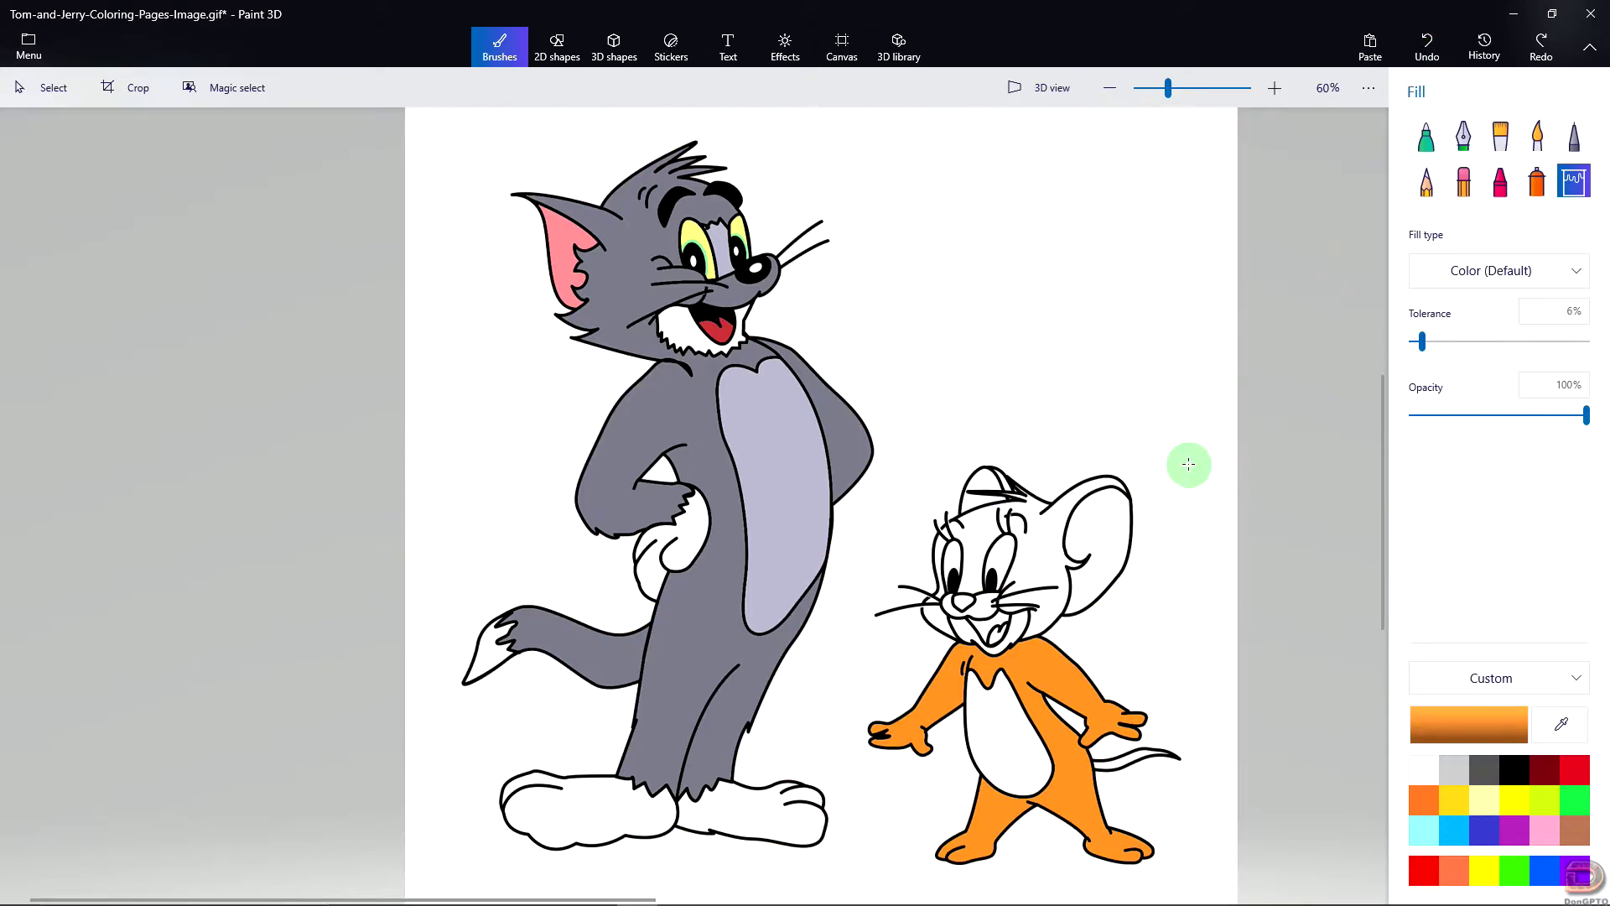
Step: Close the gaps in Jerry's forehead outline at the eyelashes nearer Tom, using the Marker in black at 3px thickness
scroll(930, 511, up, 4)
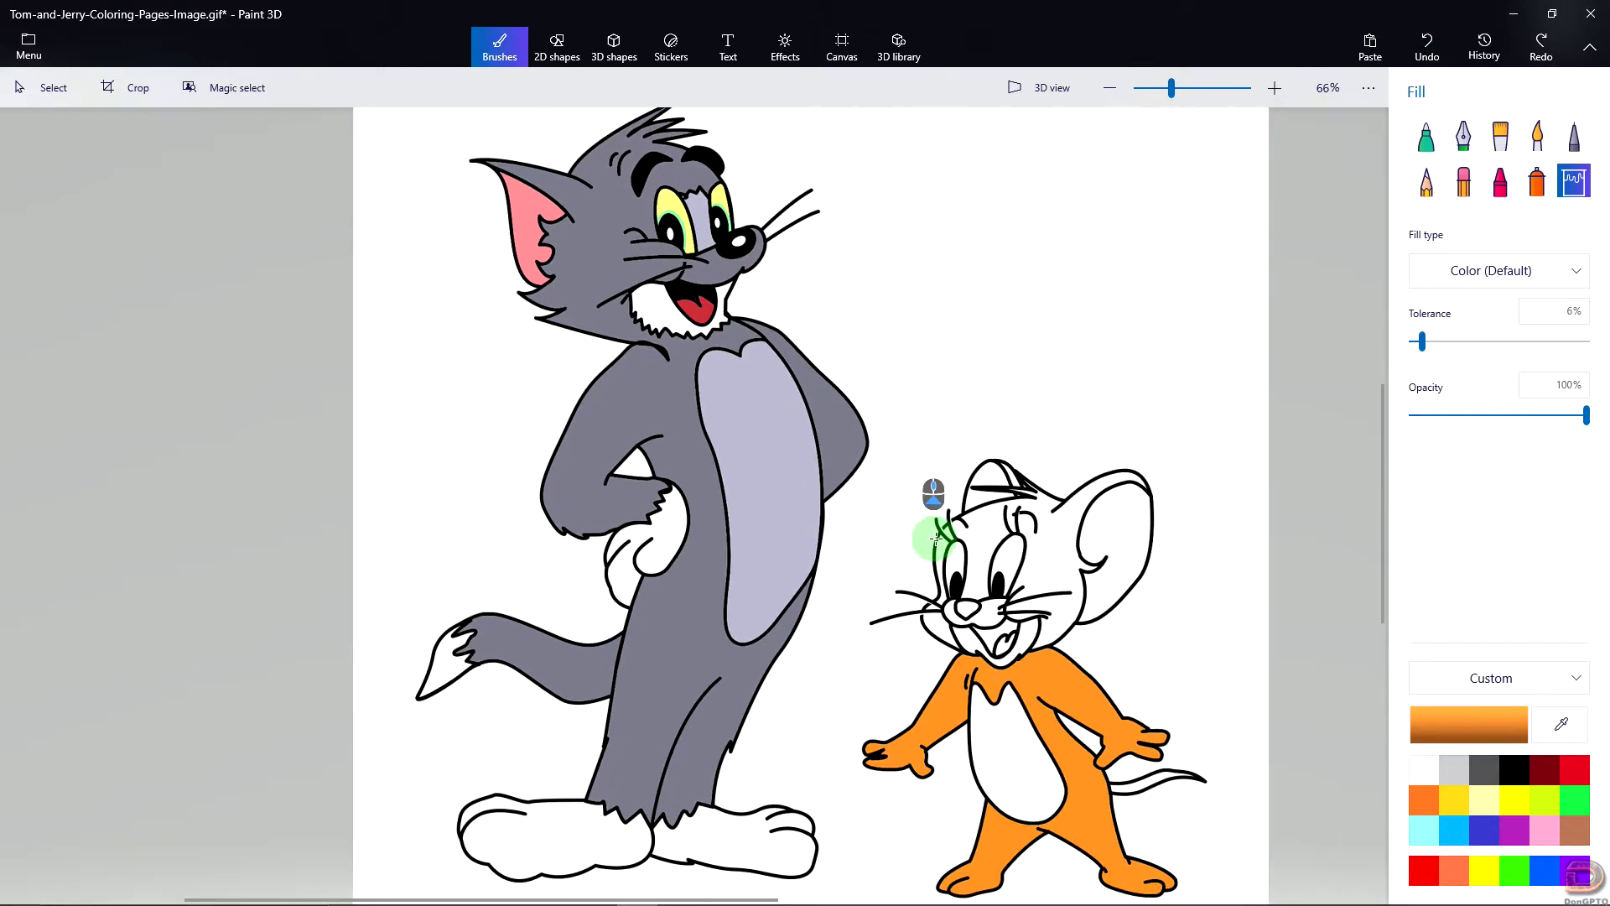
scroll(963, 541, up, 8)
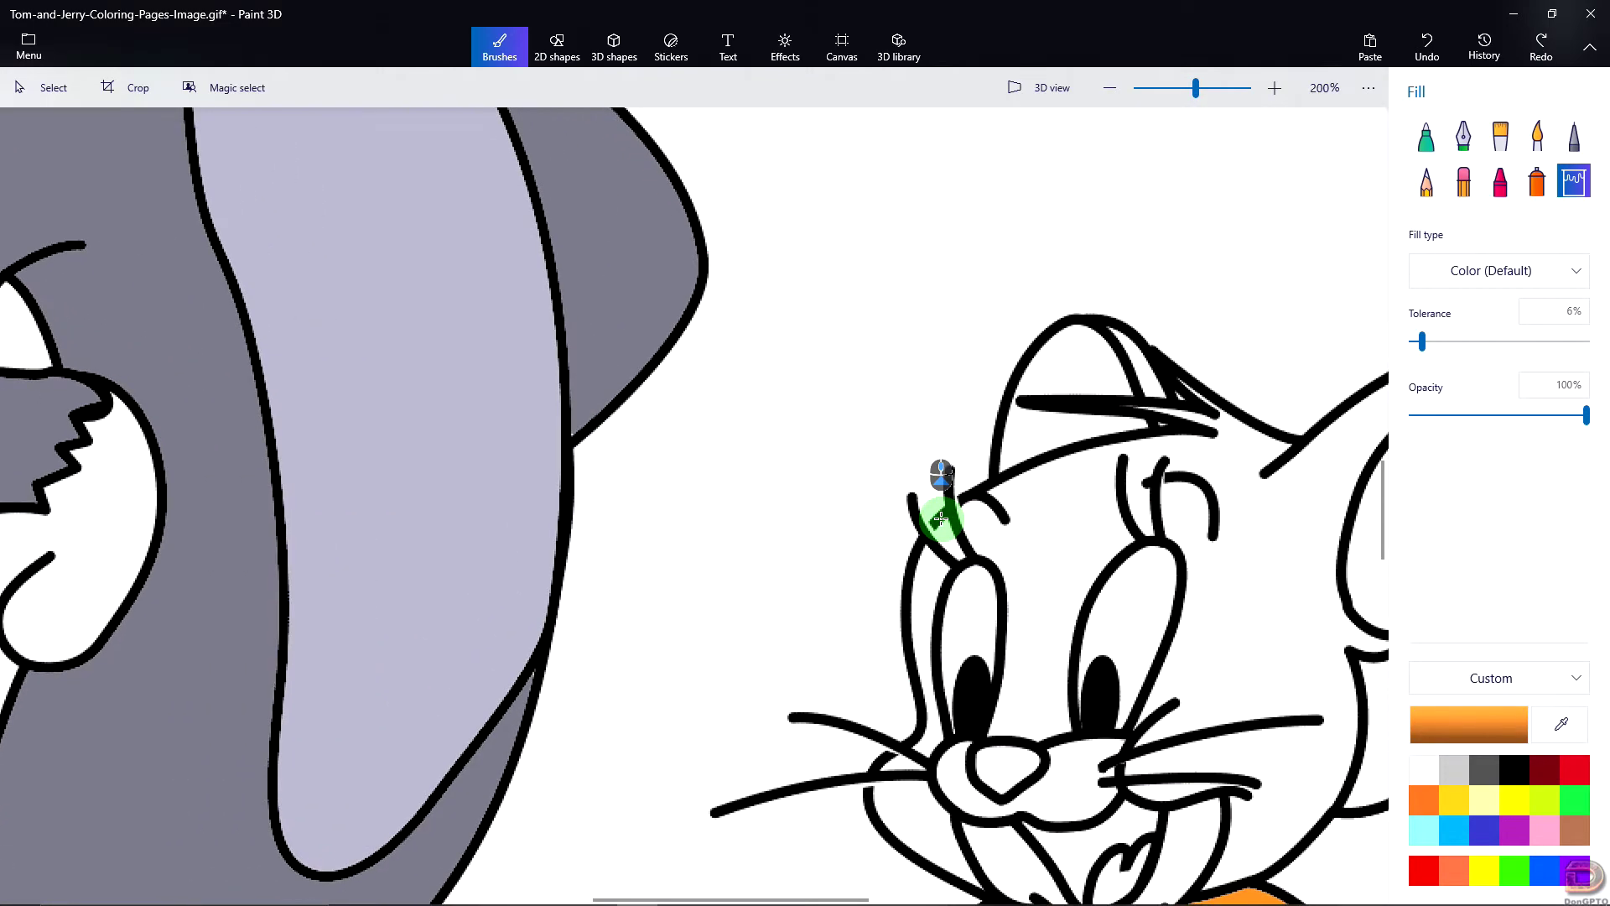
scroll(946, 572, up, 5)
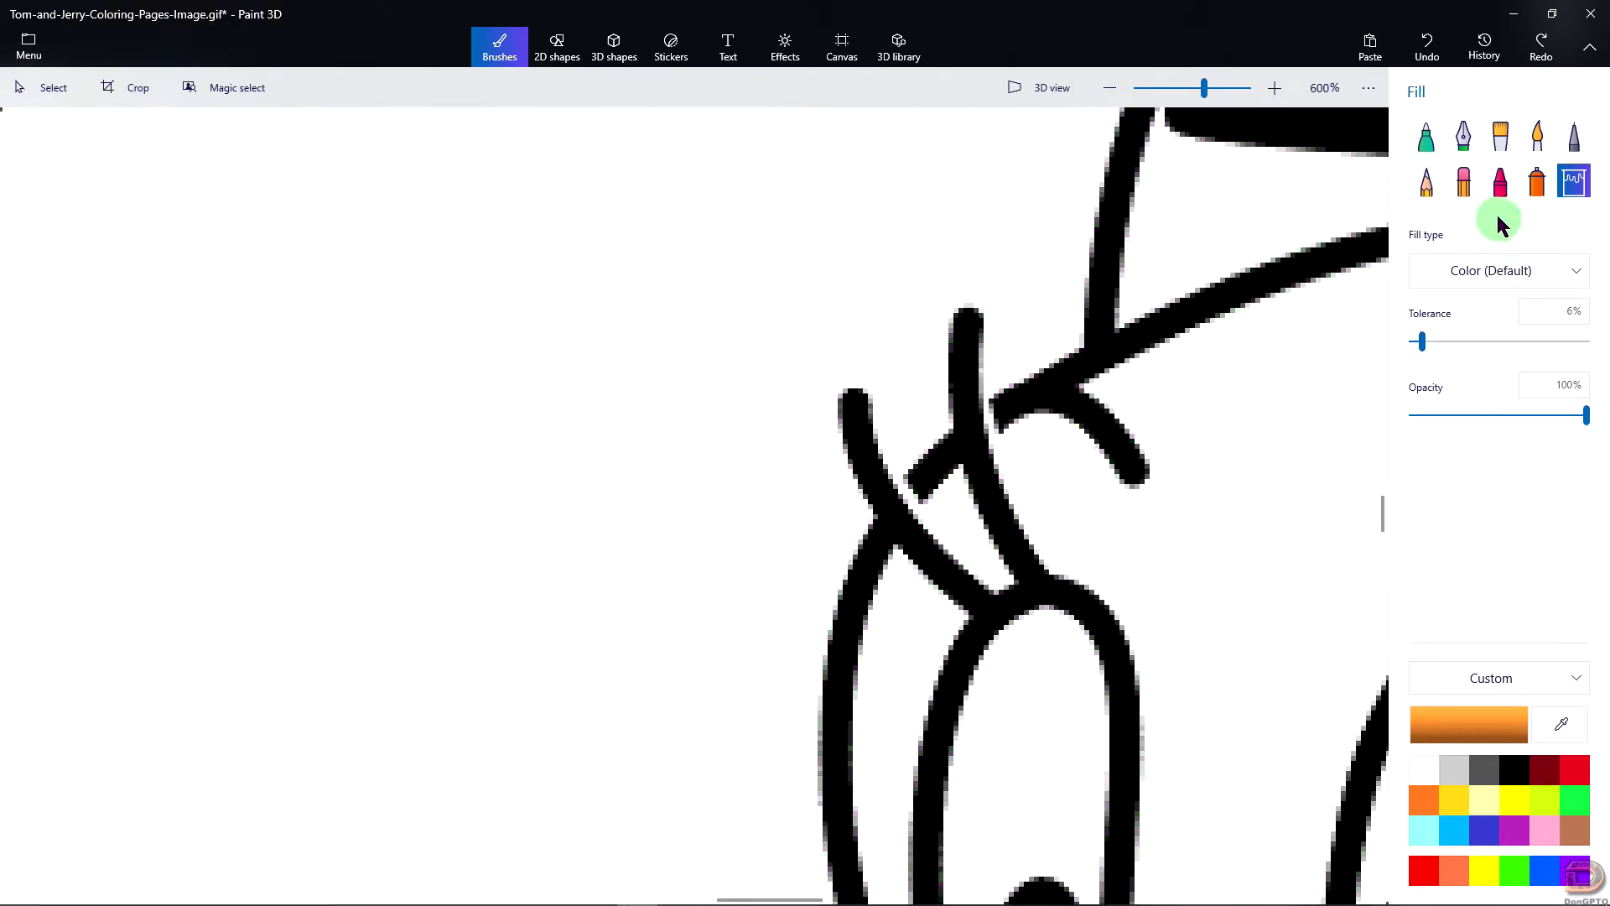
click(1426, 138)
click(1513, 769)
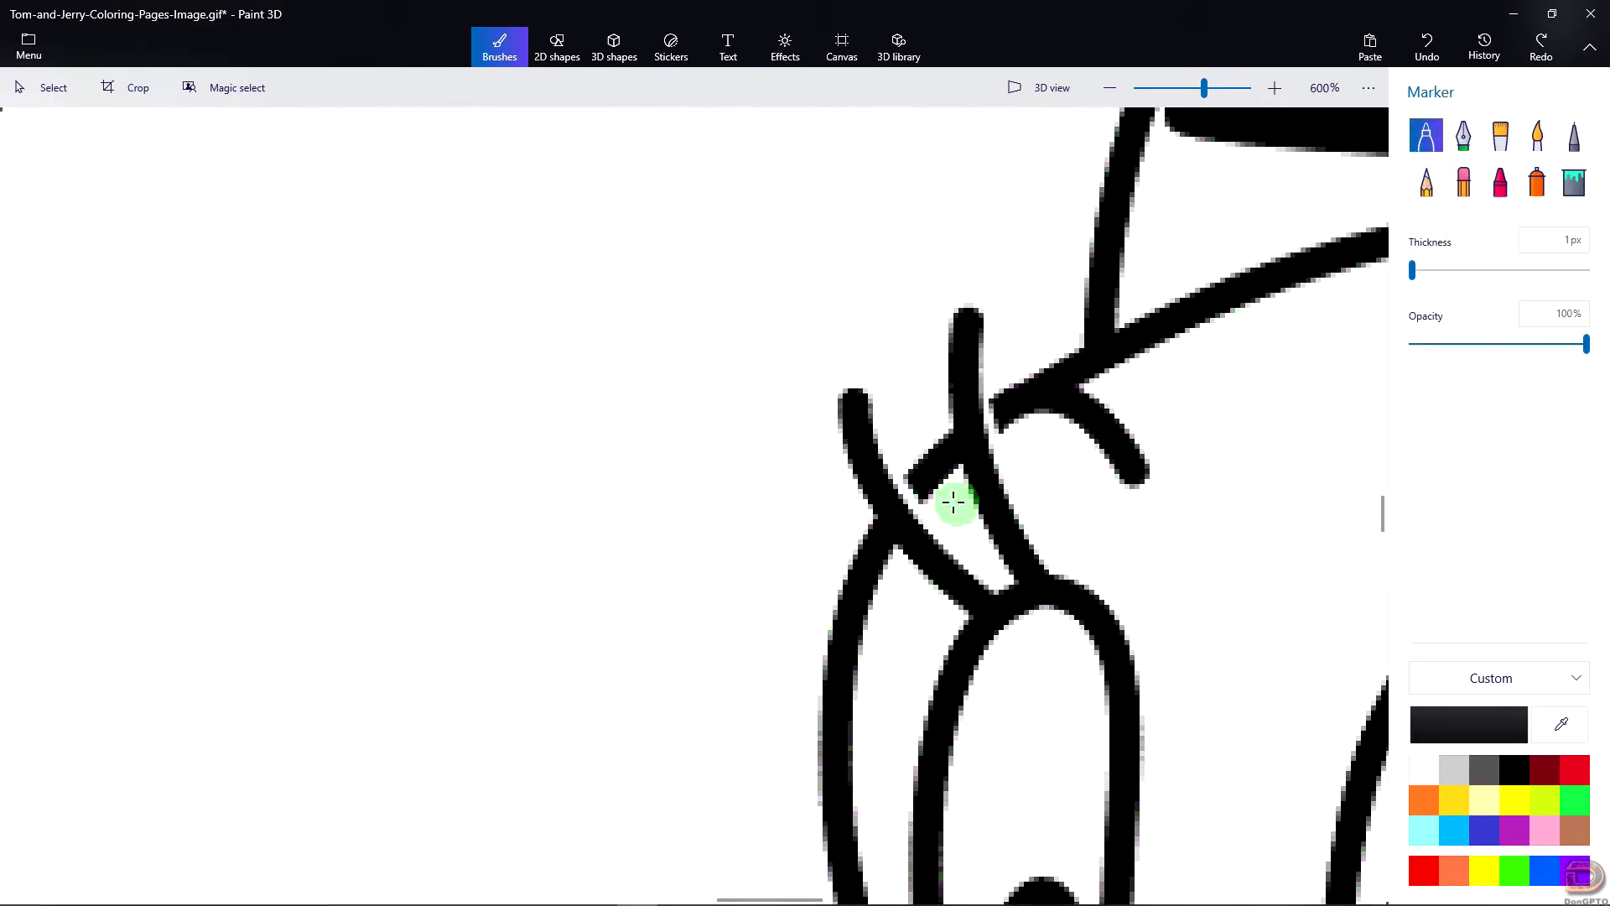
drag(1413, 269, 1415, 273)
mouse_move(898, 485)
mouse_down()
mouse_move(916, 477)
mouse_move(913, 506)
mouse_move(923, 492)
mouse_move(905, 492)
mouse_move(979, 418)
mouse_move(991, 425)
mouse_move(977, 438)
mouse_move(1003, 424)
mouse_move(913, 507)
mouse_move(898, 495)
mouse_up()
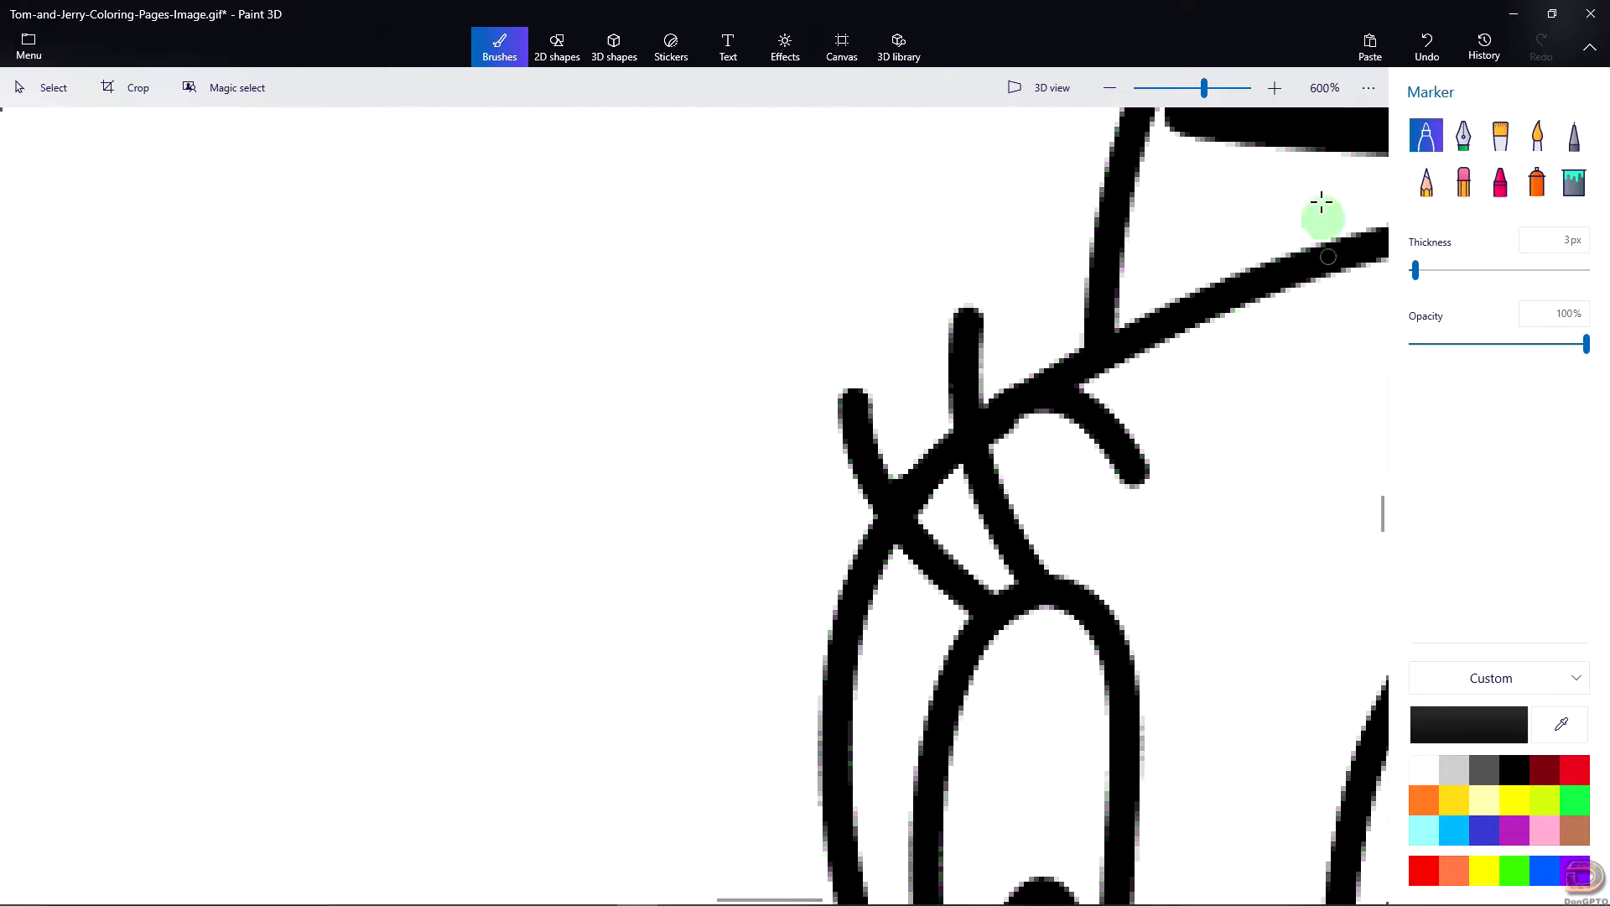
double_click(1318, 88)
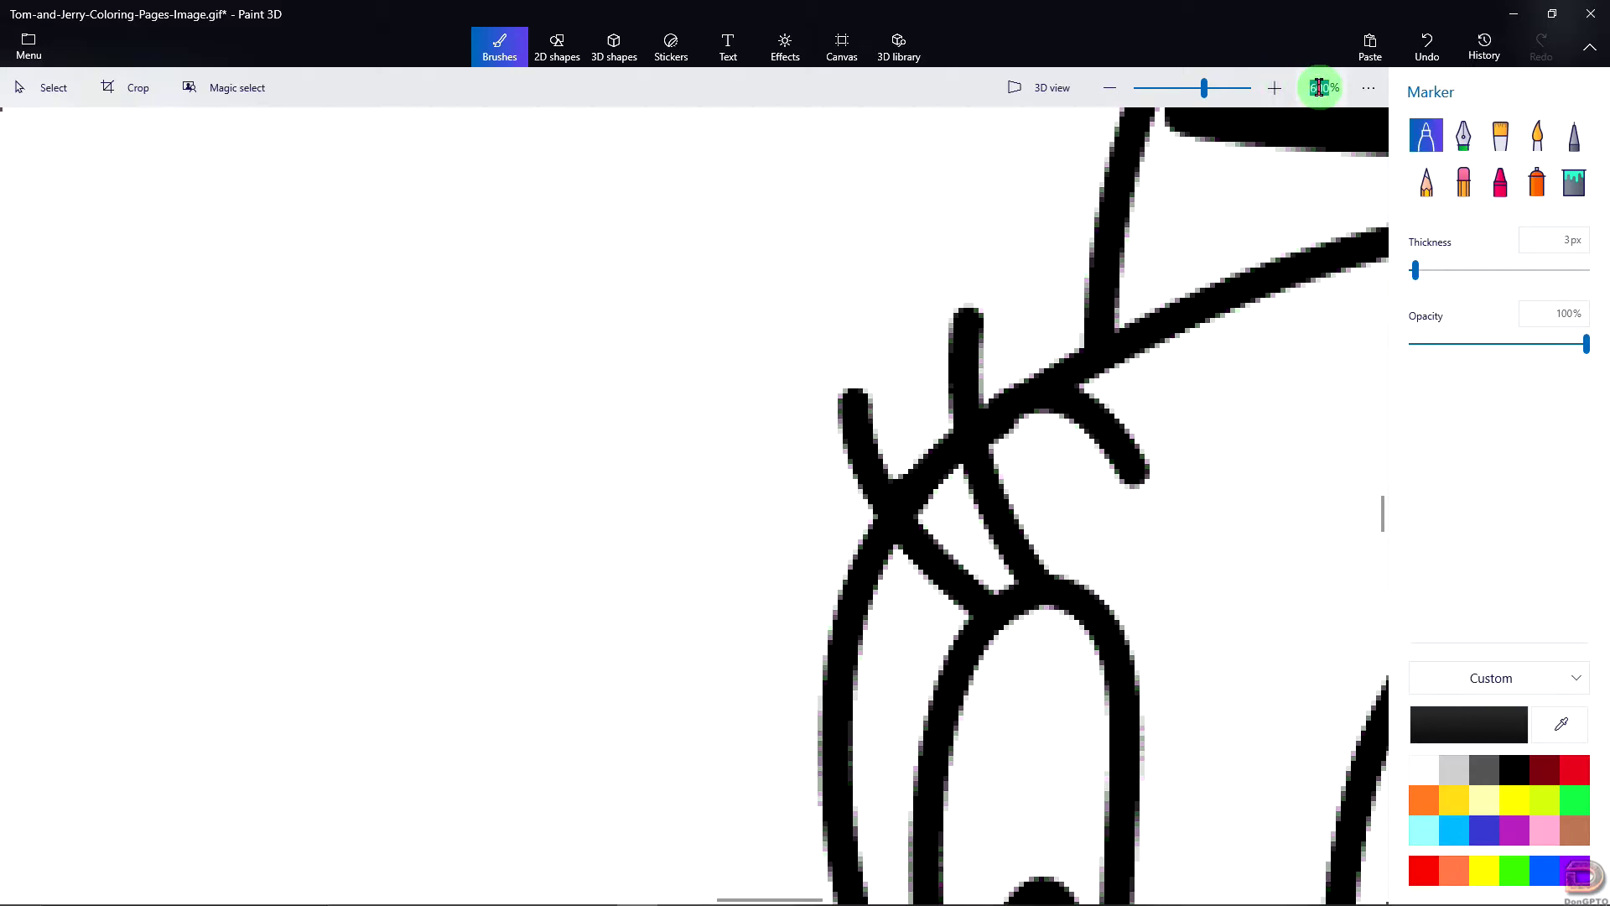
key(Return)
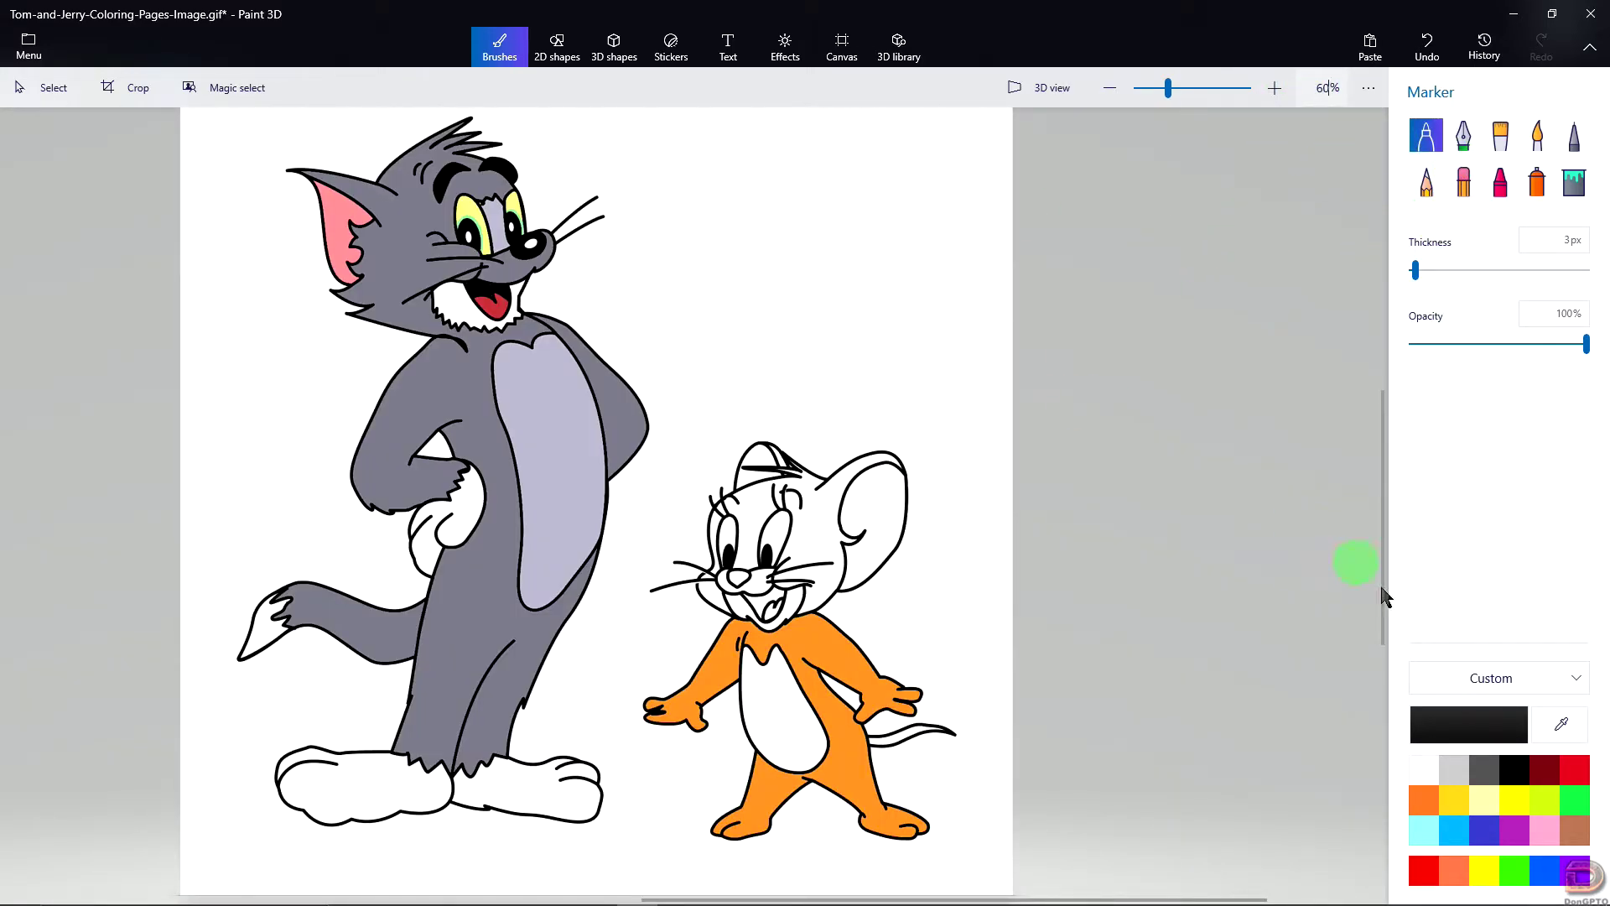
Step: Sample the orange from Jerry's body and darken the custom color to e68218
click(1565, 727)
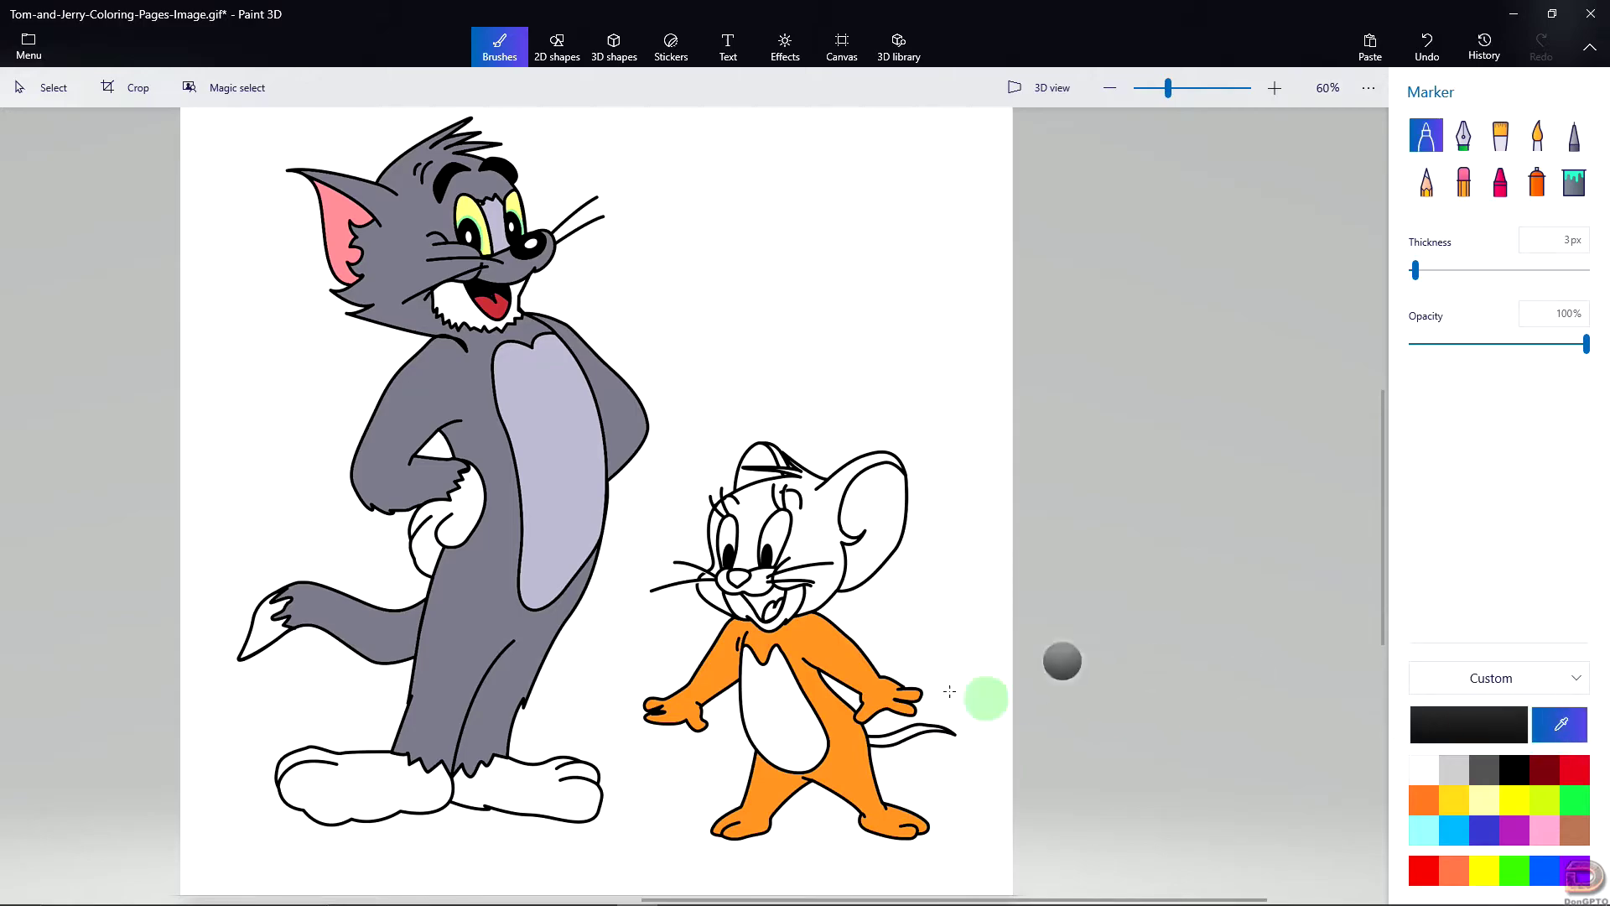
click(810, 644)
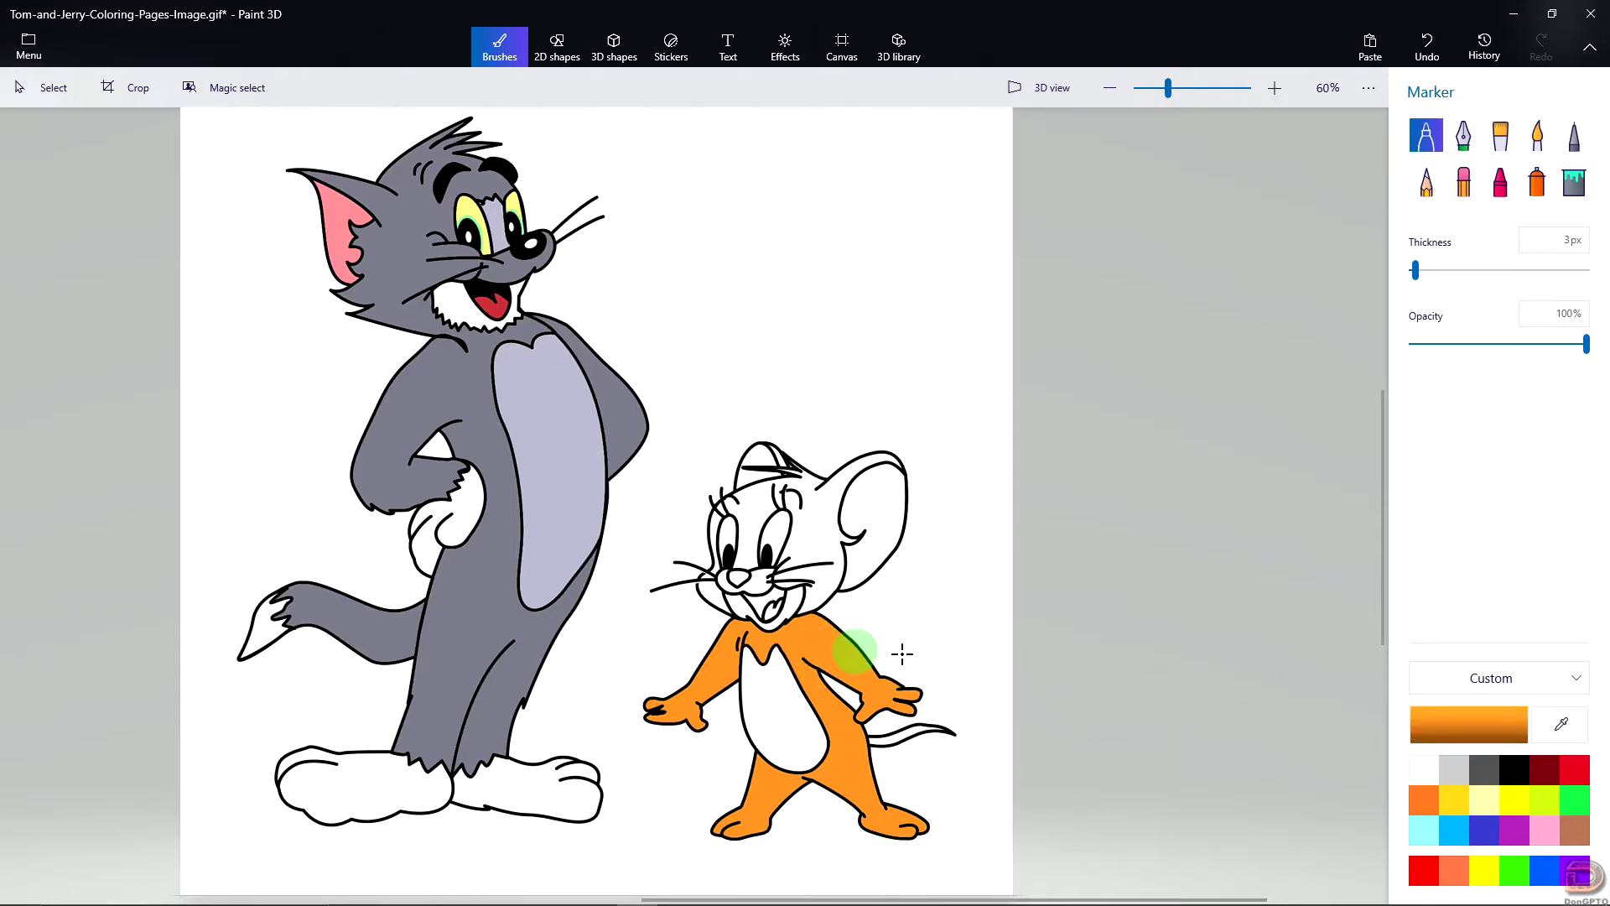
click(1478, 732)
mouse_move(822, 292)
mouse_down()
mouse_move(1189, 154)
mouse_move(1220, 154)
mouse_move(1260, 214)
mouse_up()
click(1260, 188)
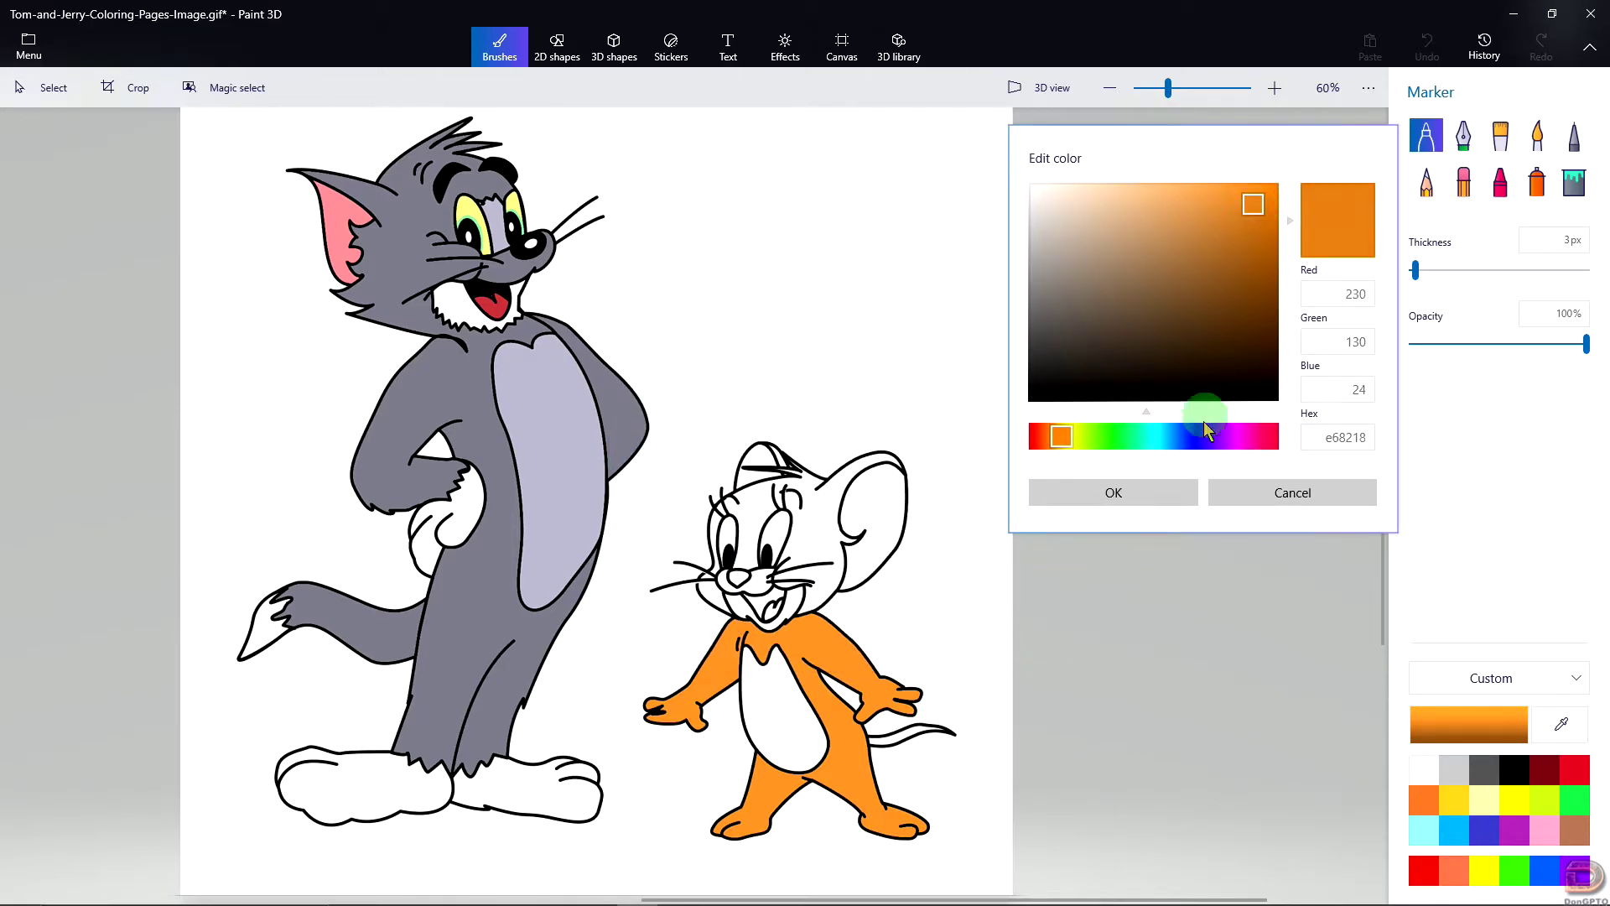
click(1149, 495)
Step: Fill Jerry's body, head and the strip beside his eye nearer Tom with the darker orange, undoing the fill tried on his cheek
click(1574, 182)
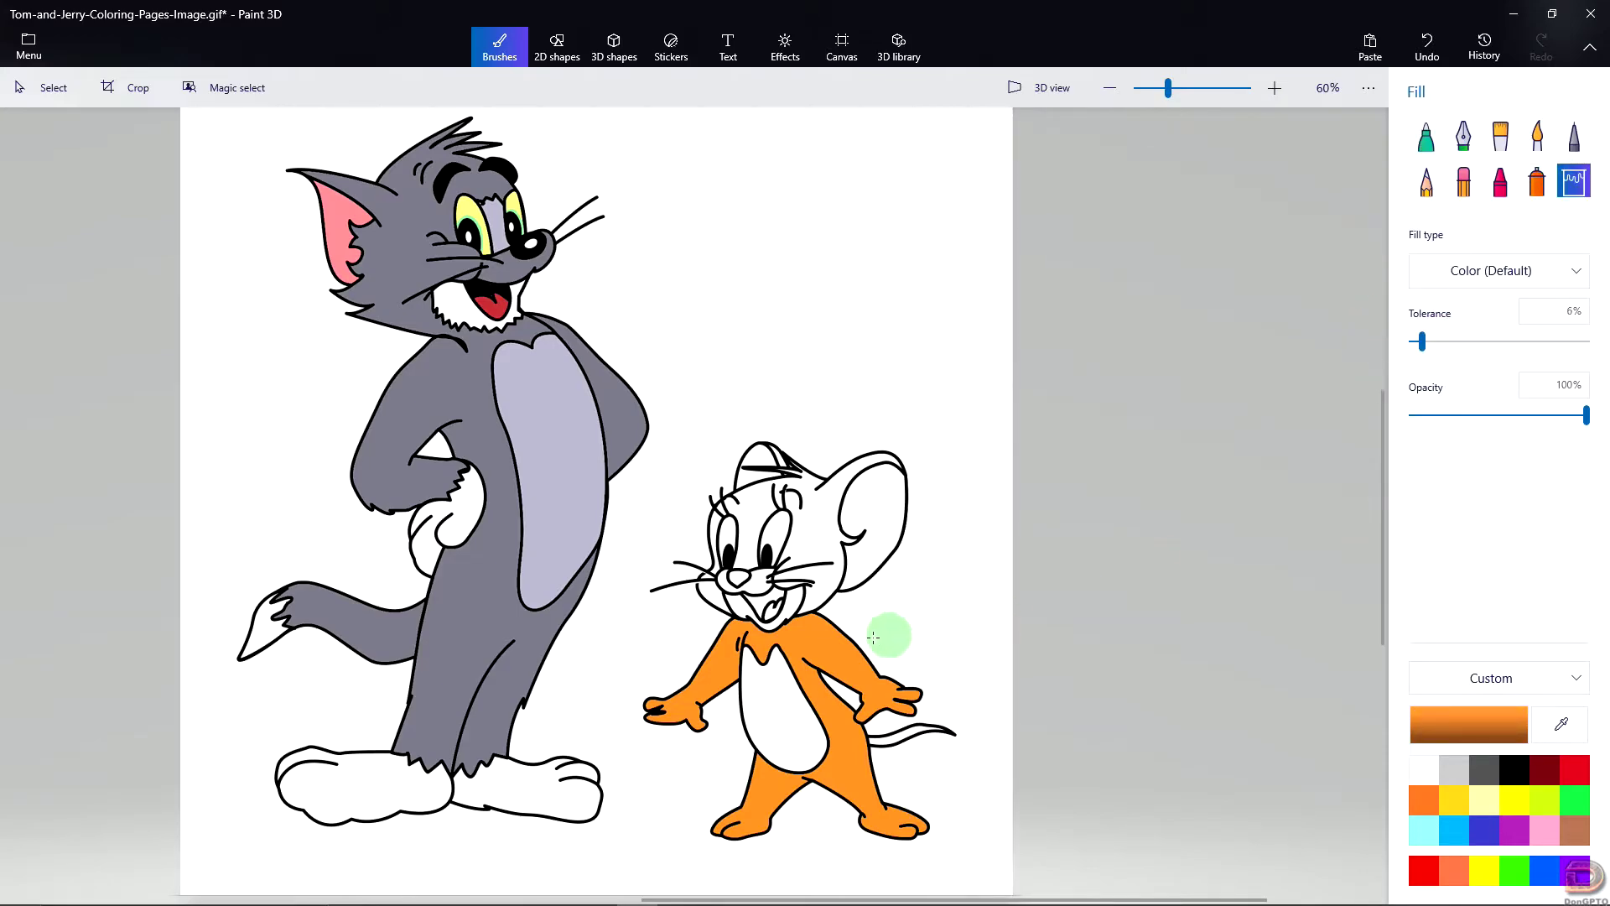
click(838, 659)
click(818, 543)
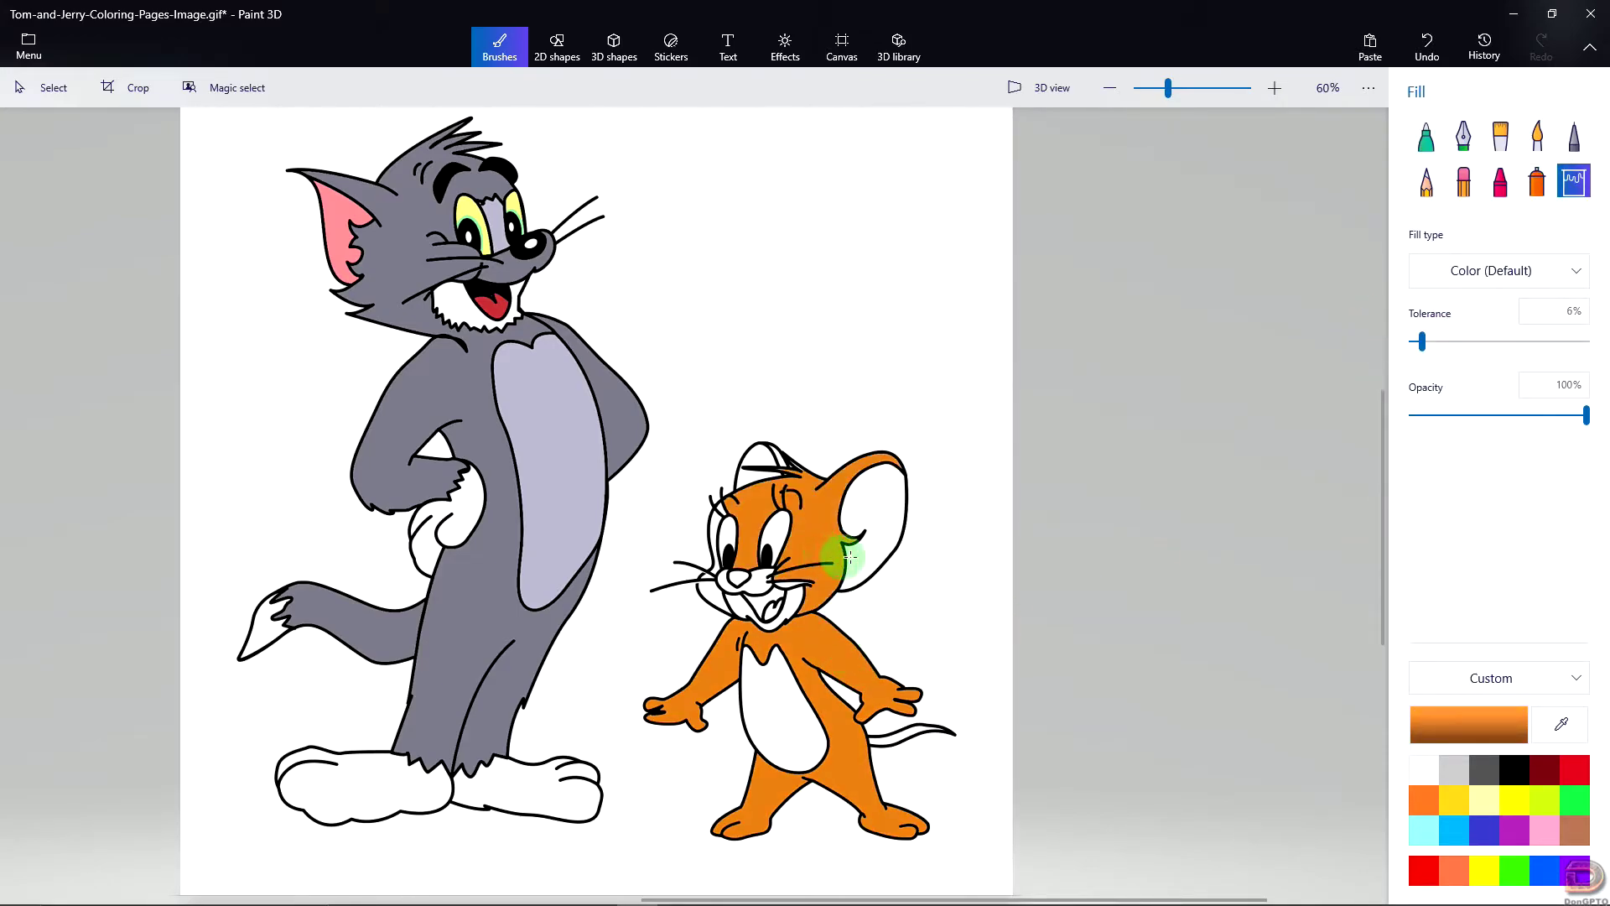
click(708, 591)
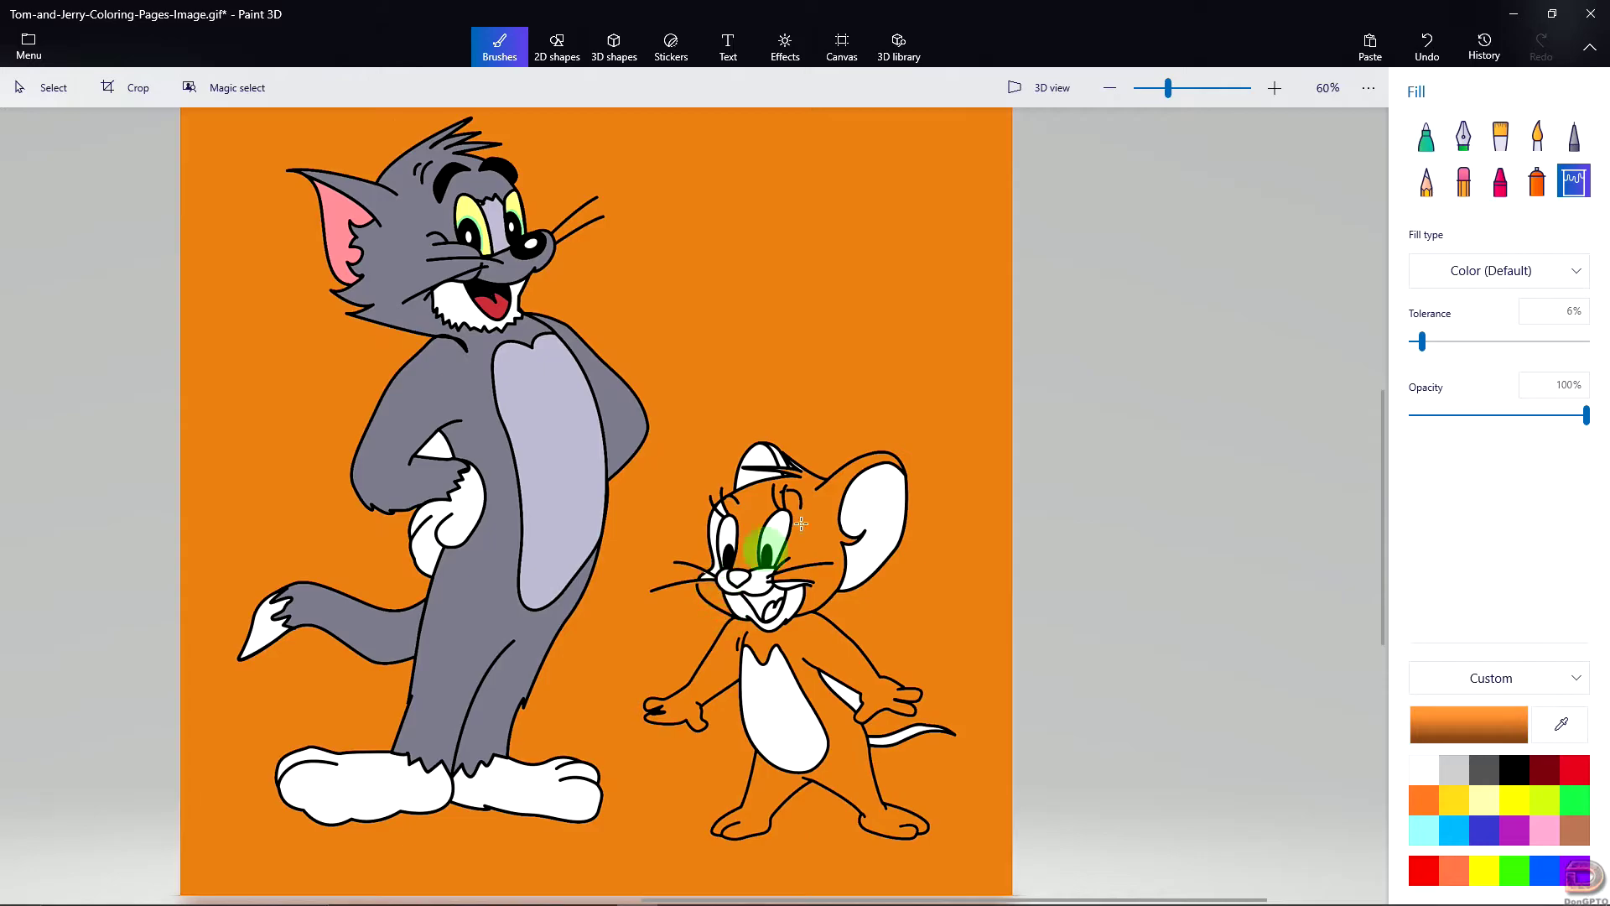
click(1428, 63)
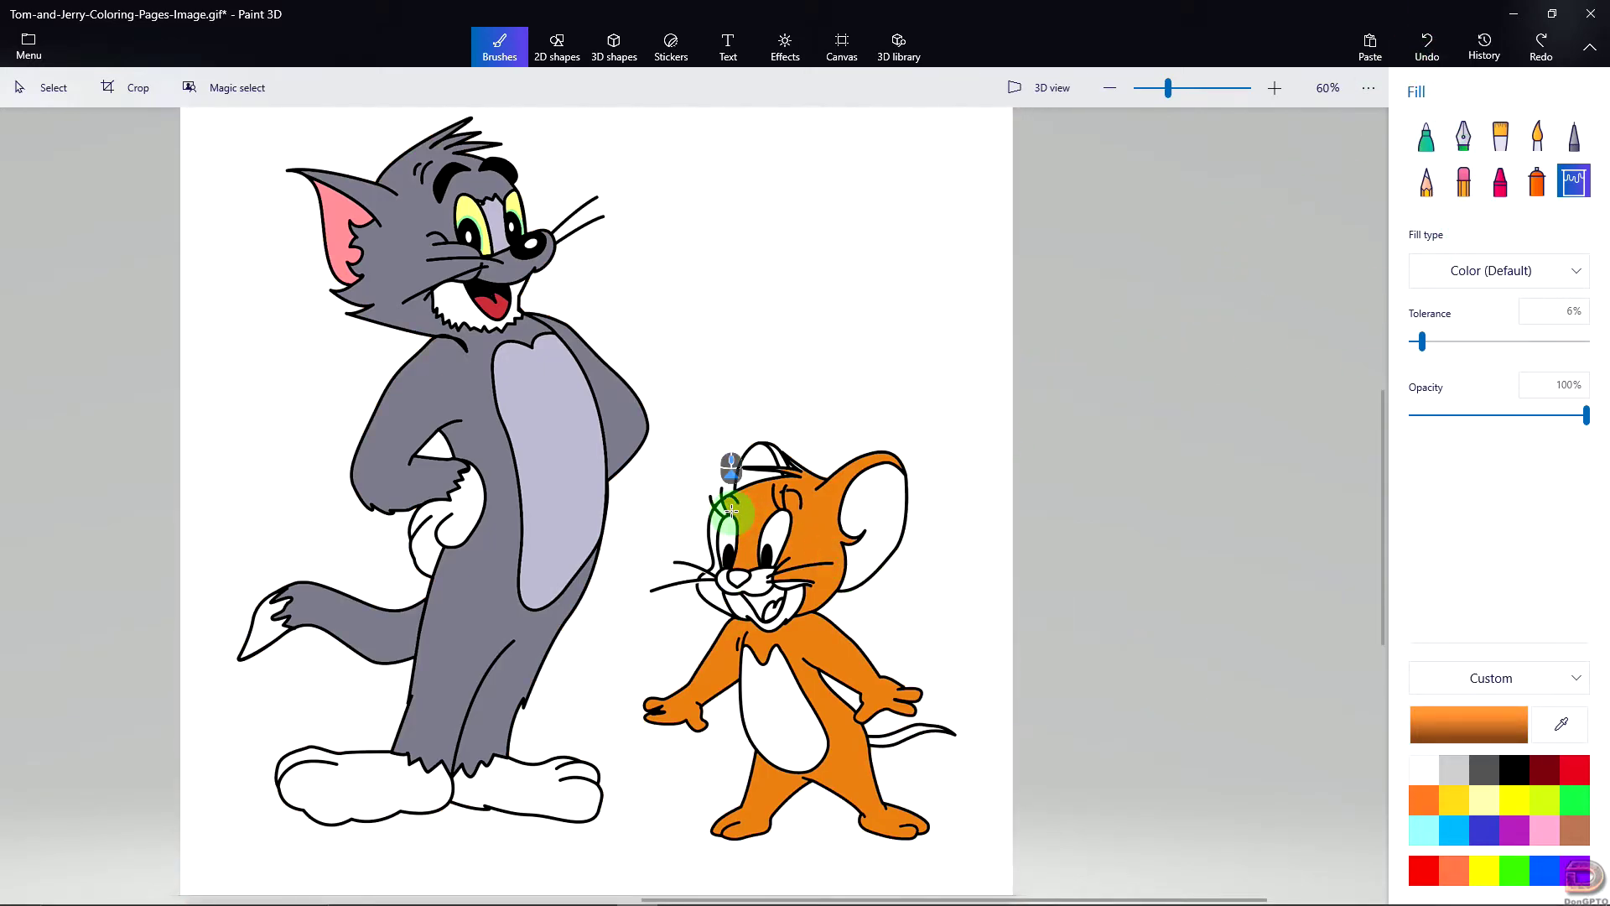
scroll(713, 507, up, 5)
click(709, 541)
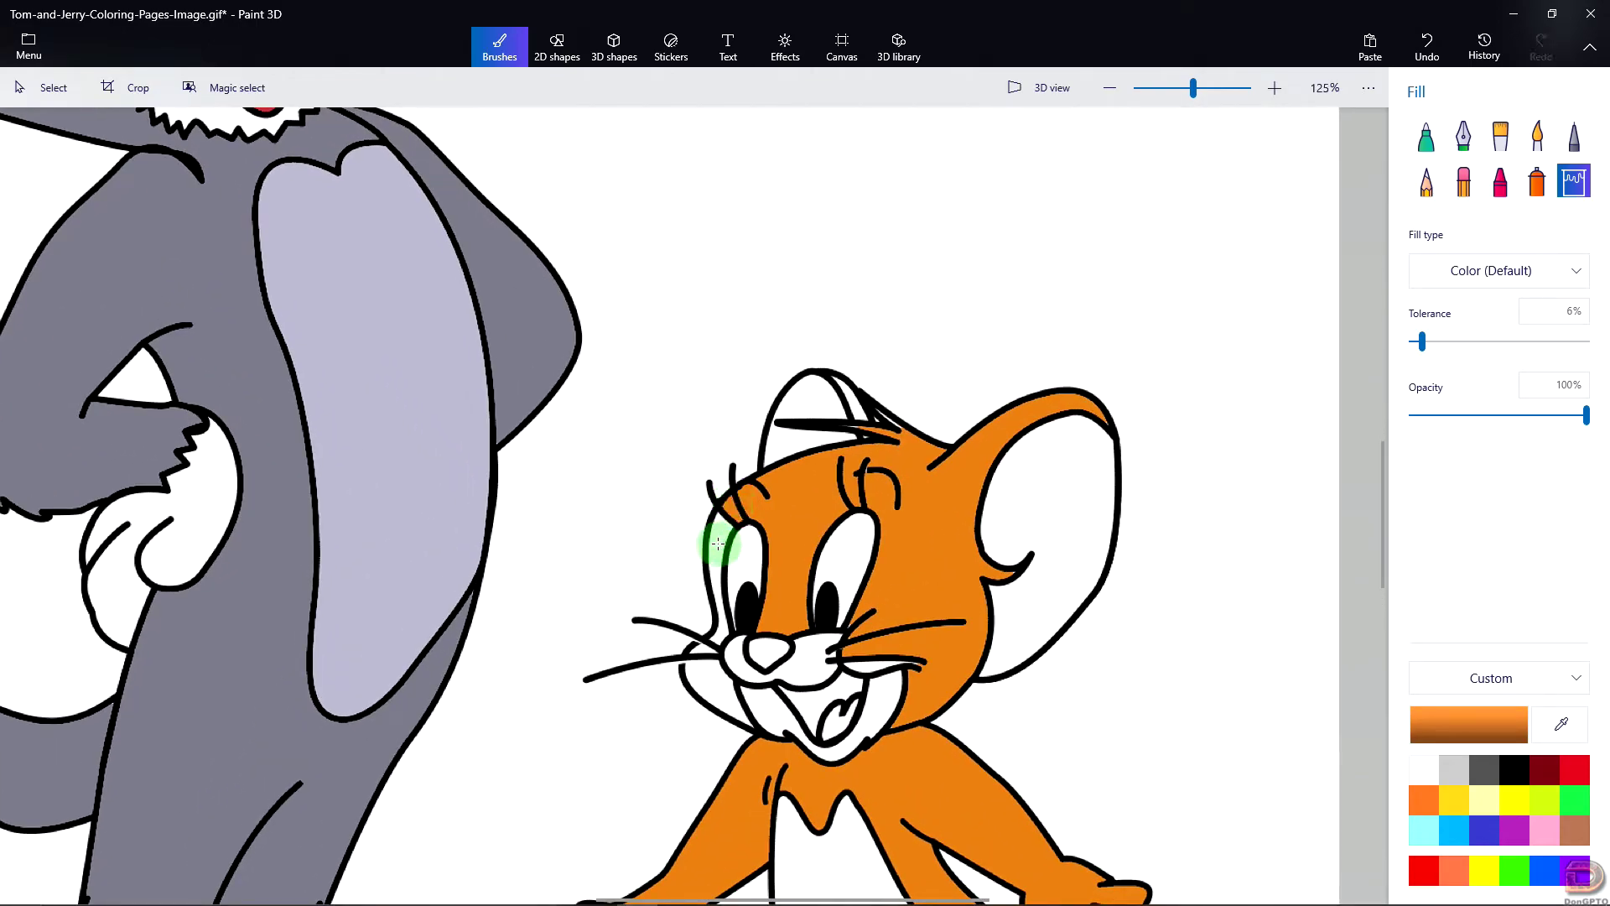
Step: Close the gaps in Jerry's cheek outline at the whiskers nearer Tom, using the Marker in black at 3px thickness
click(1425, 136)
click(1514, 772)
scroll(696, 659, up, 10)
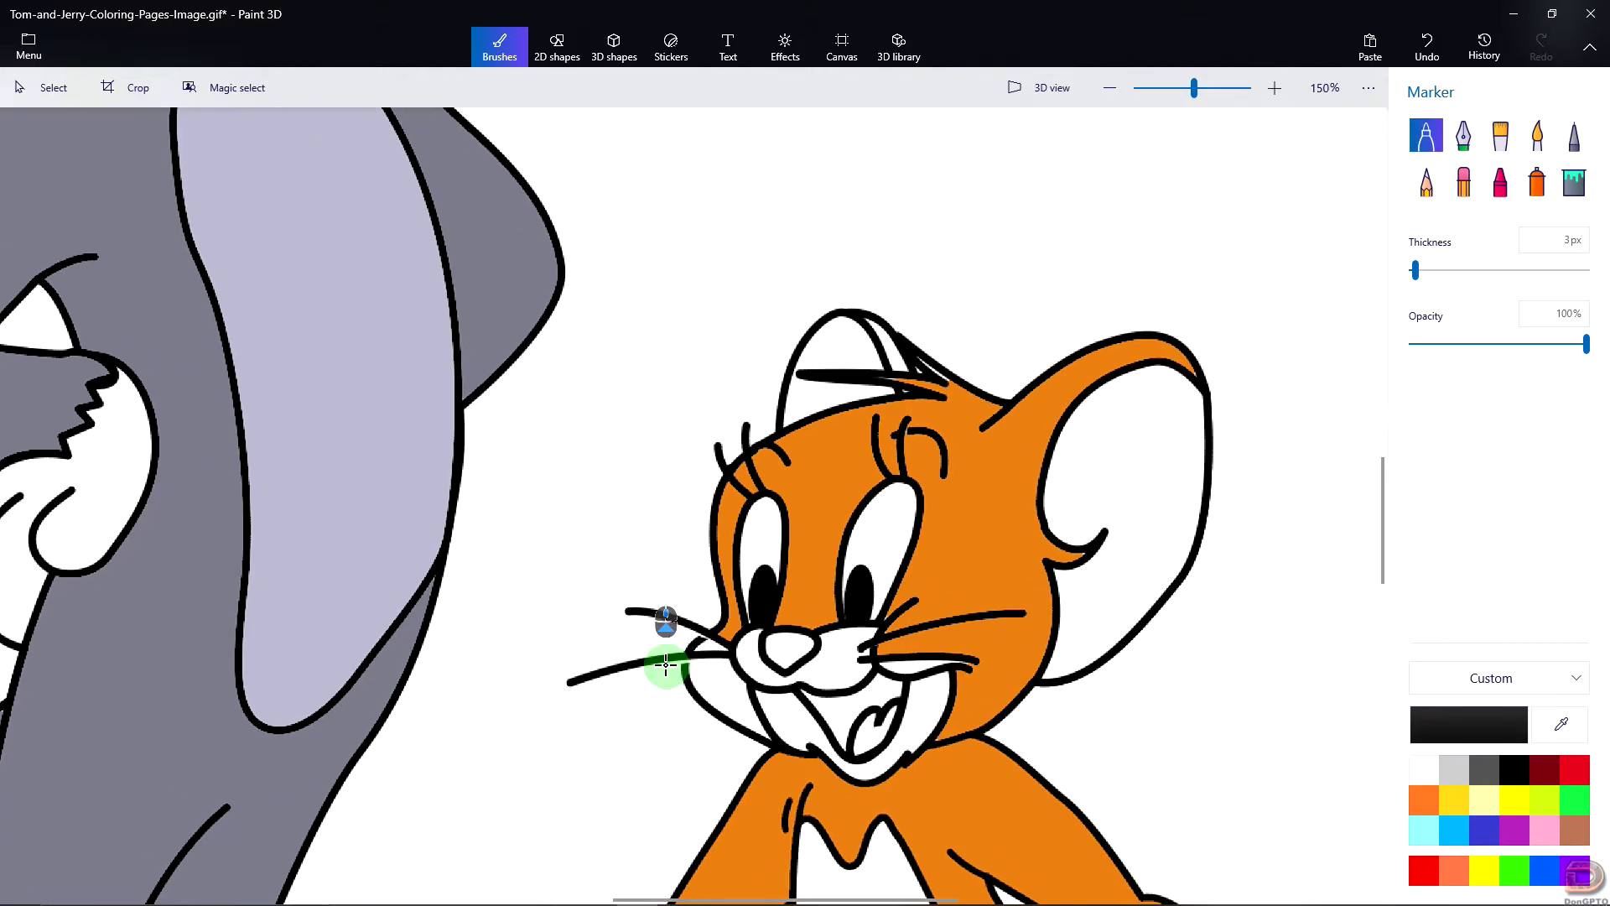
scroll(695, 654, up, 2)
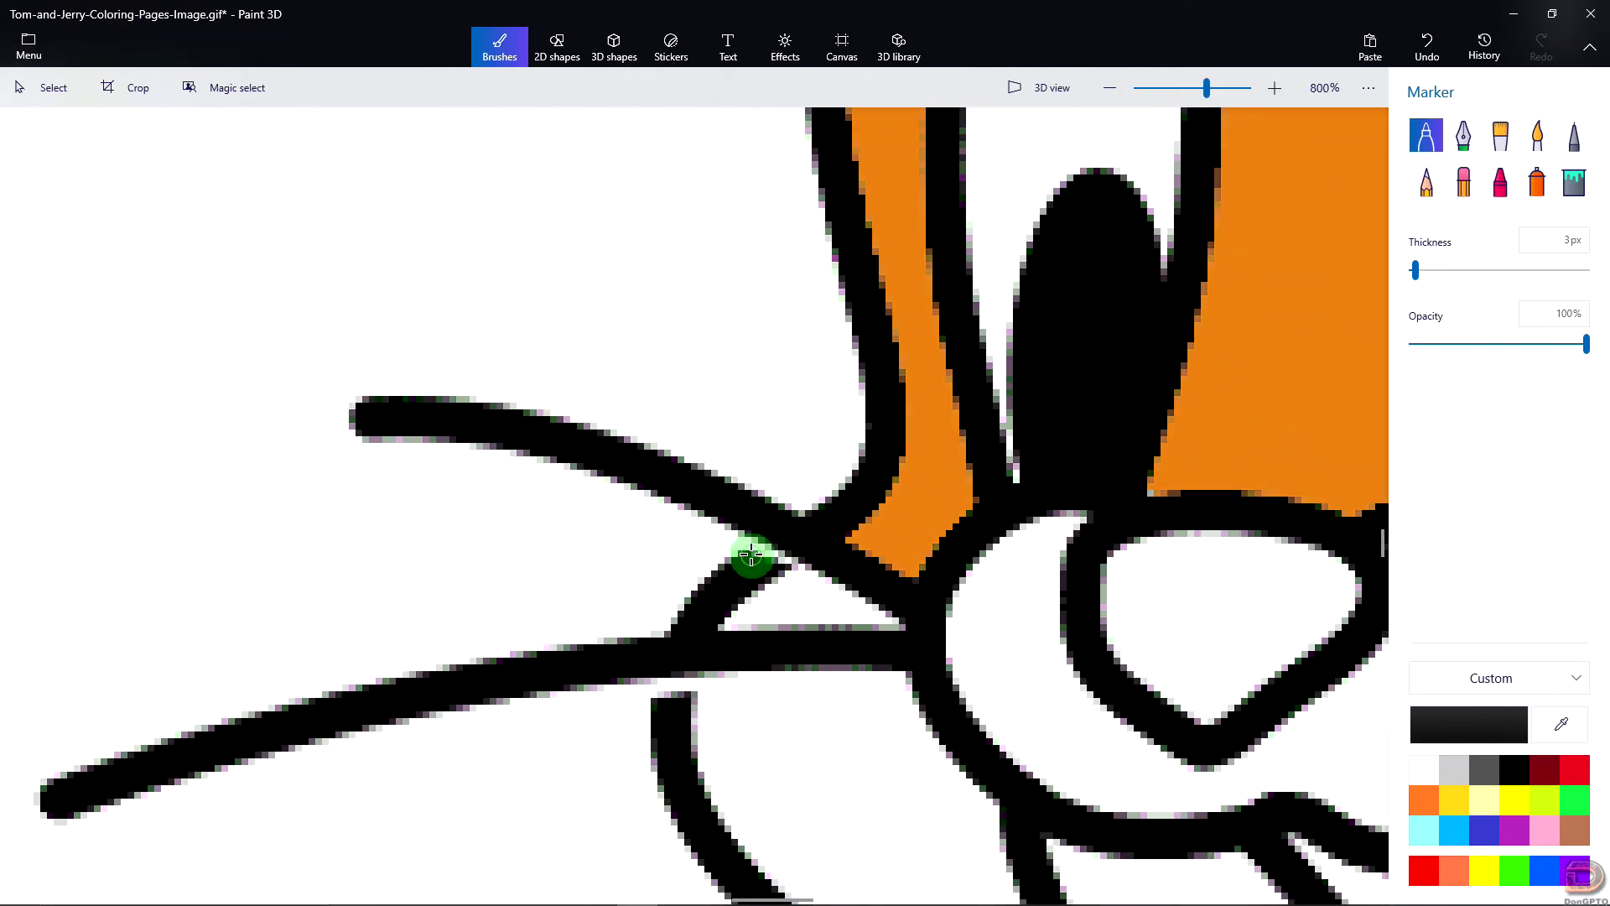
mouse_move(746, 557)
mouse_down()
mouse_move(783, 537)
mouse_move(763, 567)
mouse_move(803, 547)
mouse_move(665, 707)
mouse_move(668, 655)
mouse_move(688, 698)
mouse_move(689, 652)
mouse_move(661, 693)
mouse_up()
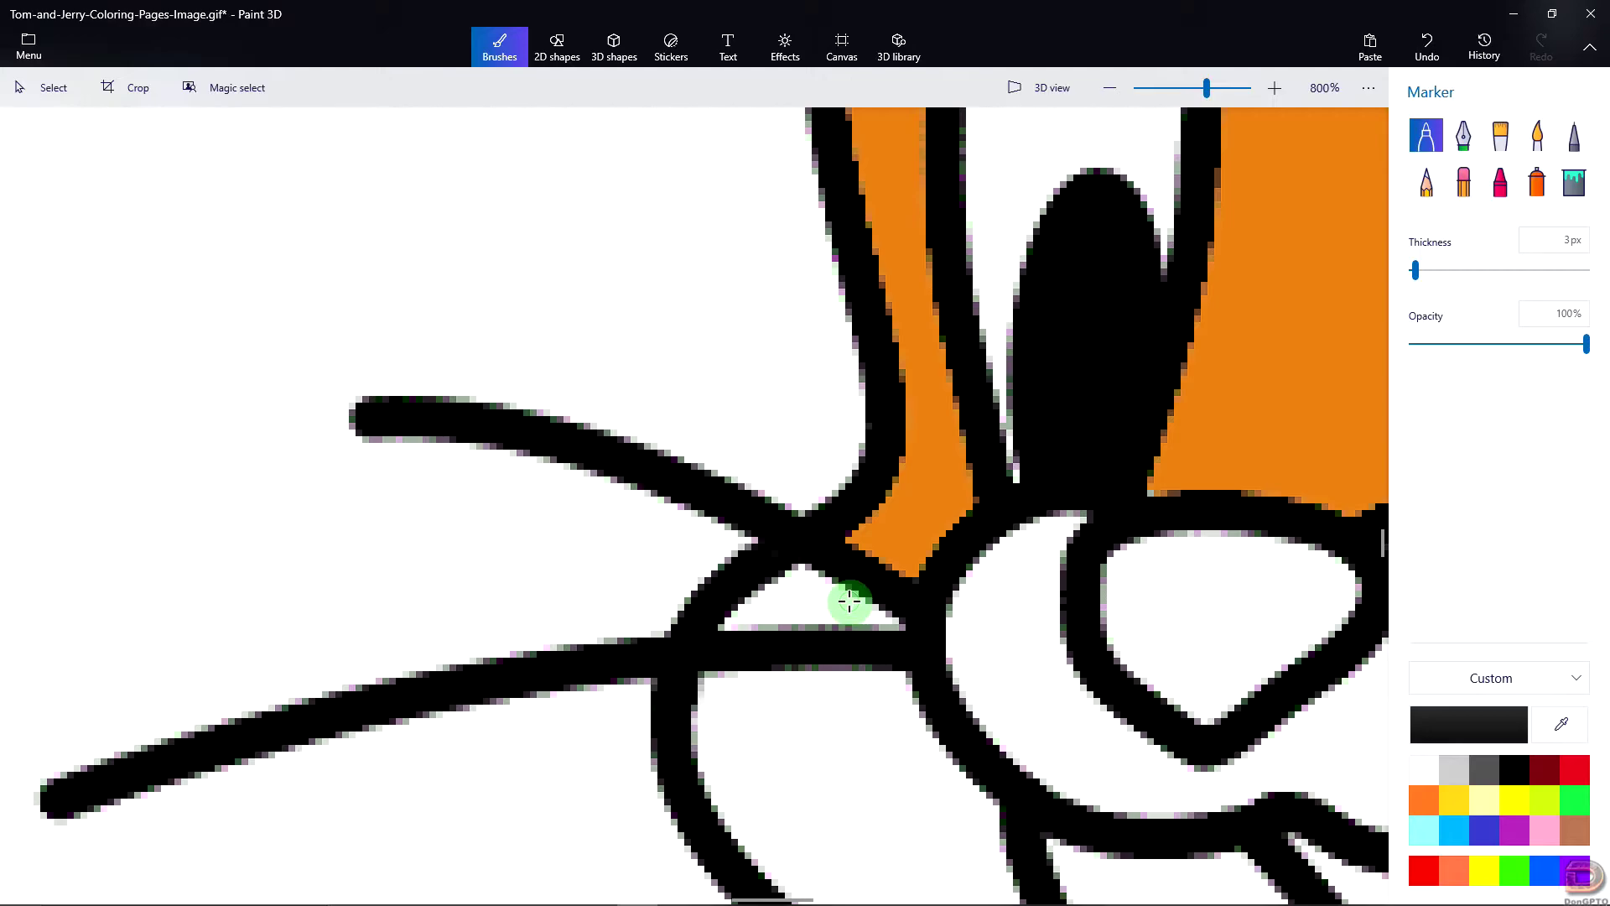
Step: Sample the dark orange from Jerry's body and fill his cheek nearer Tom with it
click(1323, 87)
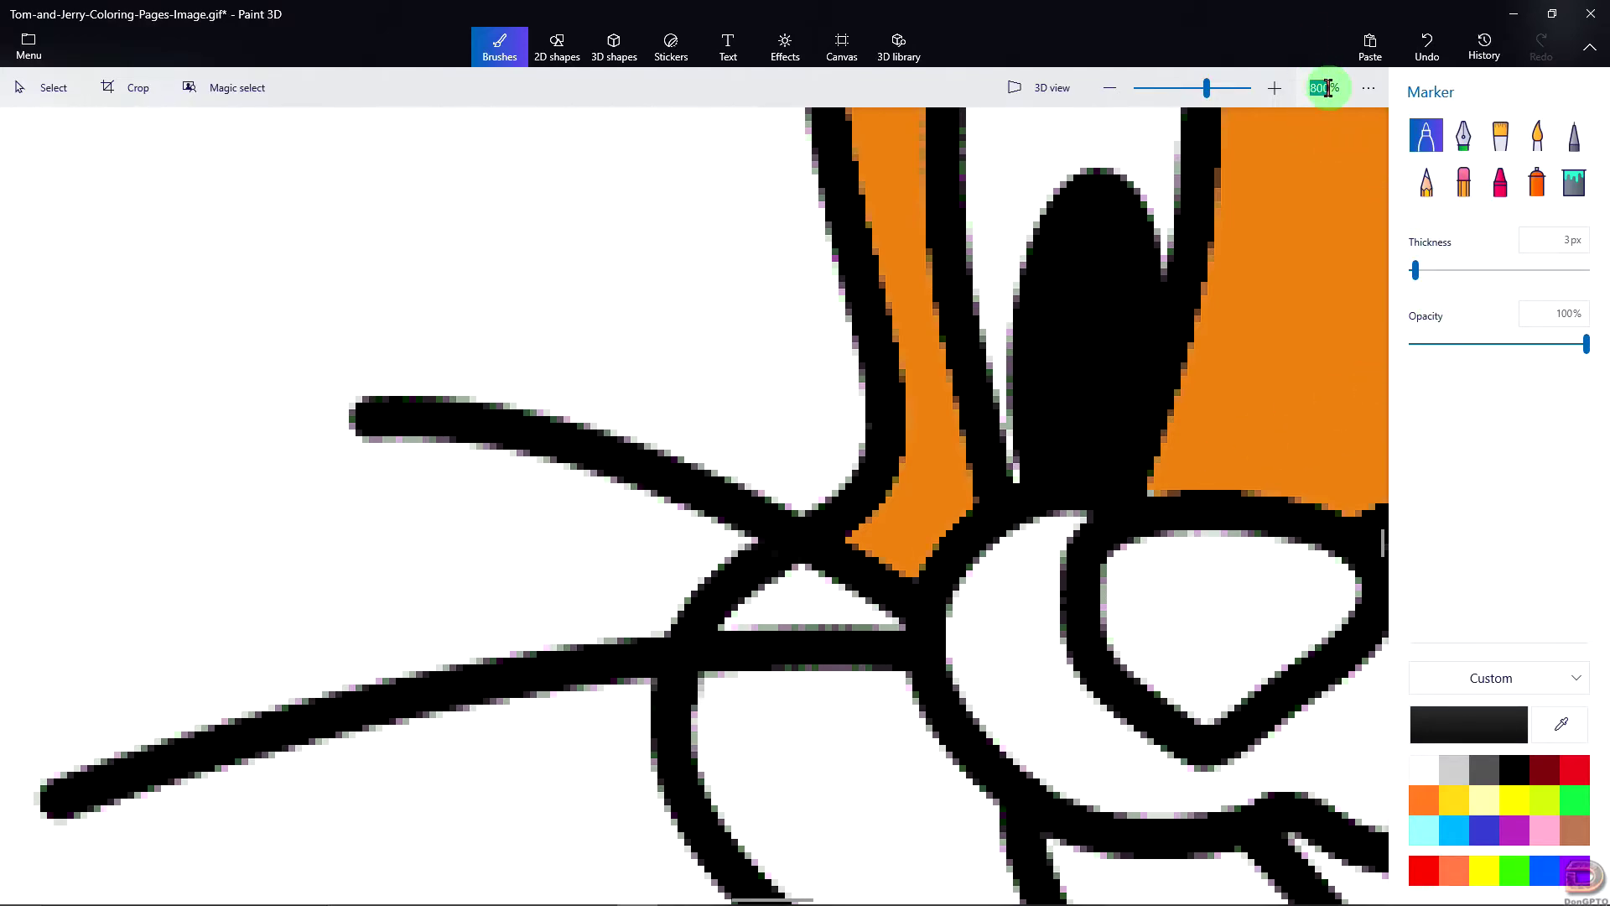
text(60)
key(Return)
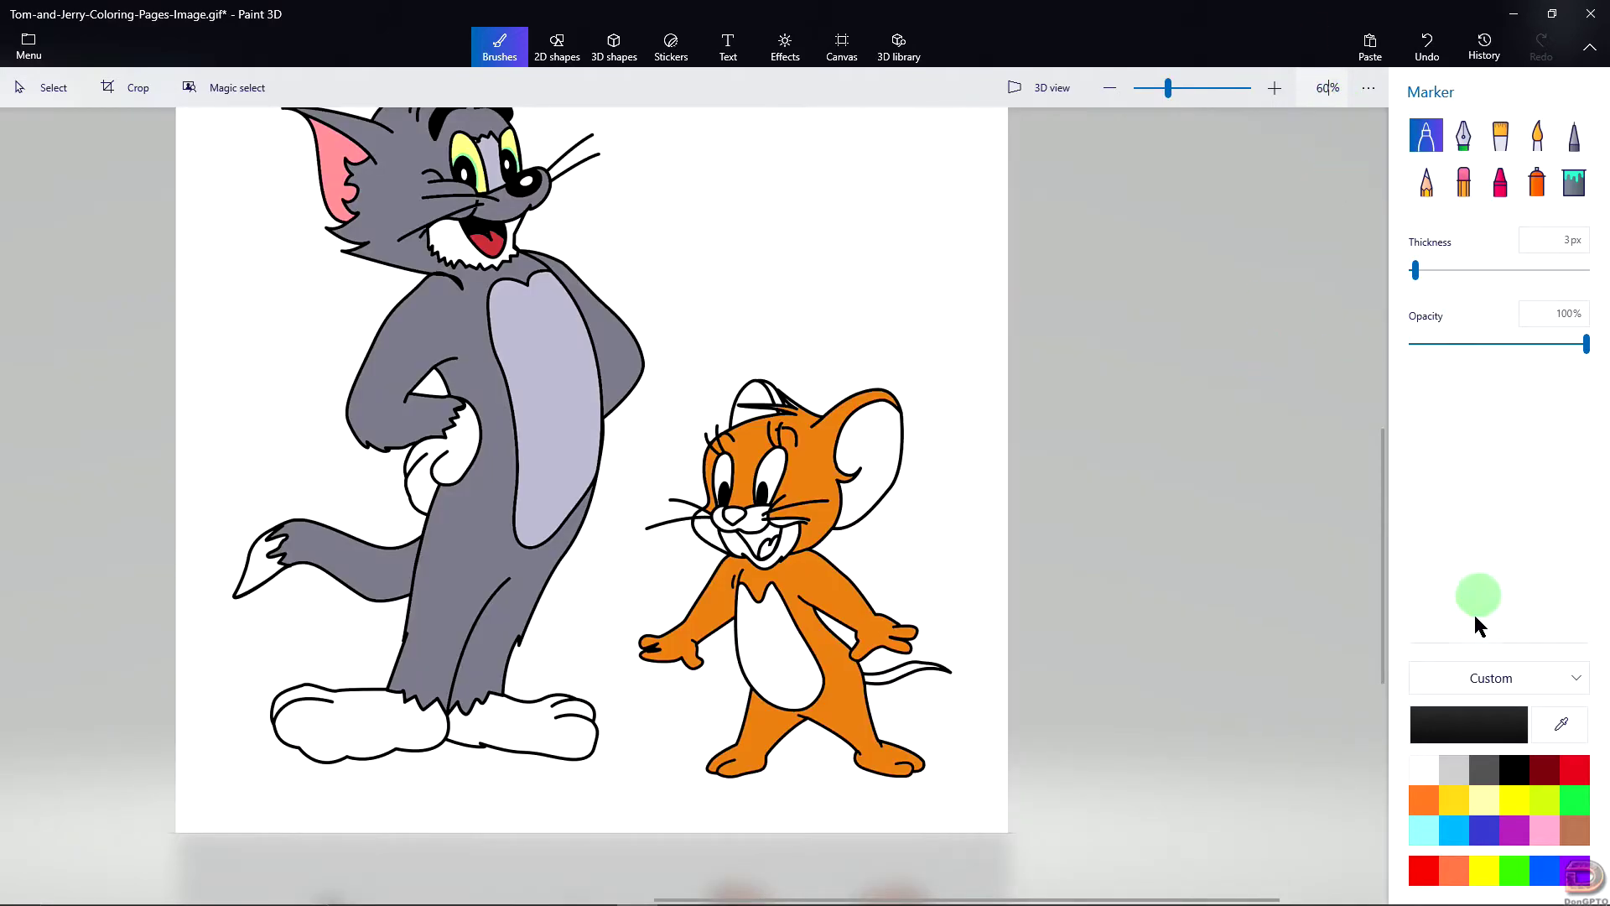
click(1561, 723)
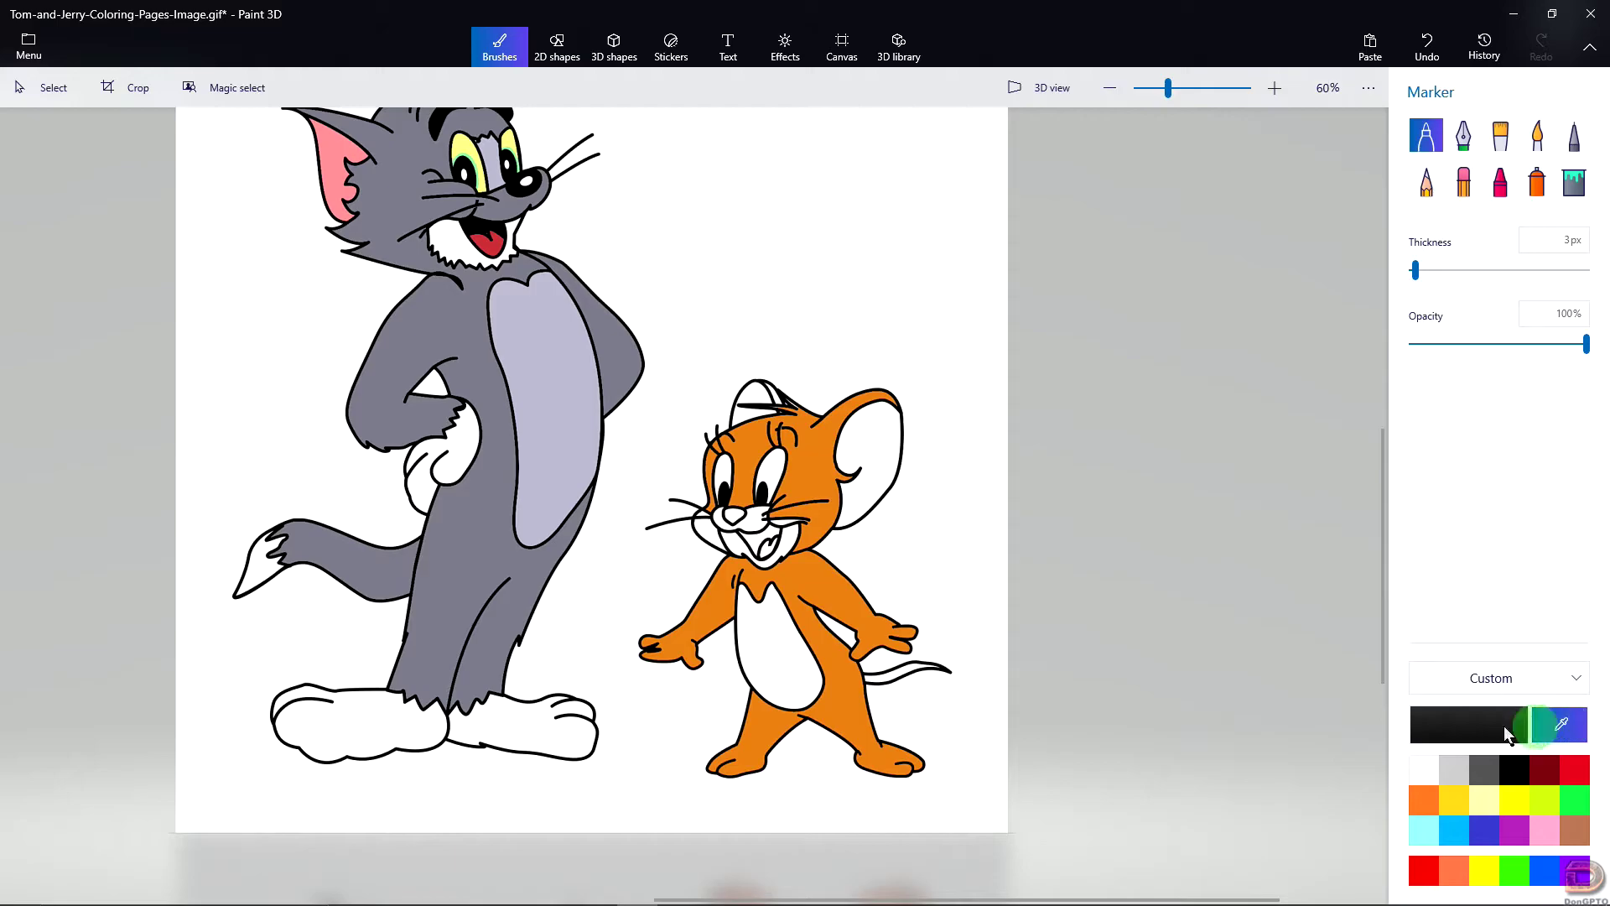
click(787, 570)
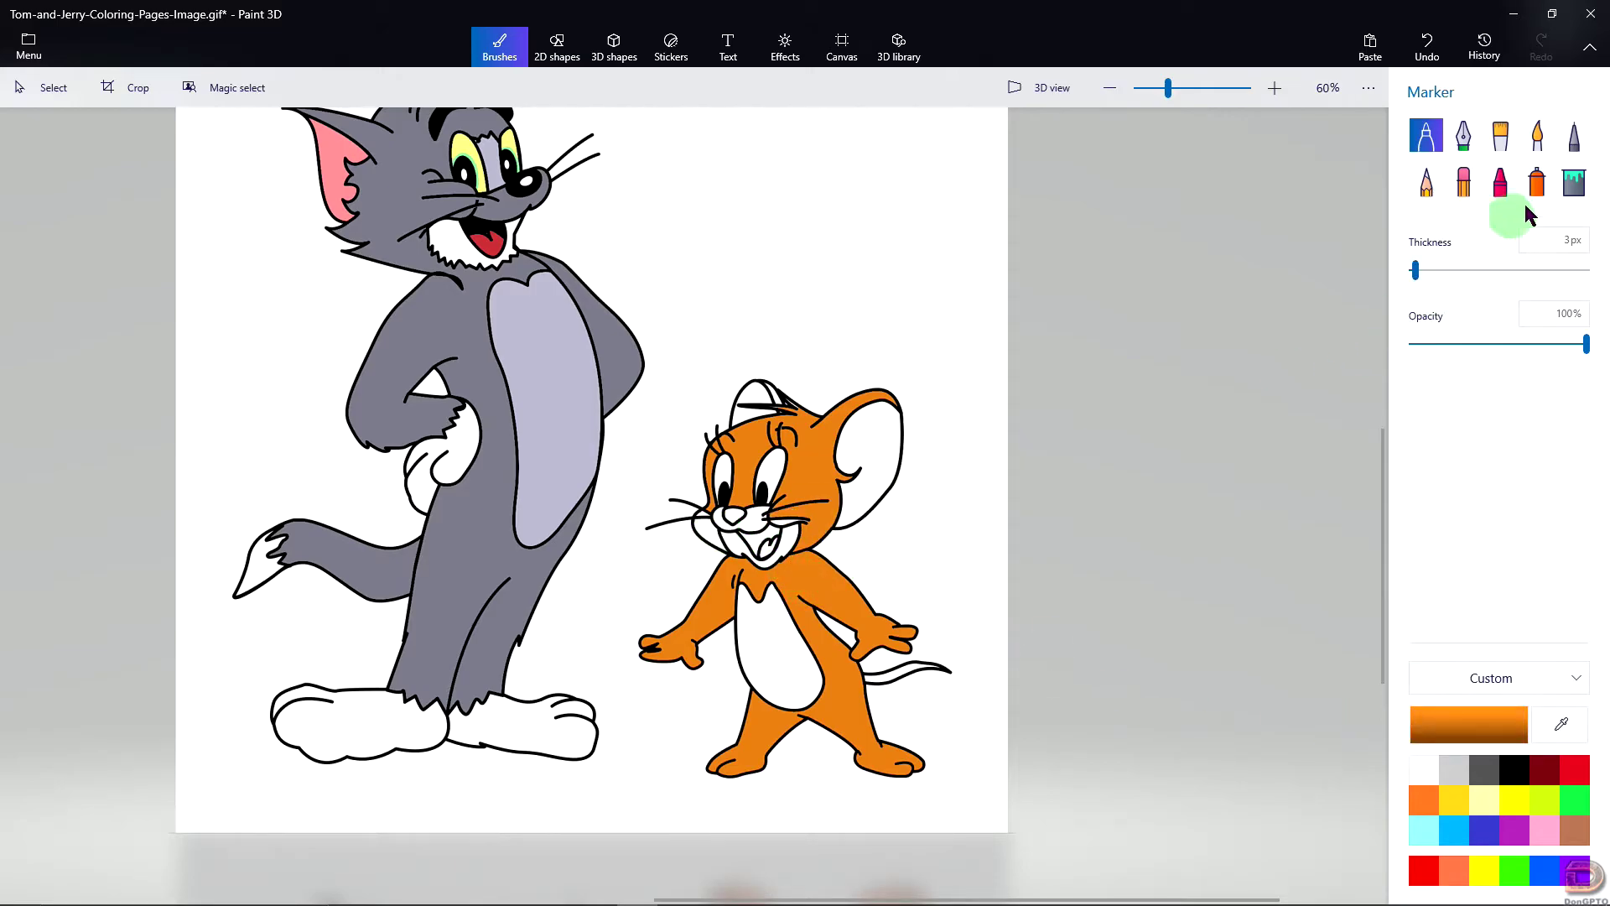
click(1574, 182)
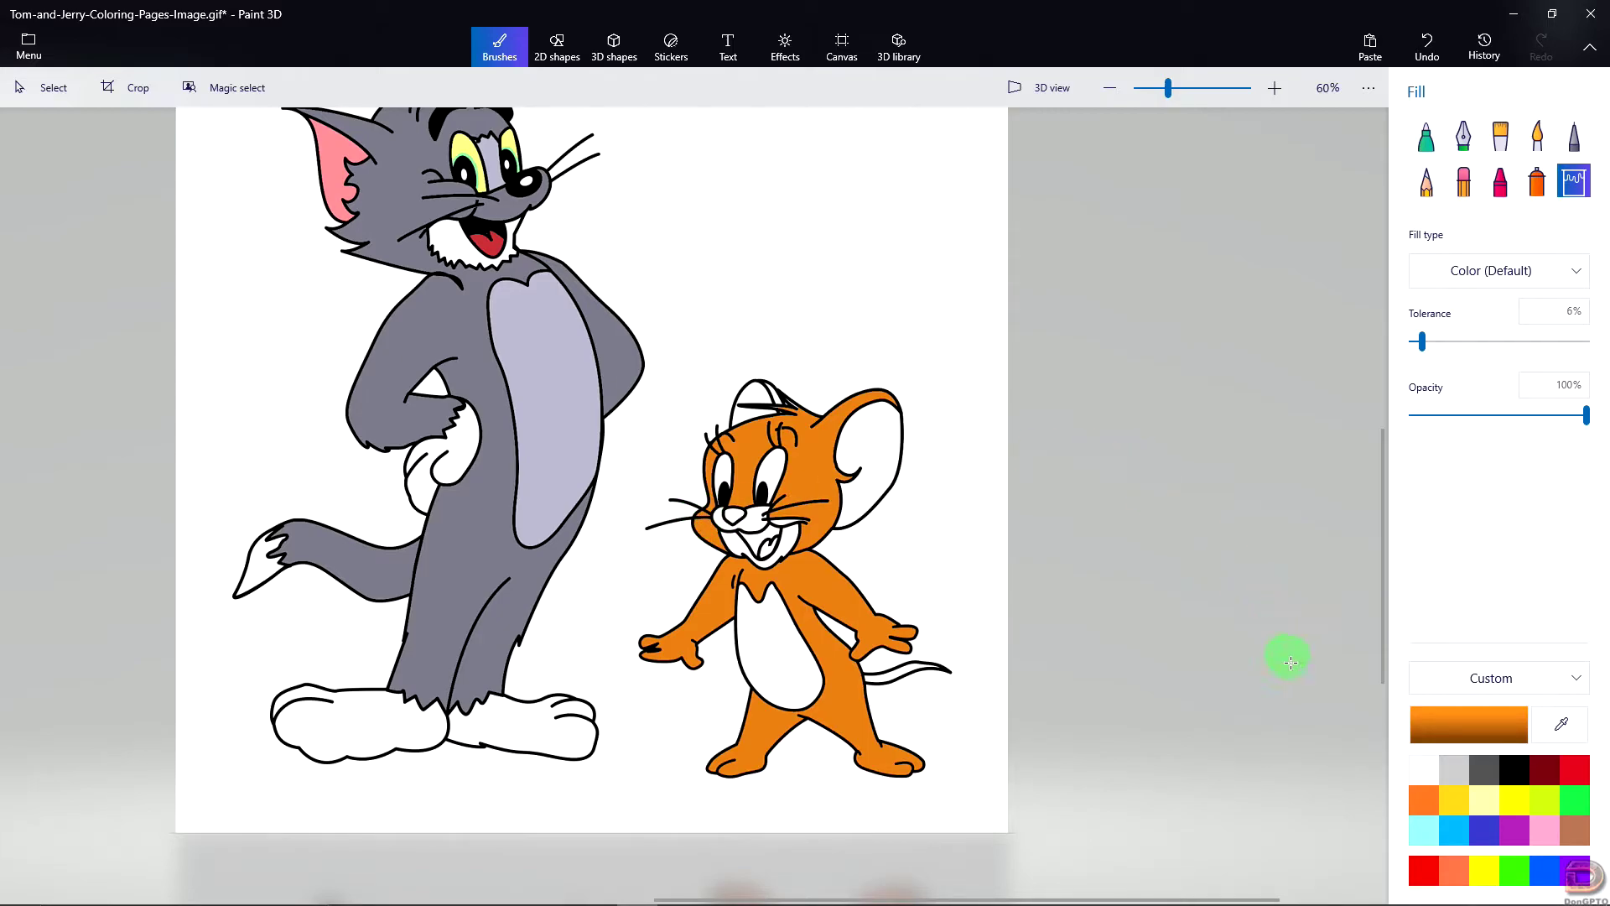
Step: Change the custom fill color to pale yellow f2da85 and fill Jerry's belly, muzzle and chin
click(1438, 723)
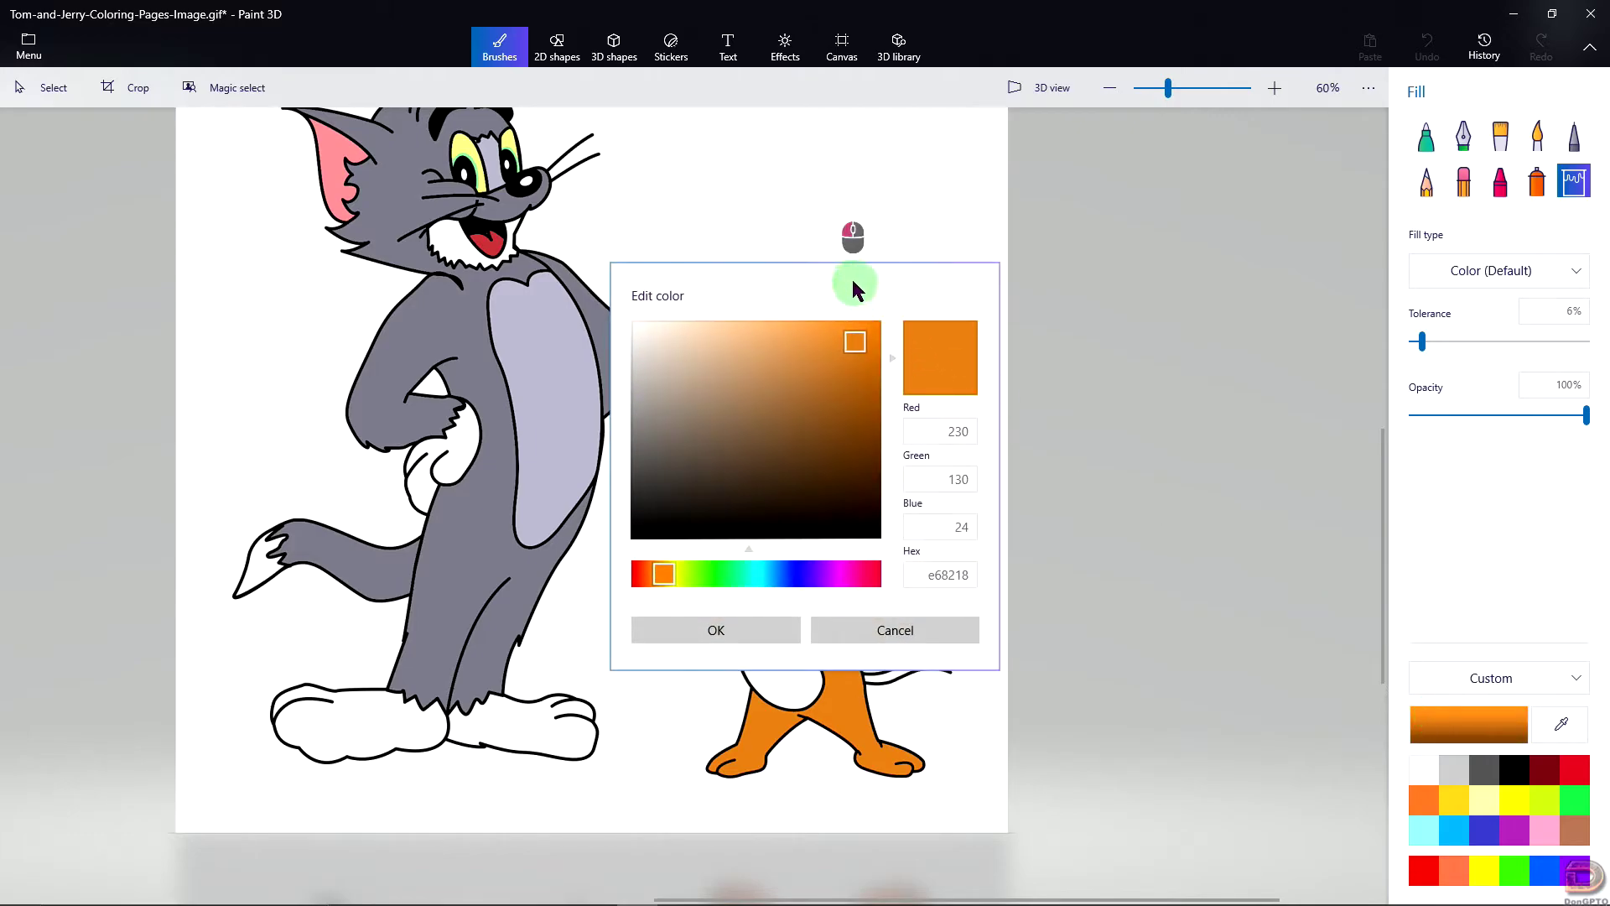
drag(852, 279, 1251, 183)
drag(1064, 478, 1074, 484)
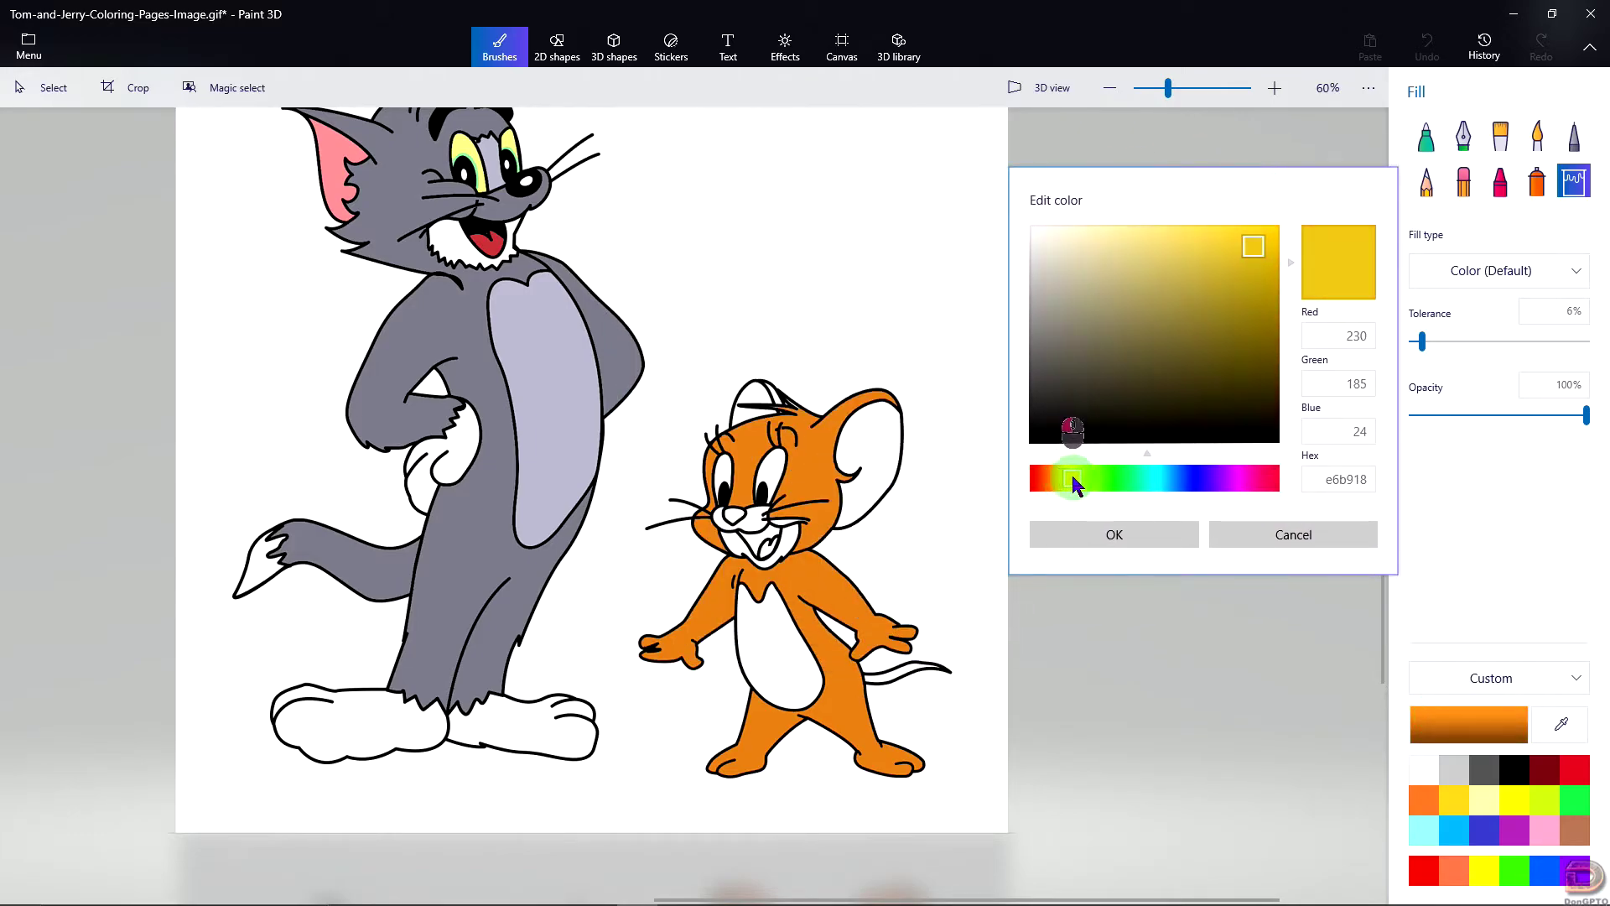
drag(1250, 249, 1145, 241)
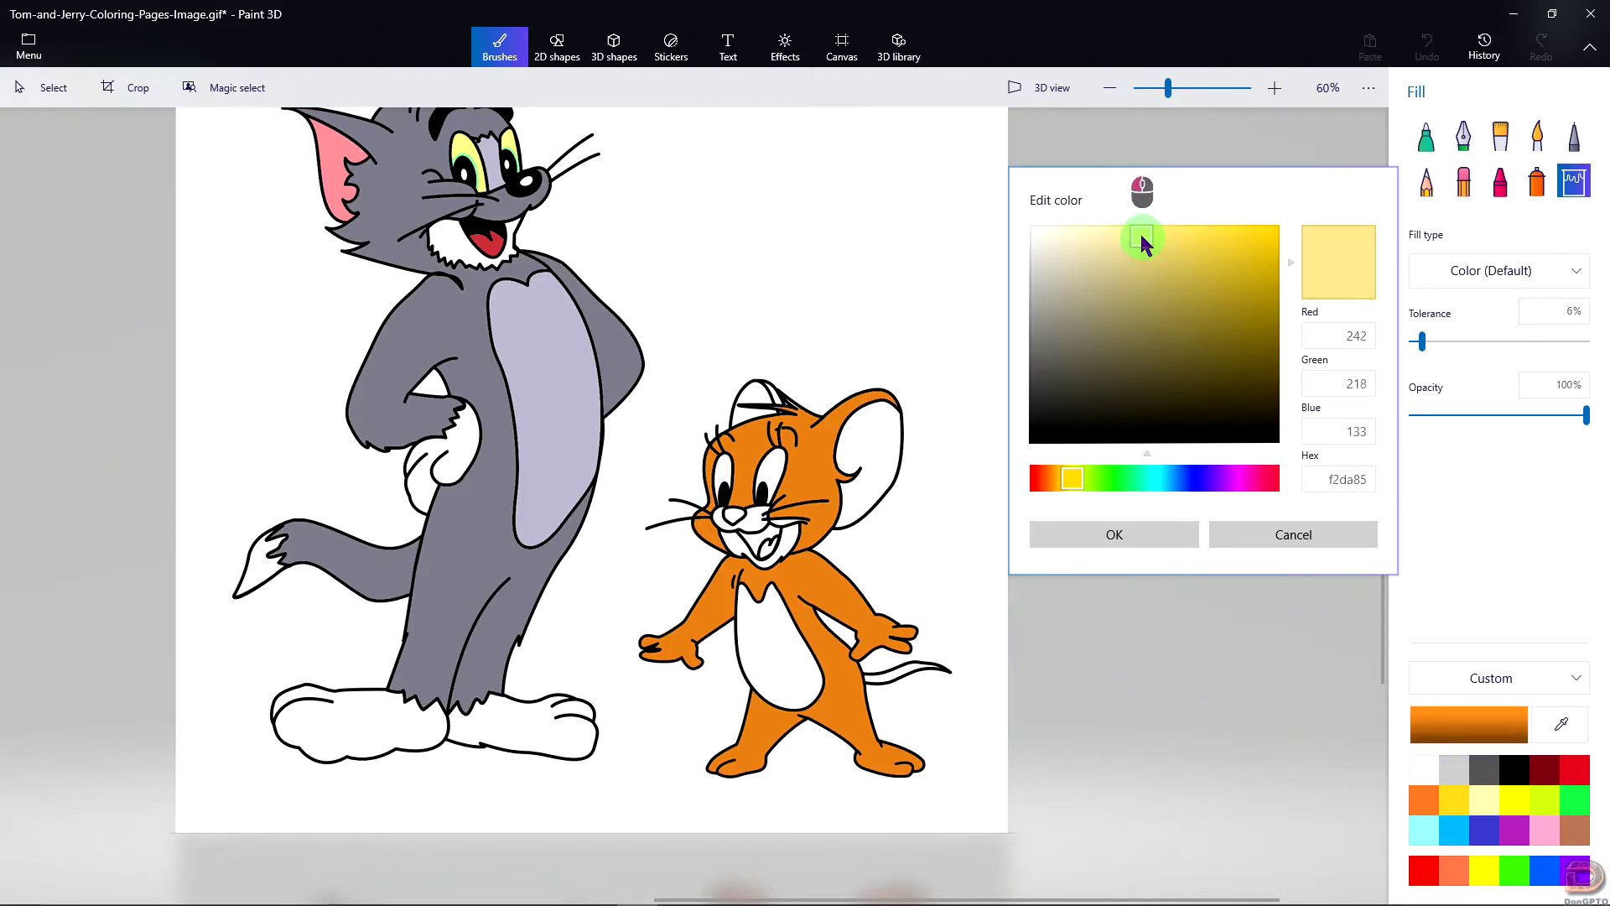
click(1116, 533)
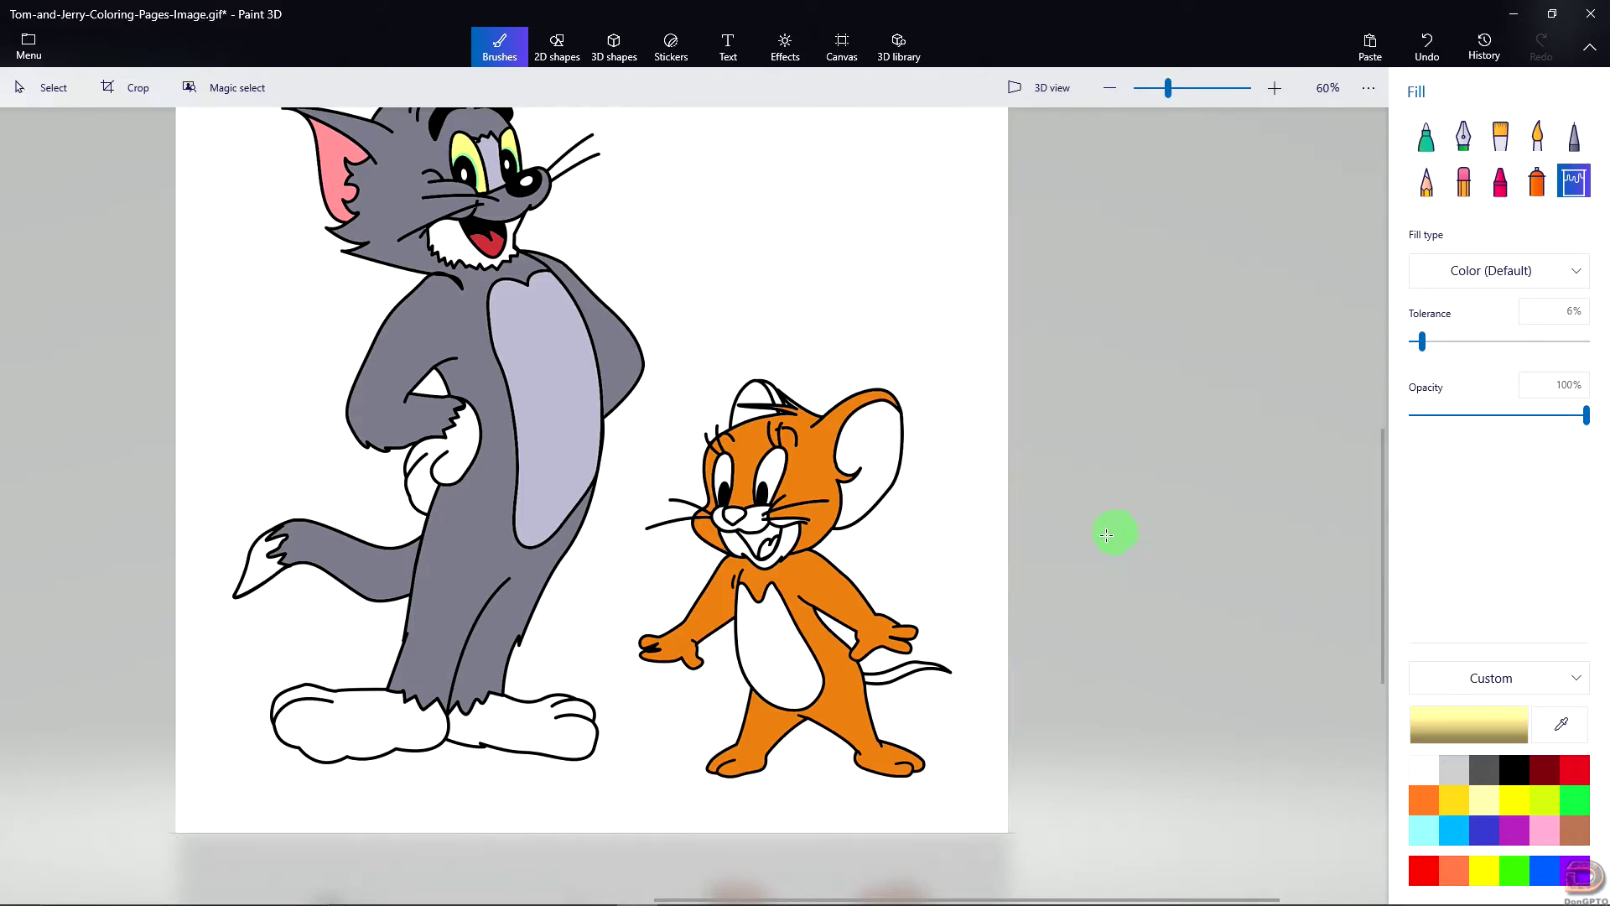
click(773, 641)
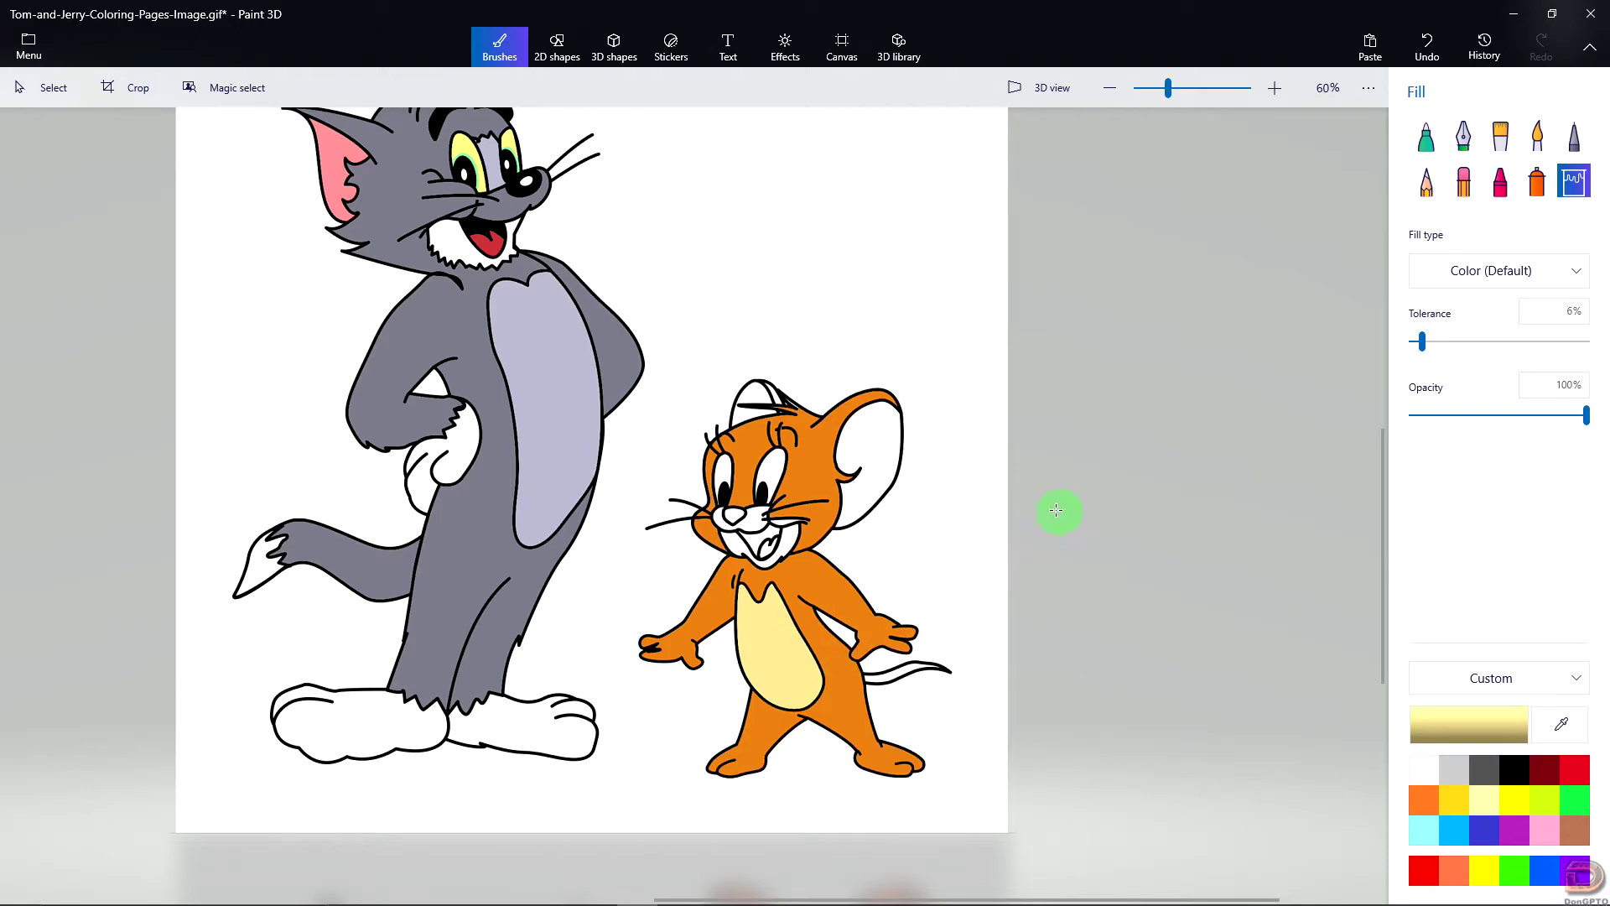
click(741, 516)
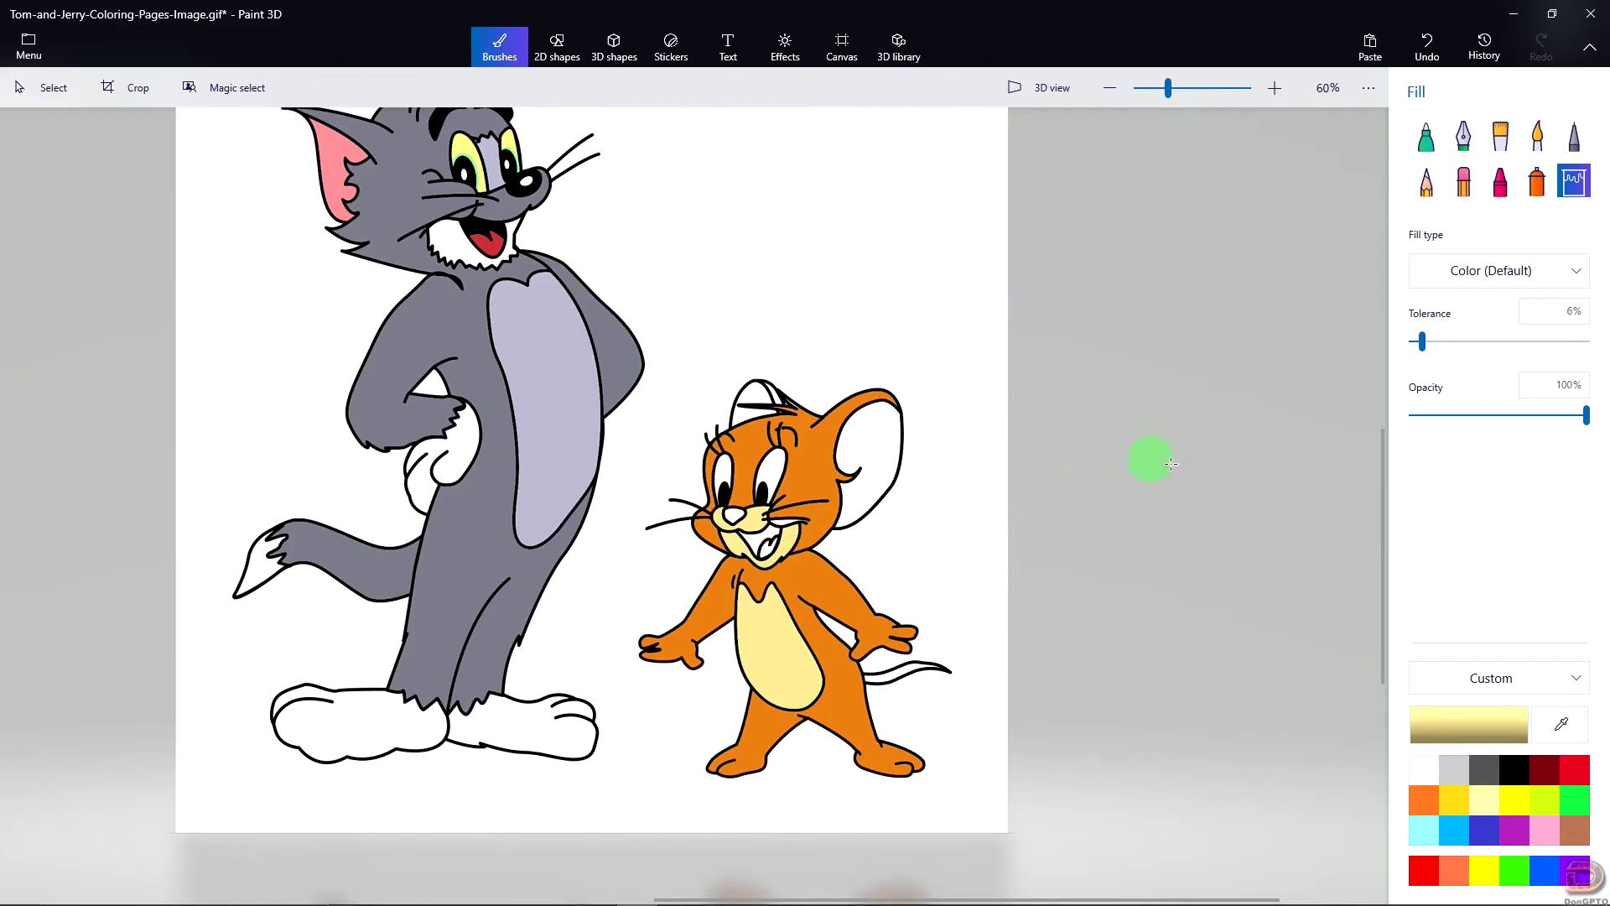
Step: Change the custom fill color to pink f28c8c and fill Jerry's tongue
click(1499, 721)
drag(808, 285, 1296, 181)
drag(1159, 471, 1132, 471)
click(1241, 285)
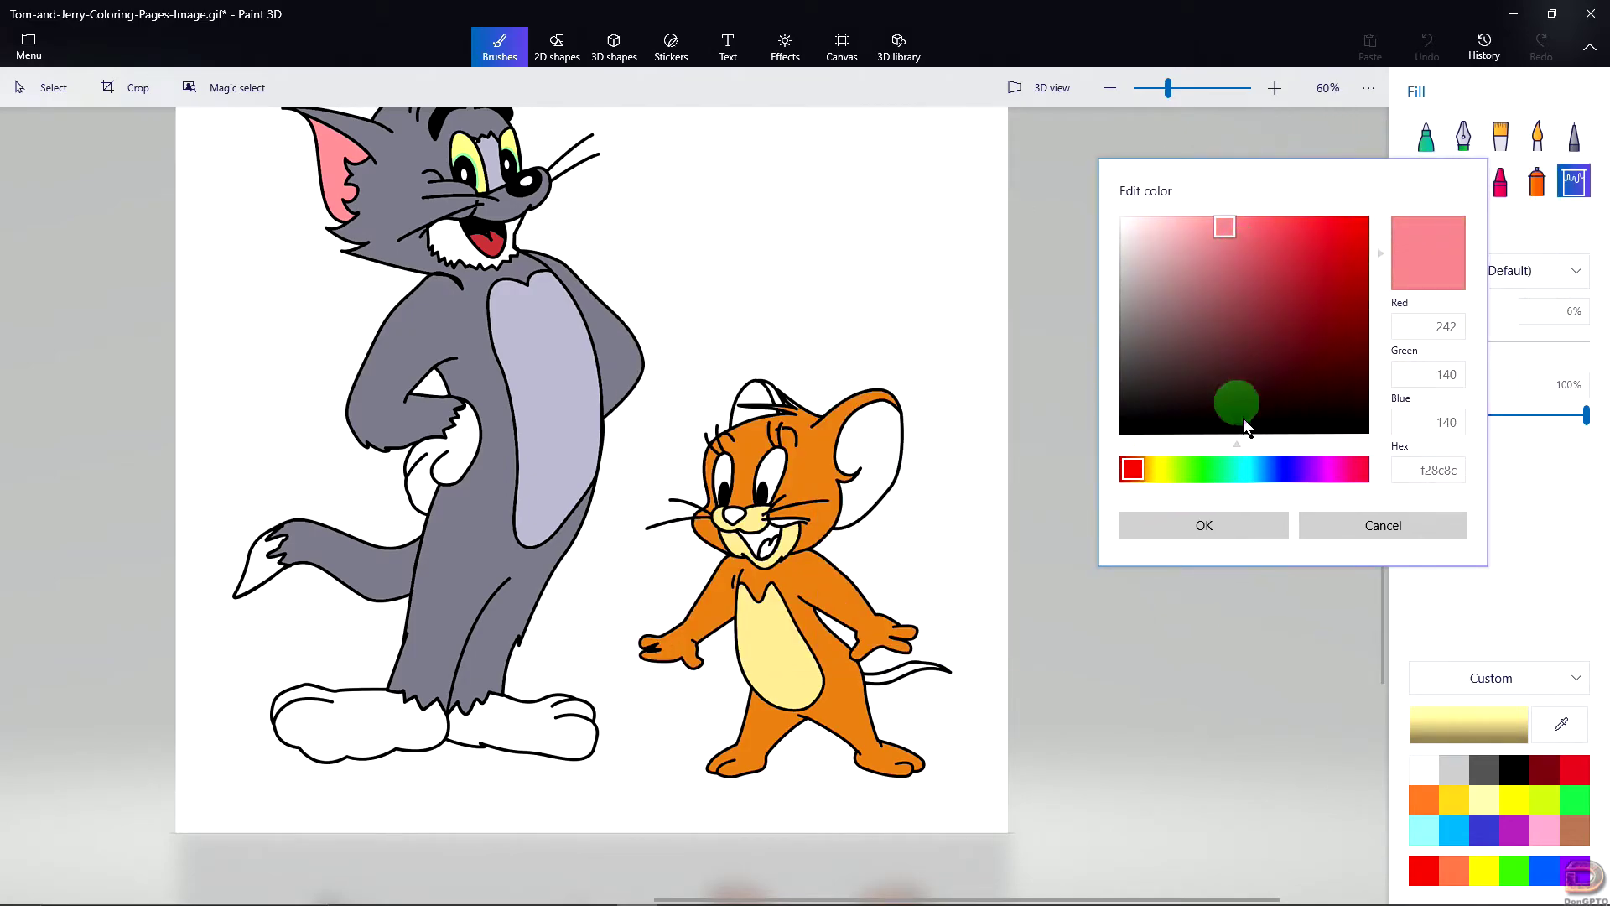
click(1203, 526)
click(765, 550)
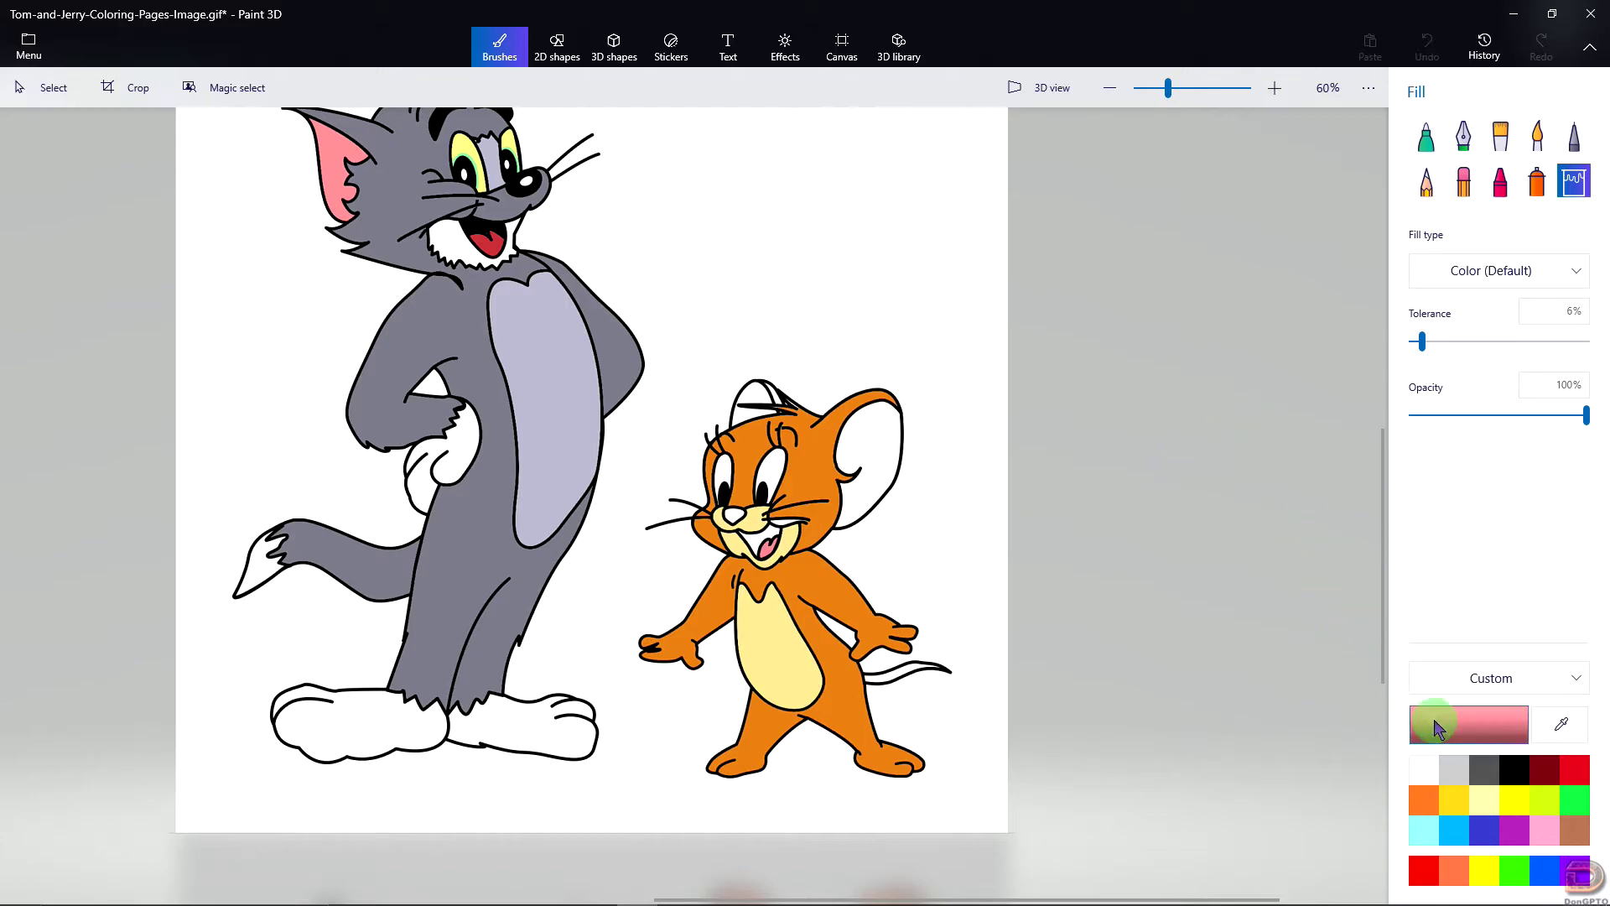
Step: Change the custom fill color to light pink e8b0b0 and fill the insides of both of Jerry's ears
click(1437, 726)
drag(902, 289, 1225, 175)
drag(1059, 228, 1014, 233)
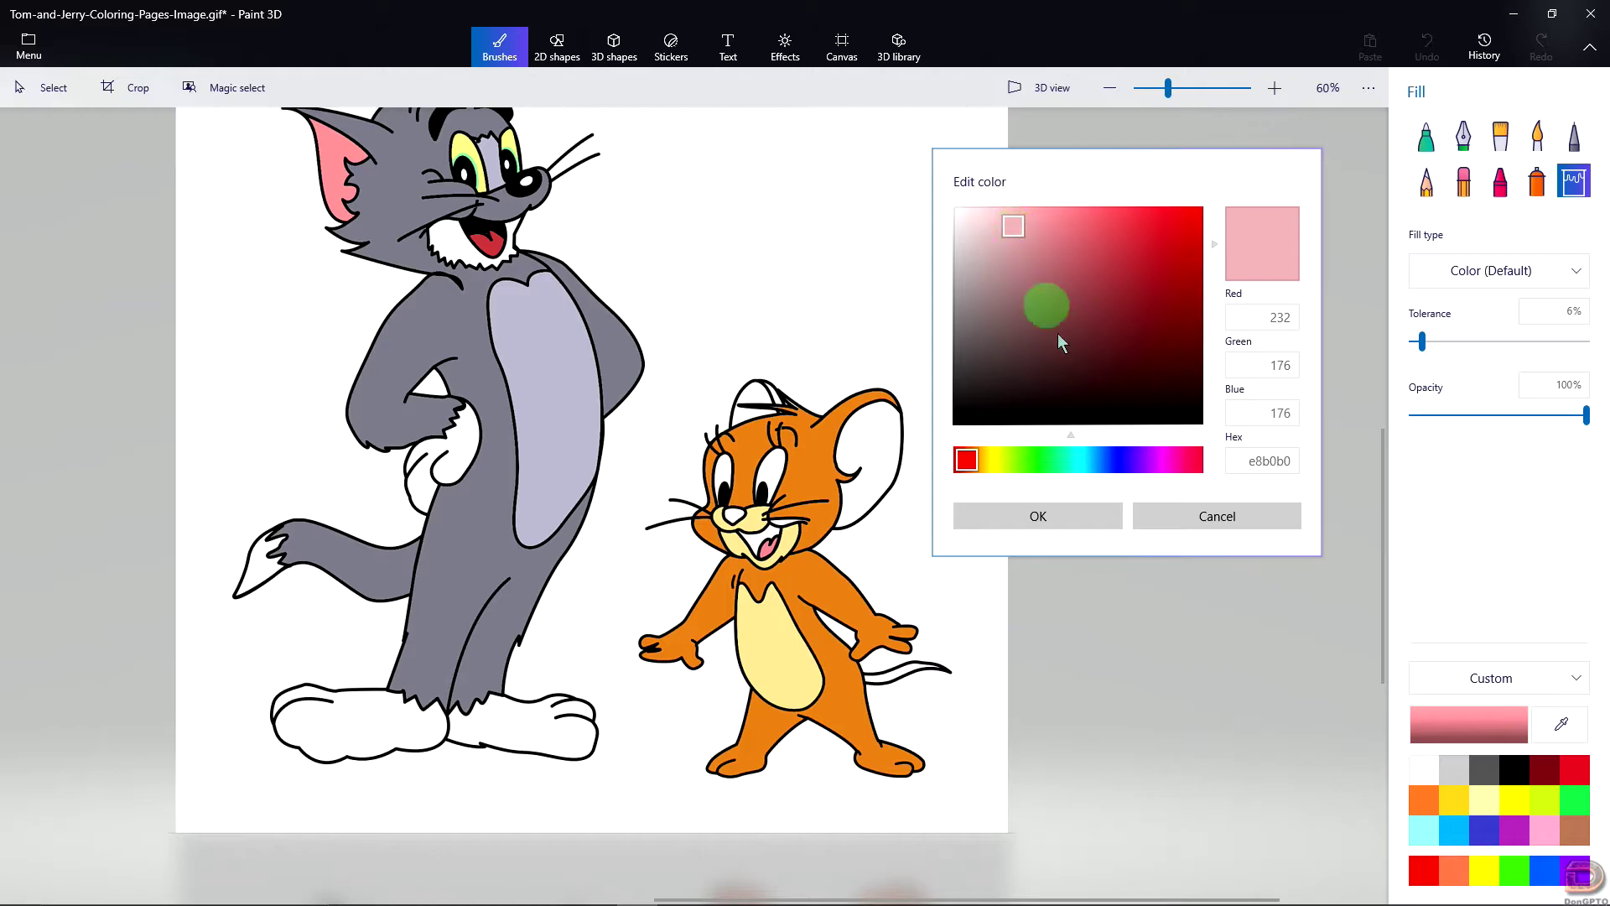
click(1063, 503)
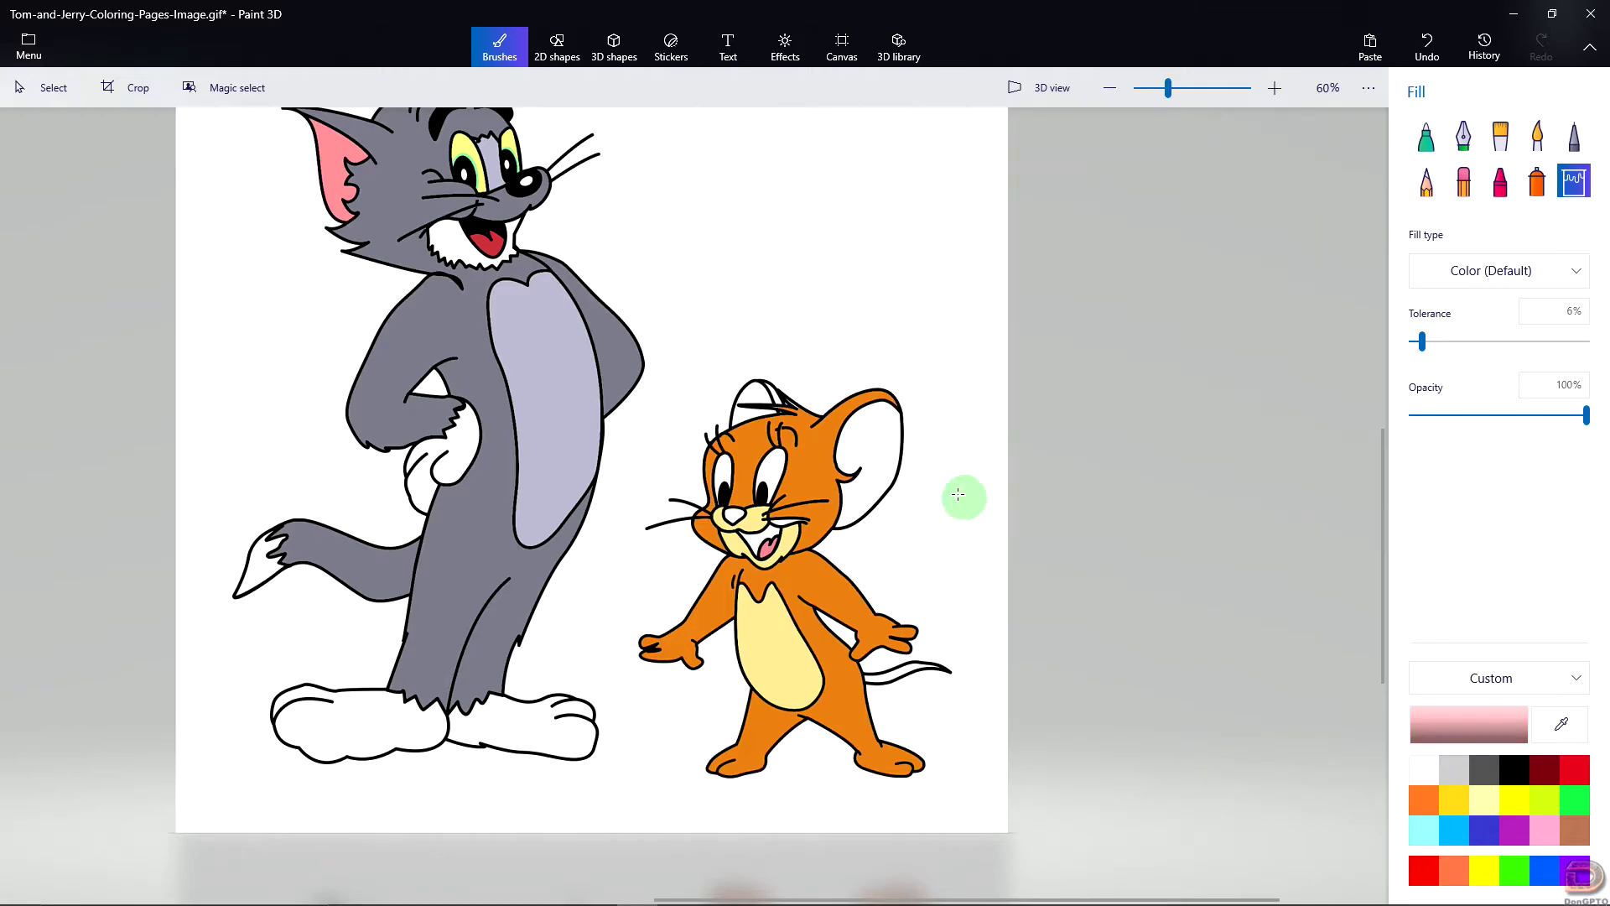
click(864, 438)
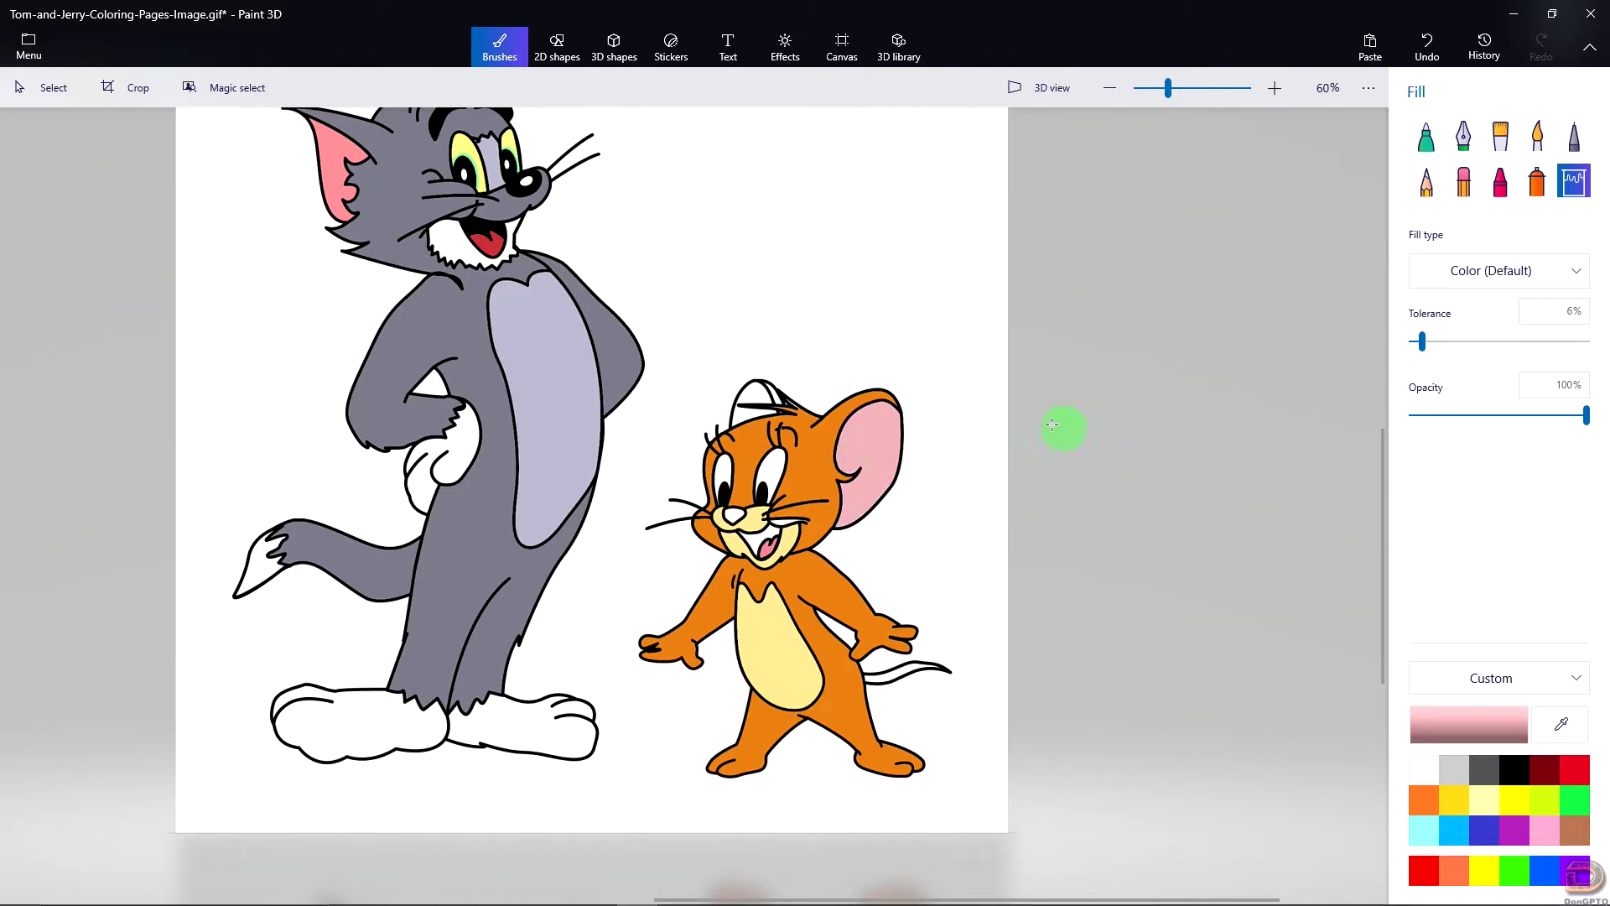
click(763, 392)
Step: Sample the orange from Jerry's head and fill his tail and the rim of his ear nearer Tom
click(1561, 723)
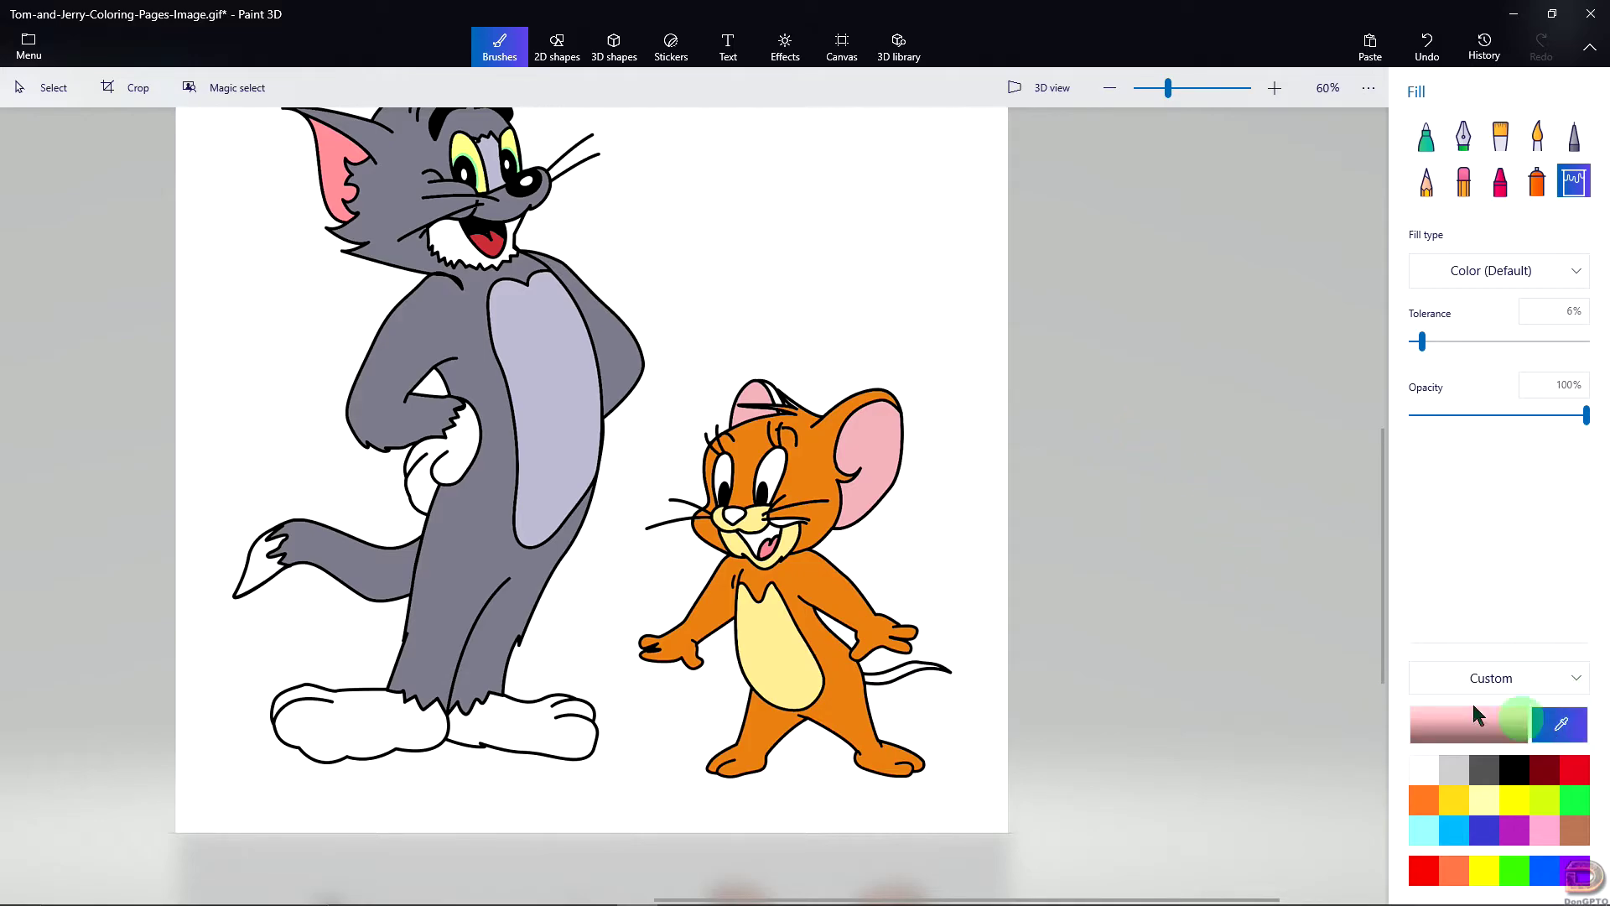
click(805, 483)
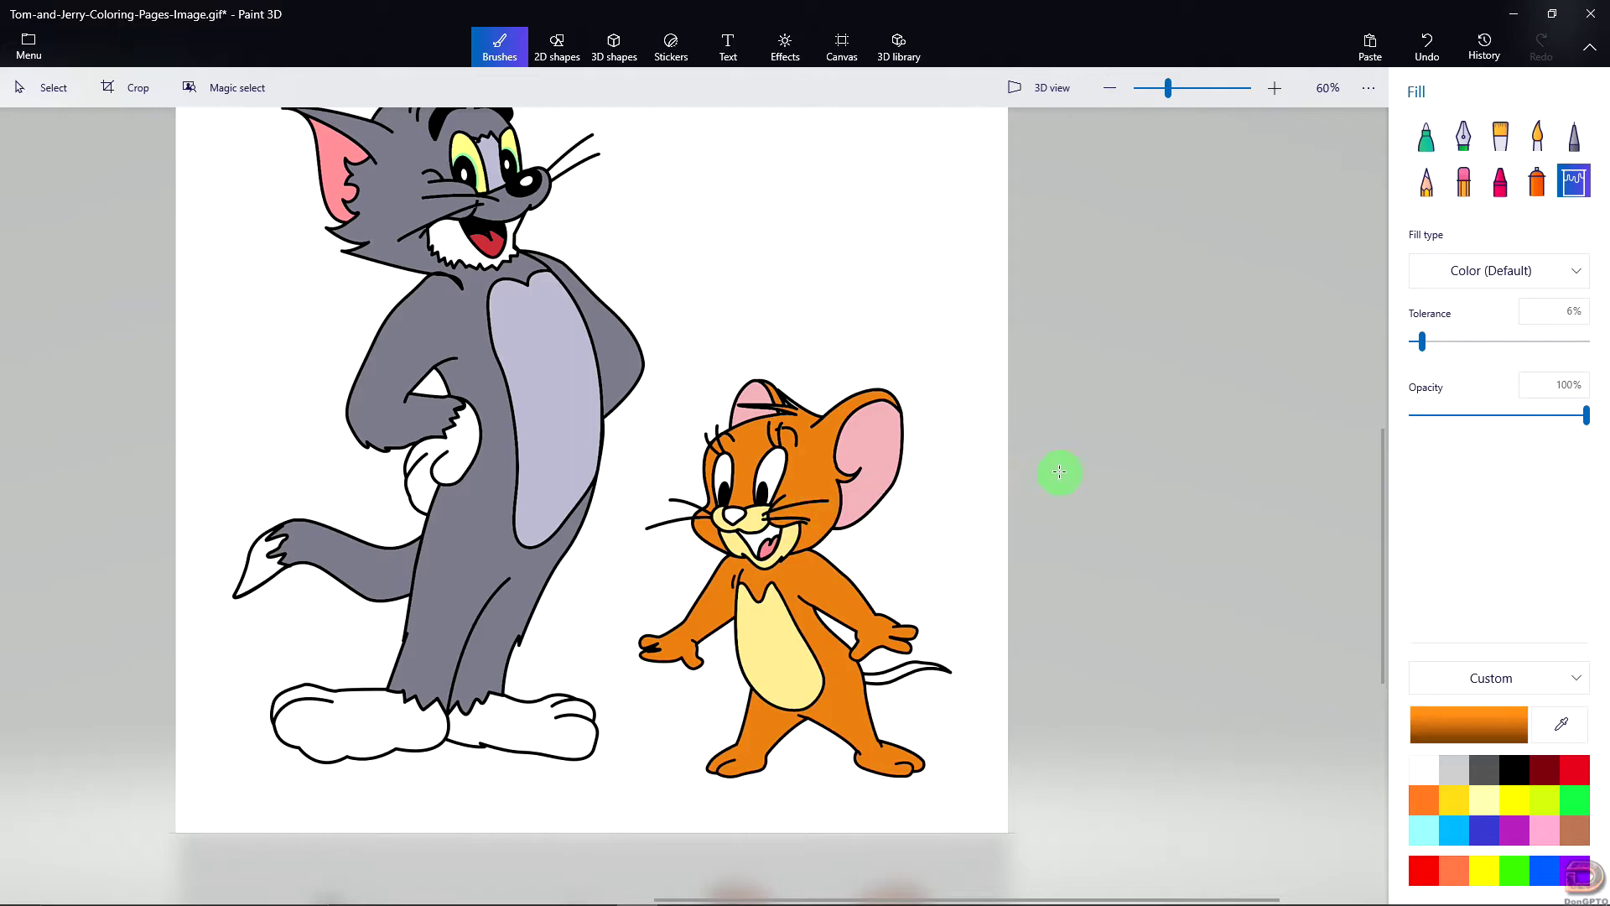
click(886, 677)
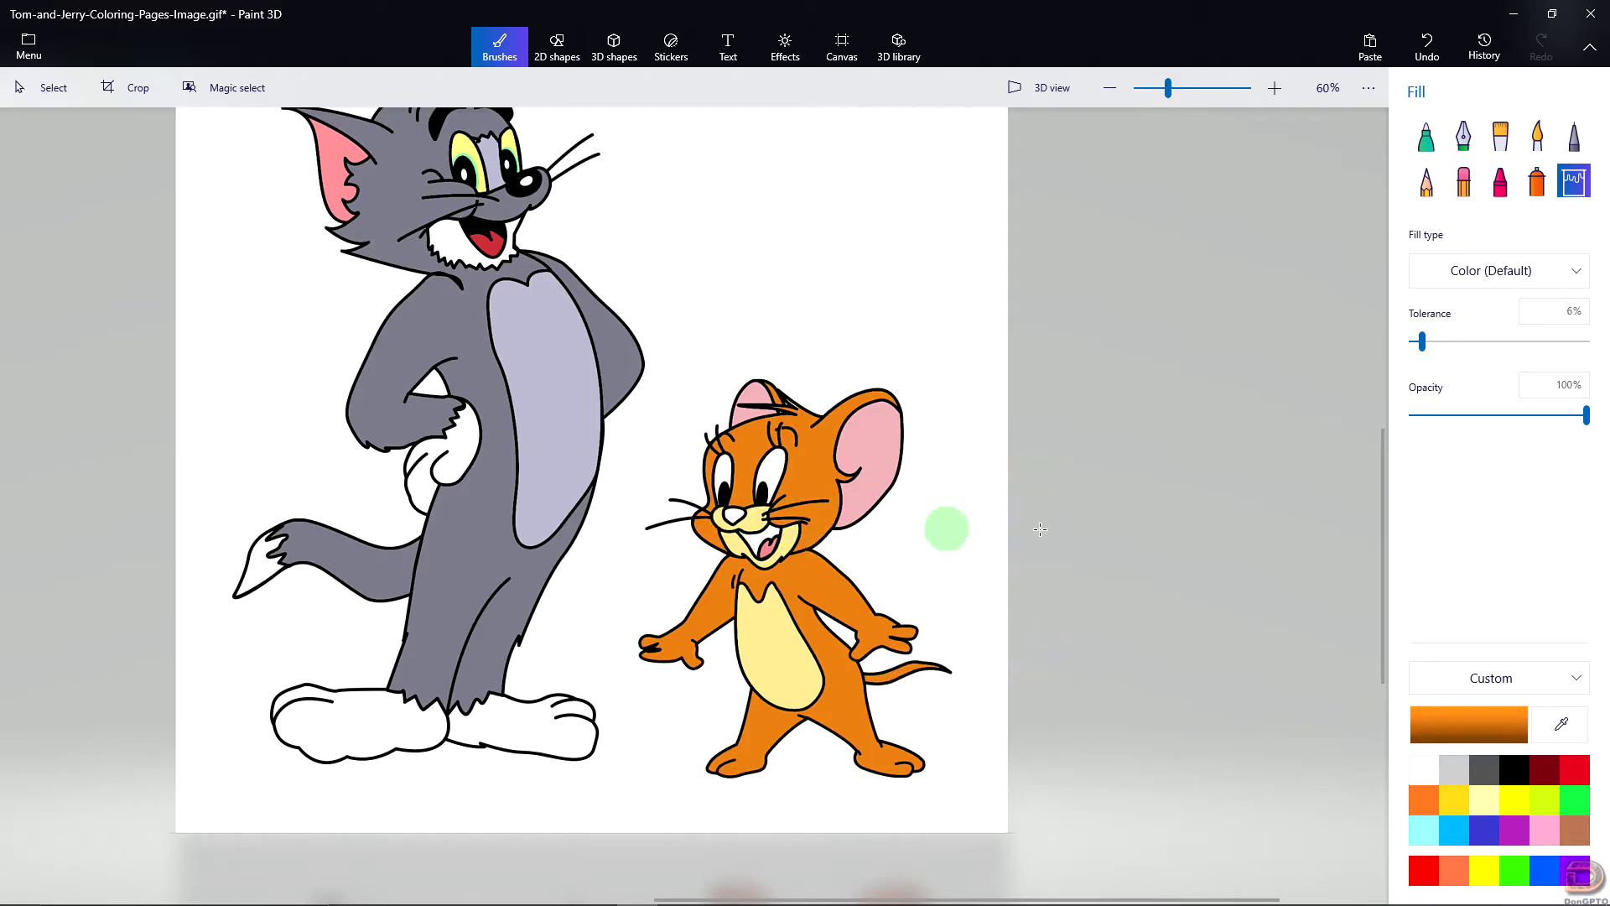
Step: Draw a curved line across the middle of Jerry's nose with the Marker in black at 3px thickness
scroll(830, 513, up, 4)
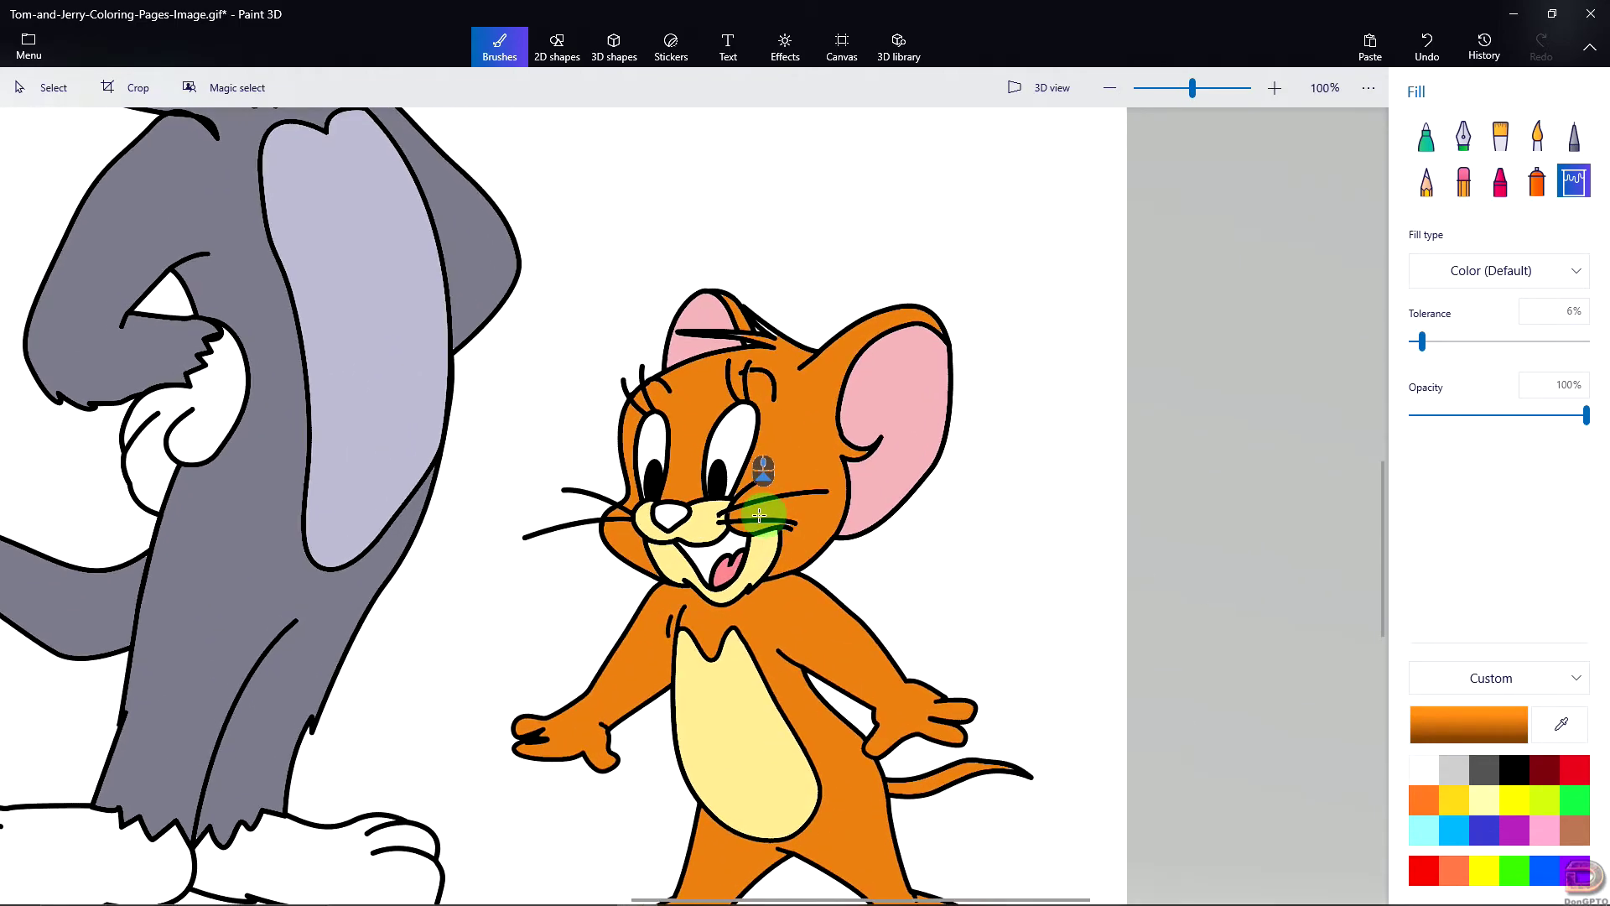
scroll(603, 516, up, 6)
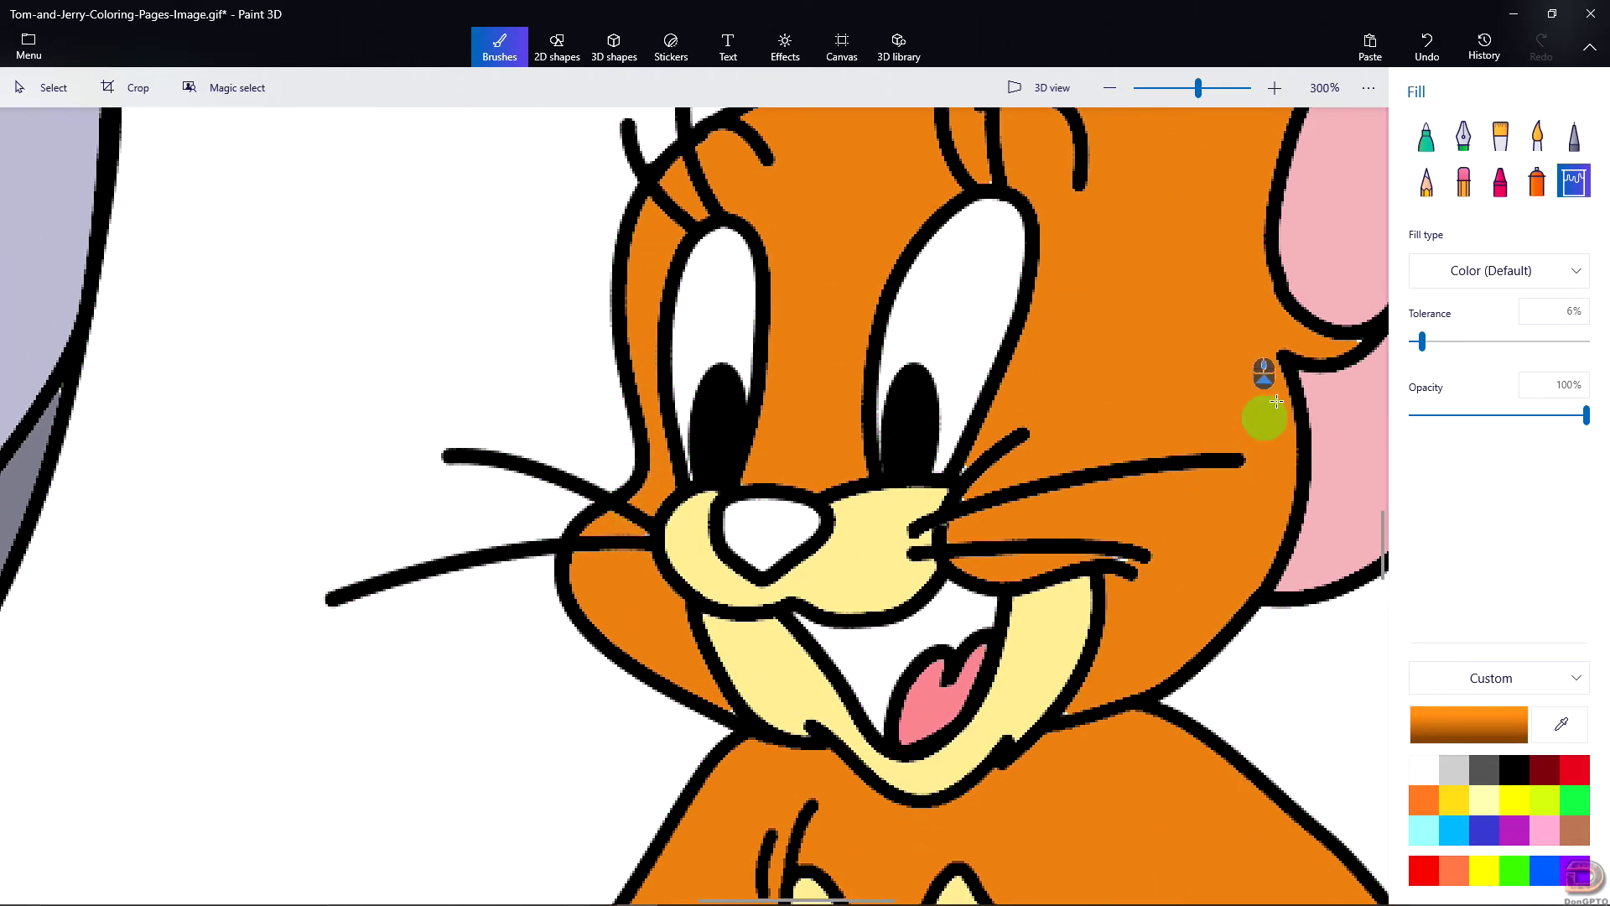
click(1425, 135)
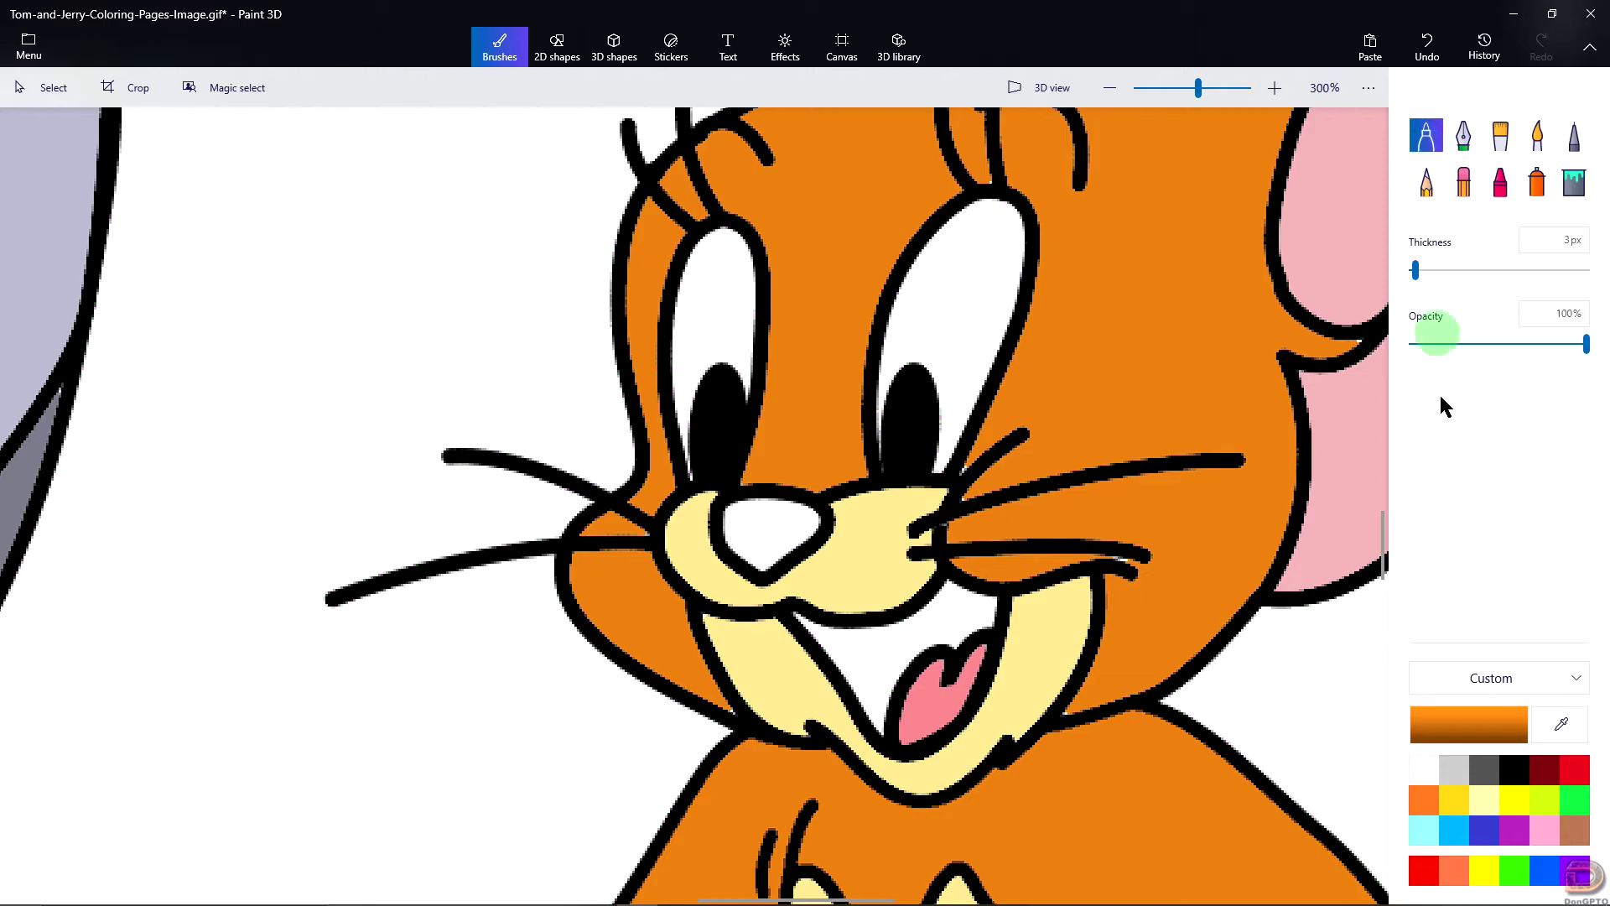
click(1514, 770)
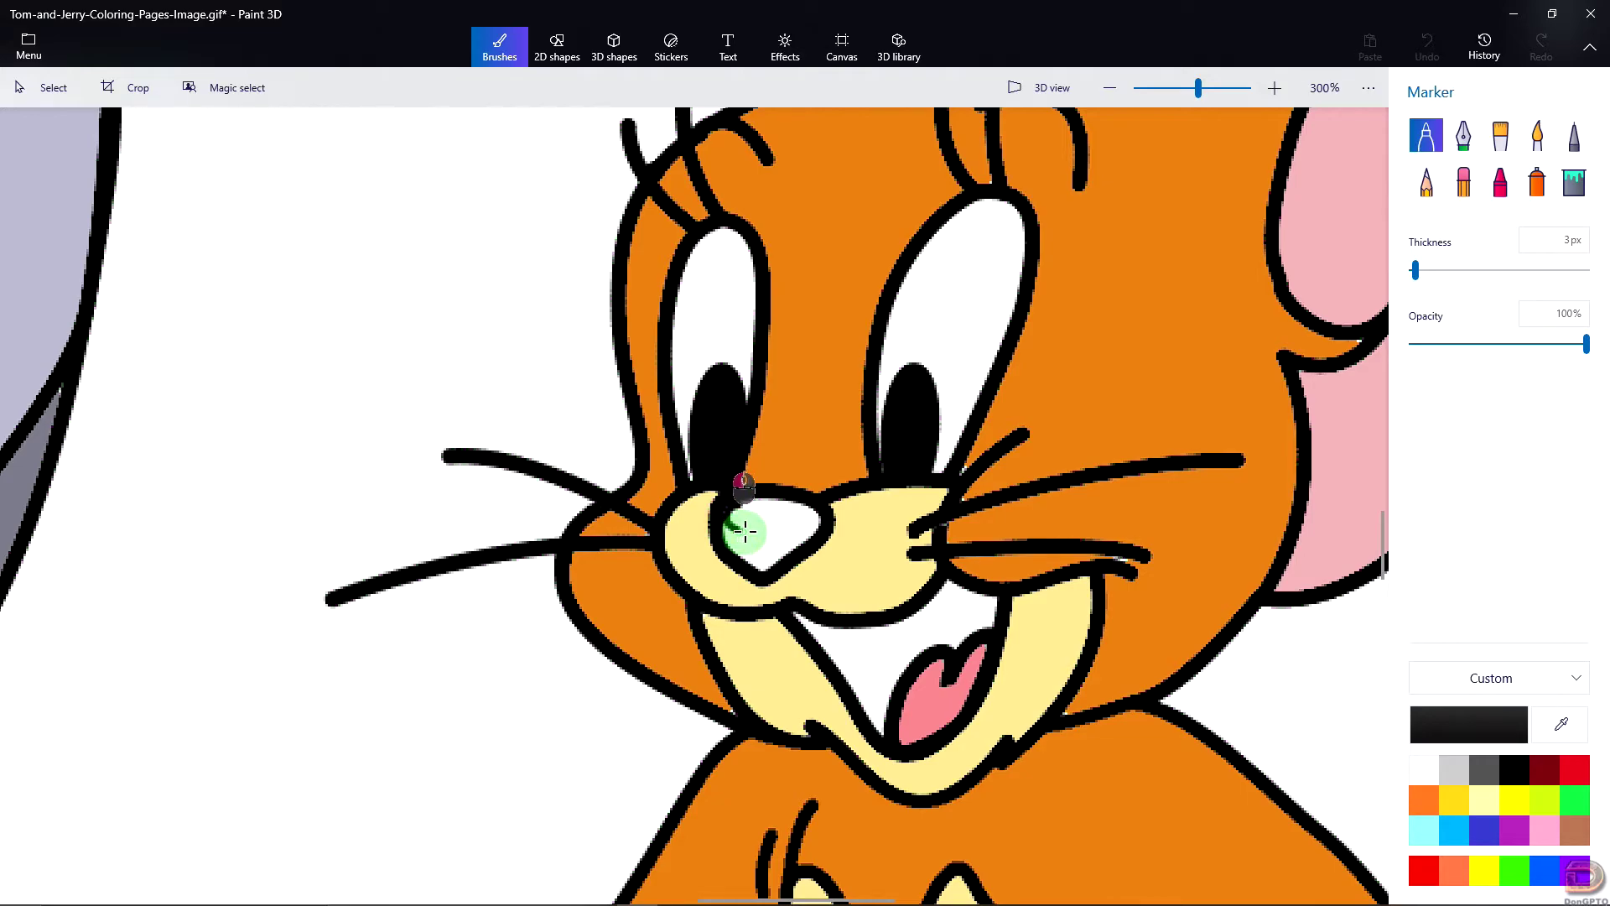
drag(778, 534, 818, 522)
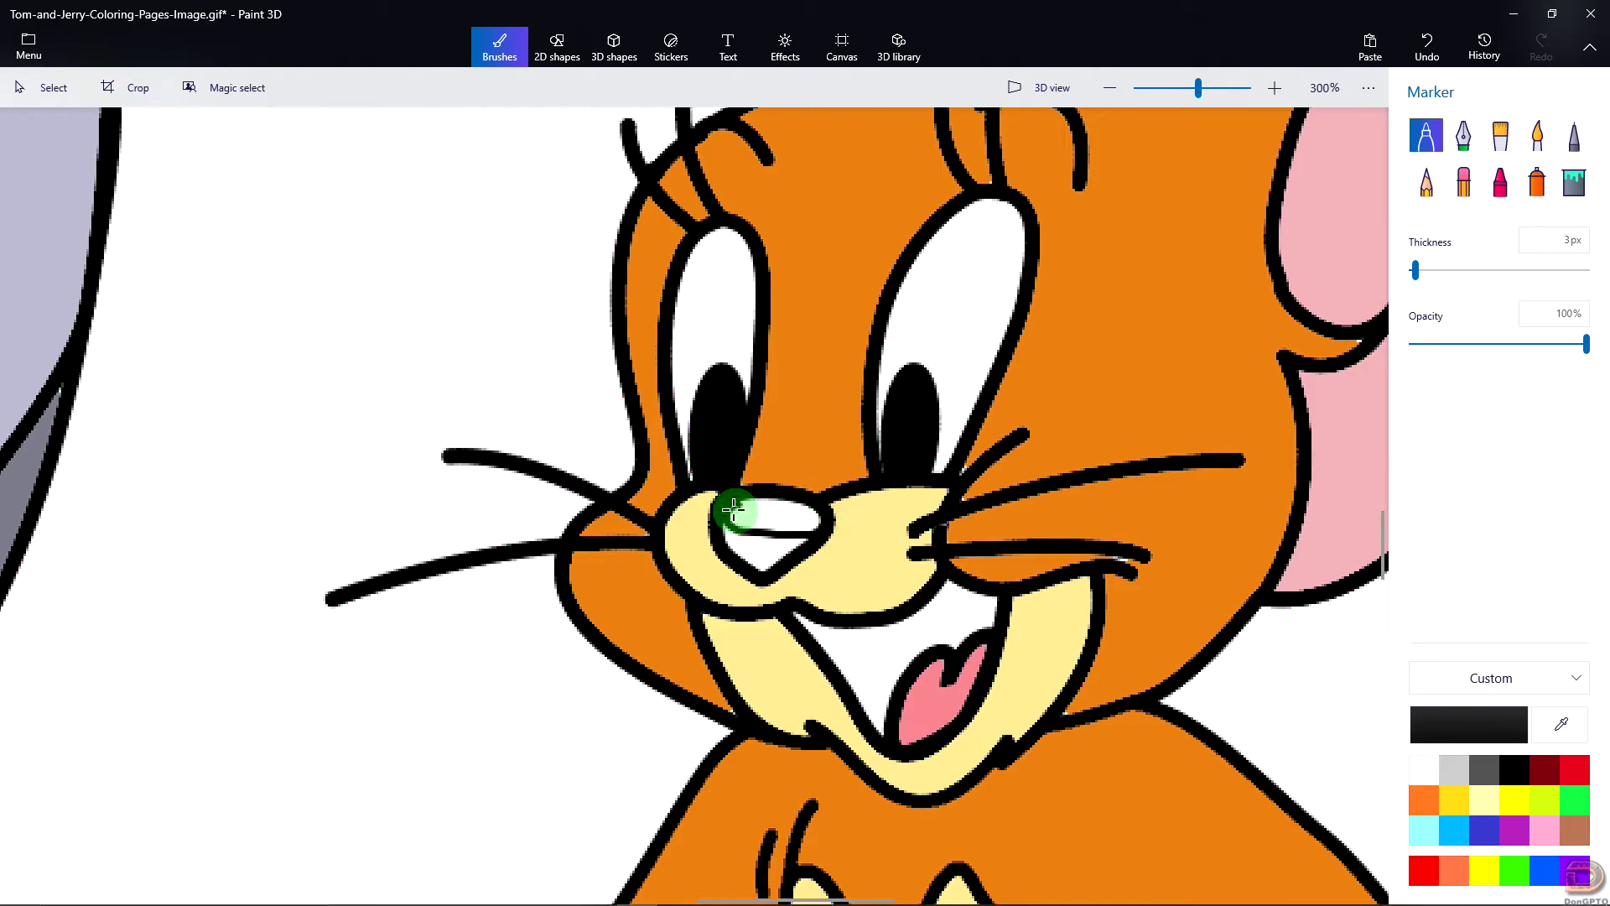
Step: Finish the black outline along the upper edge of Jerry's nose with the Marker and fill the nose's lower part black
drag(752, 500, 798, 499)
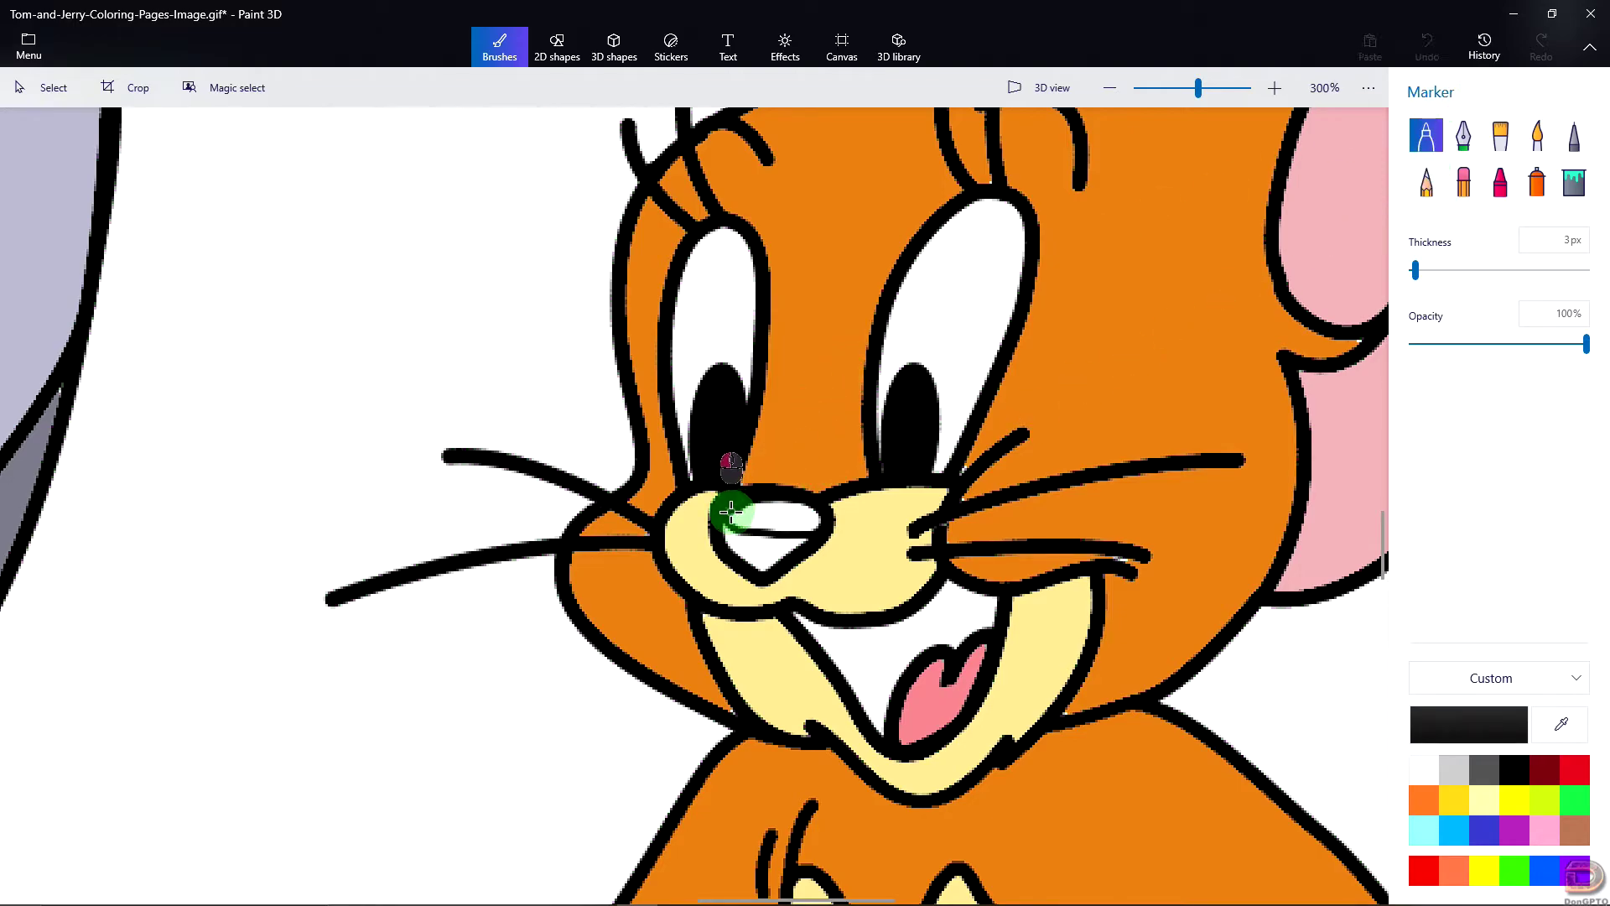
drag(731, 518, 745, 495)
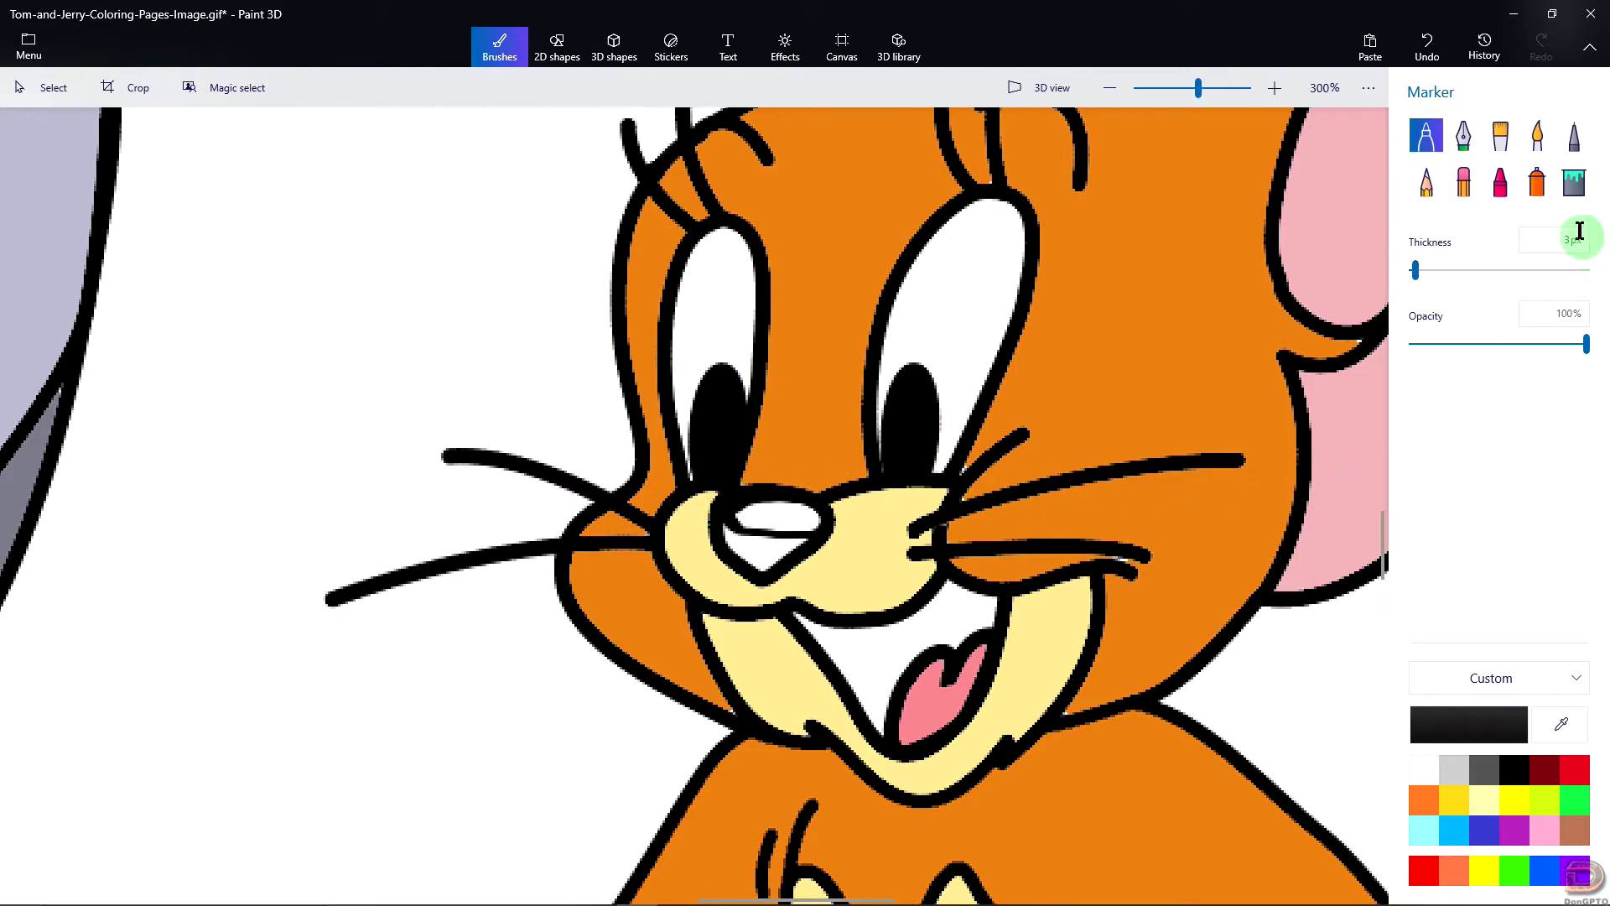
click(1574, 181)
click(756, 554)
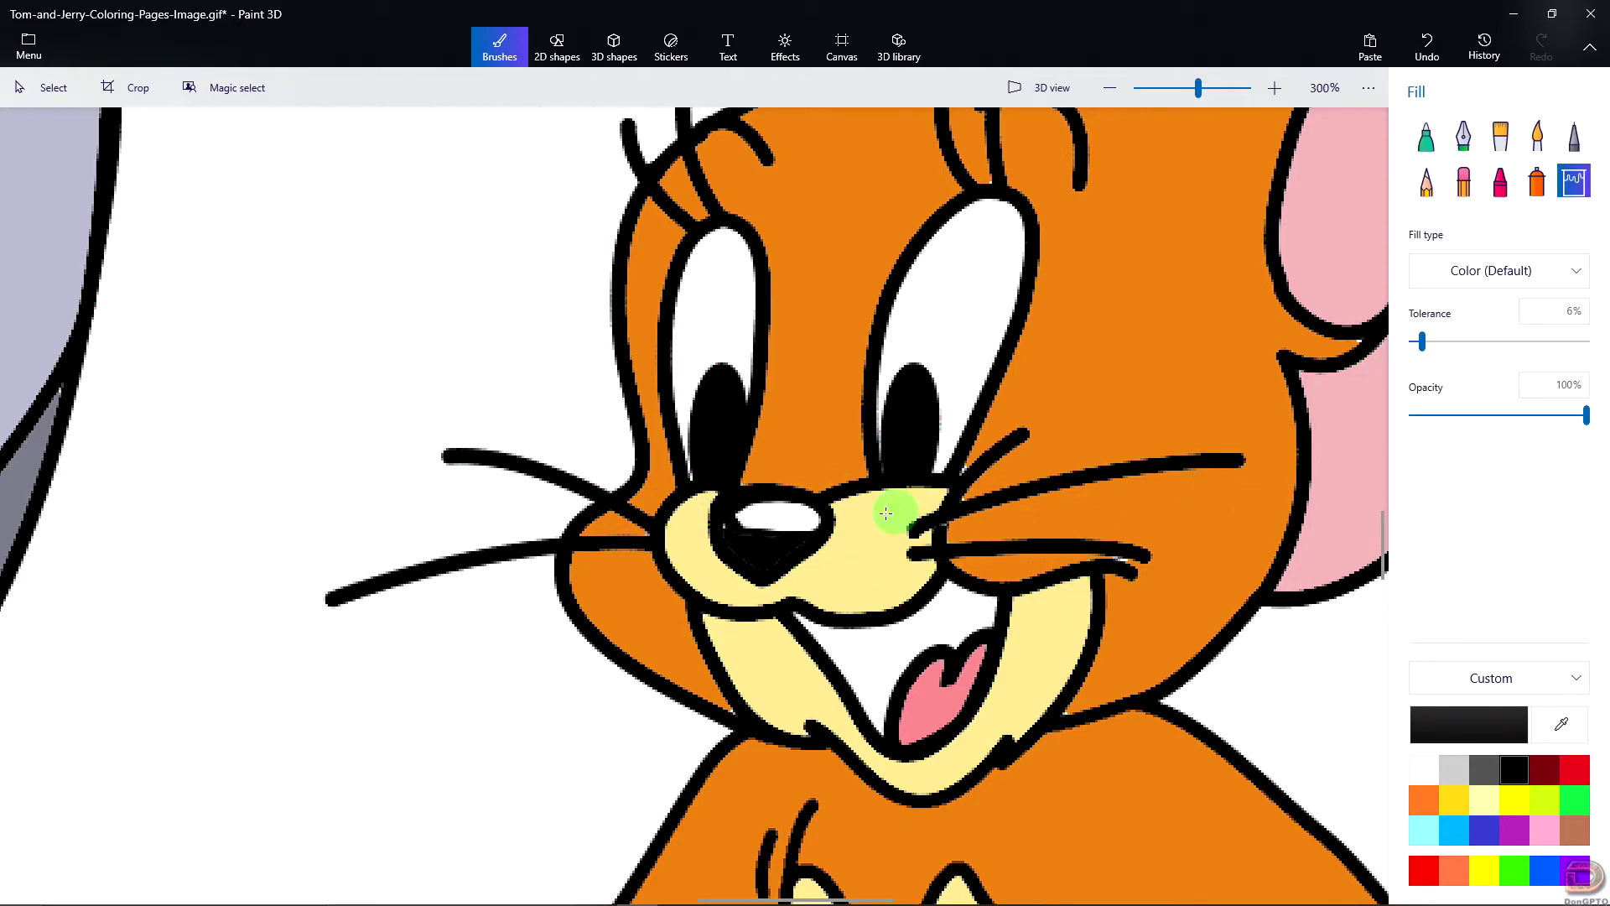
Step: Paint over the leftover light pixels in Jerry's black nose beside the white highlight with the 3px black Marker
click(1426, 136)
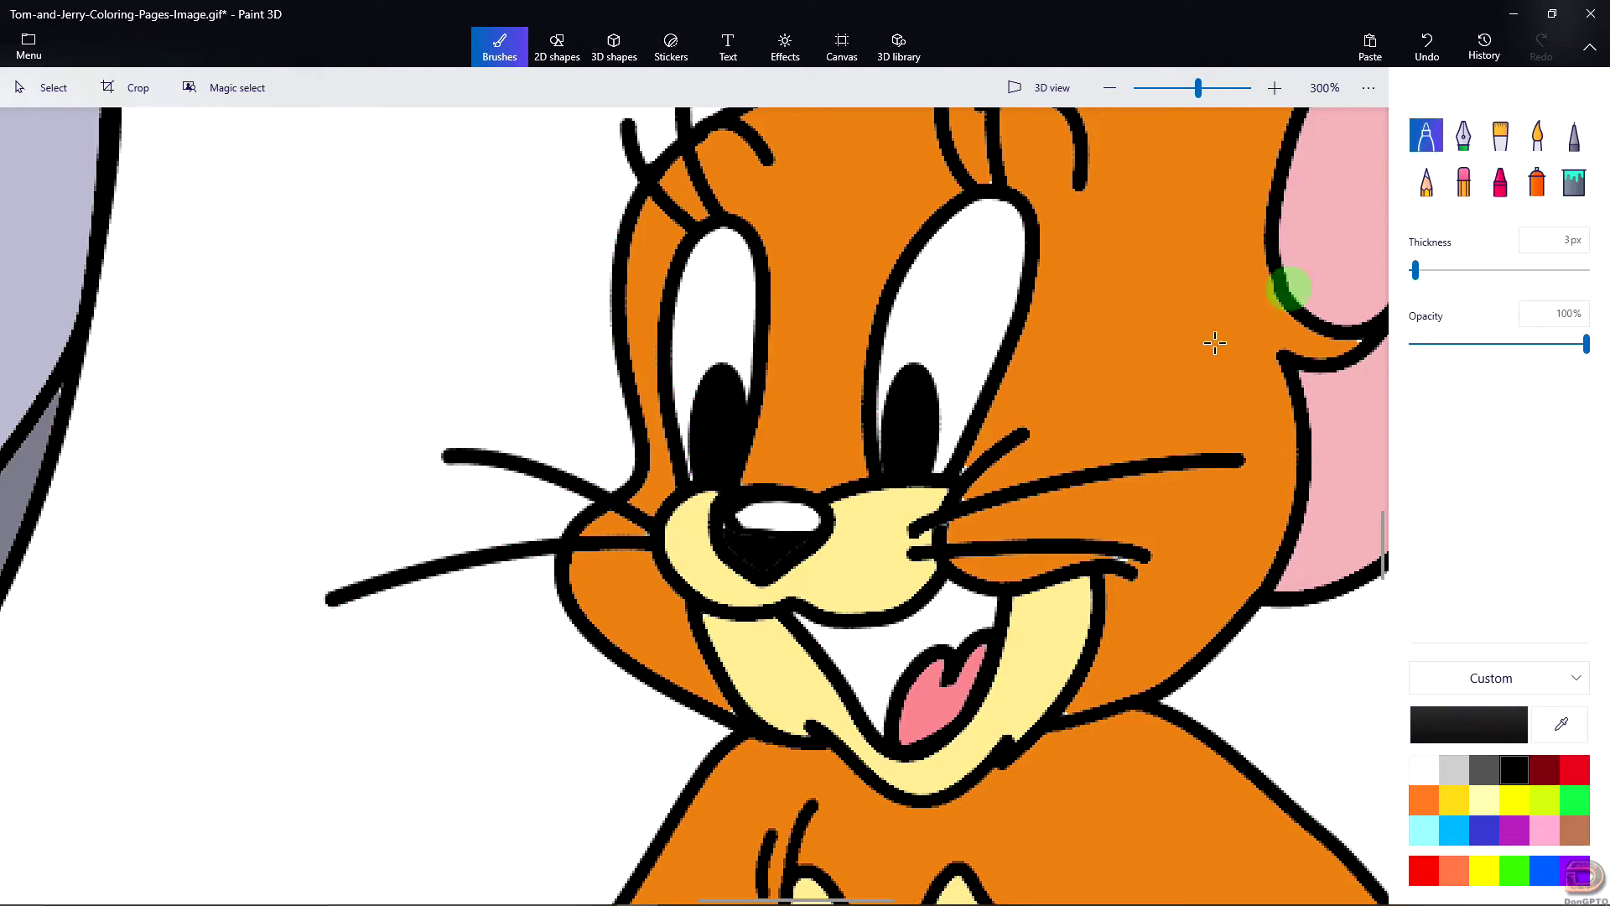
scroll(729, 557, up, 5)
scroll(733, 566, up, 5)
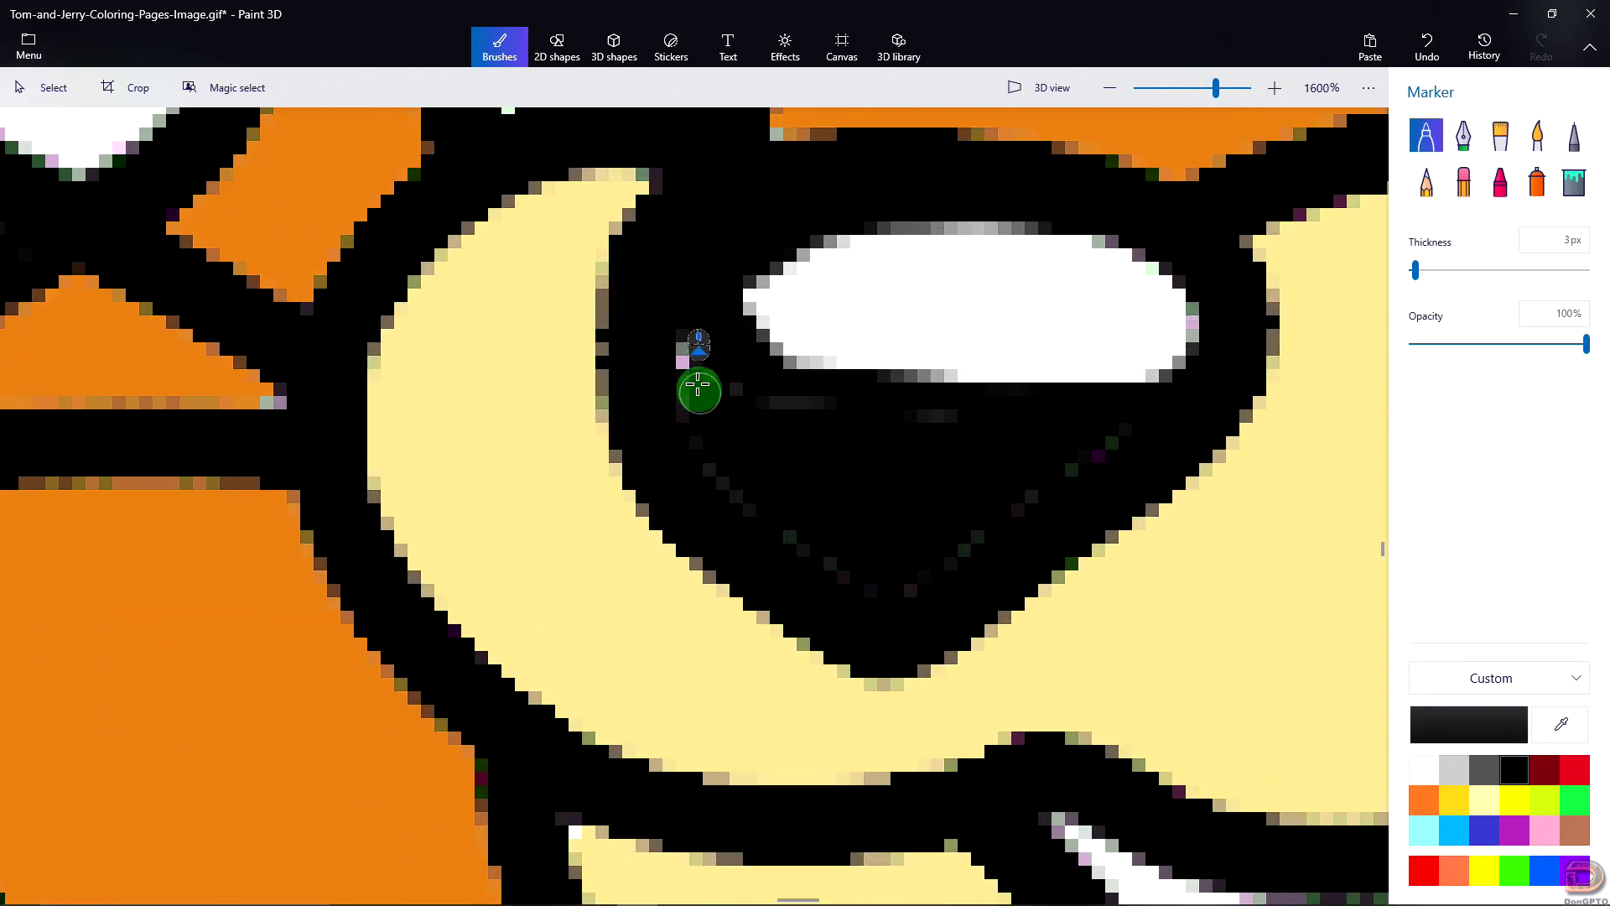
mouse_move(679, 316)
mouse_down()
mouse_move(707, 460)
mouse_move(766, 525)
mouse_move(904, 591)
mouse_move(1140, 424)
mouse_move(1009, 428)
mouse_move(731, 391)
mouse_move(708, 349)
mouse_move(719, 331)
mouse_move(701, 392)
mouse_move(719, 328)
mouse_move(726, 341)
mouse_up()
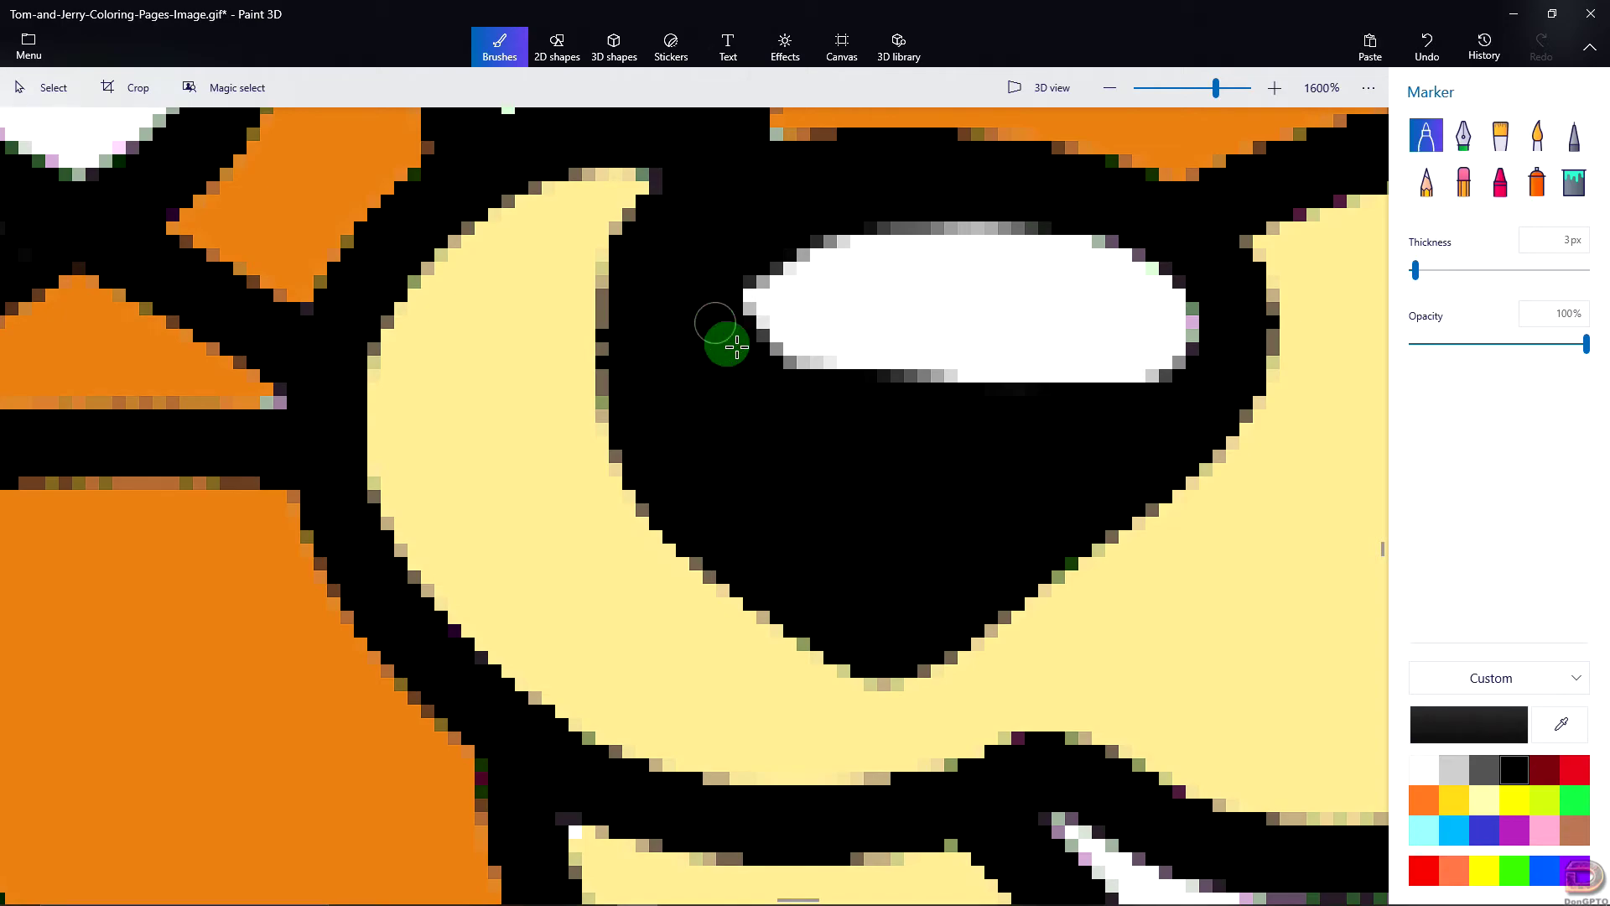
click(1321, 88)
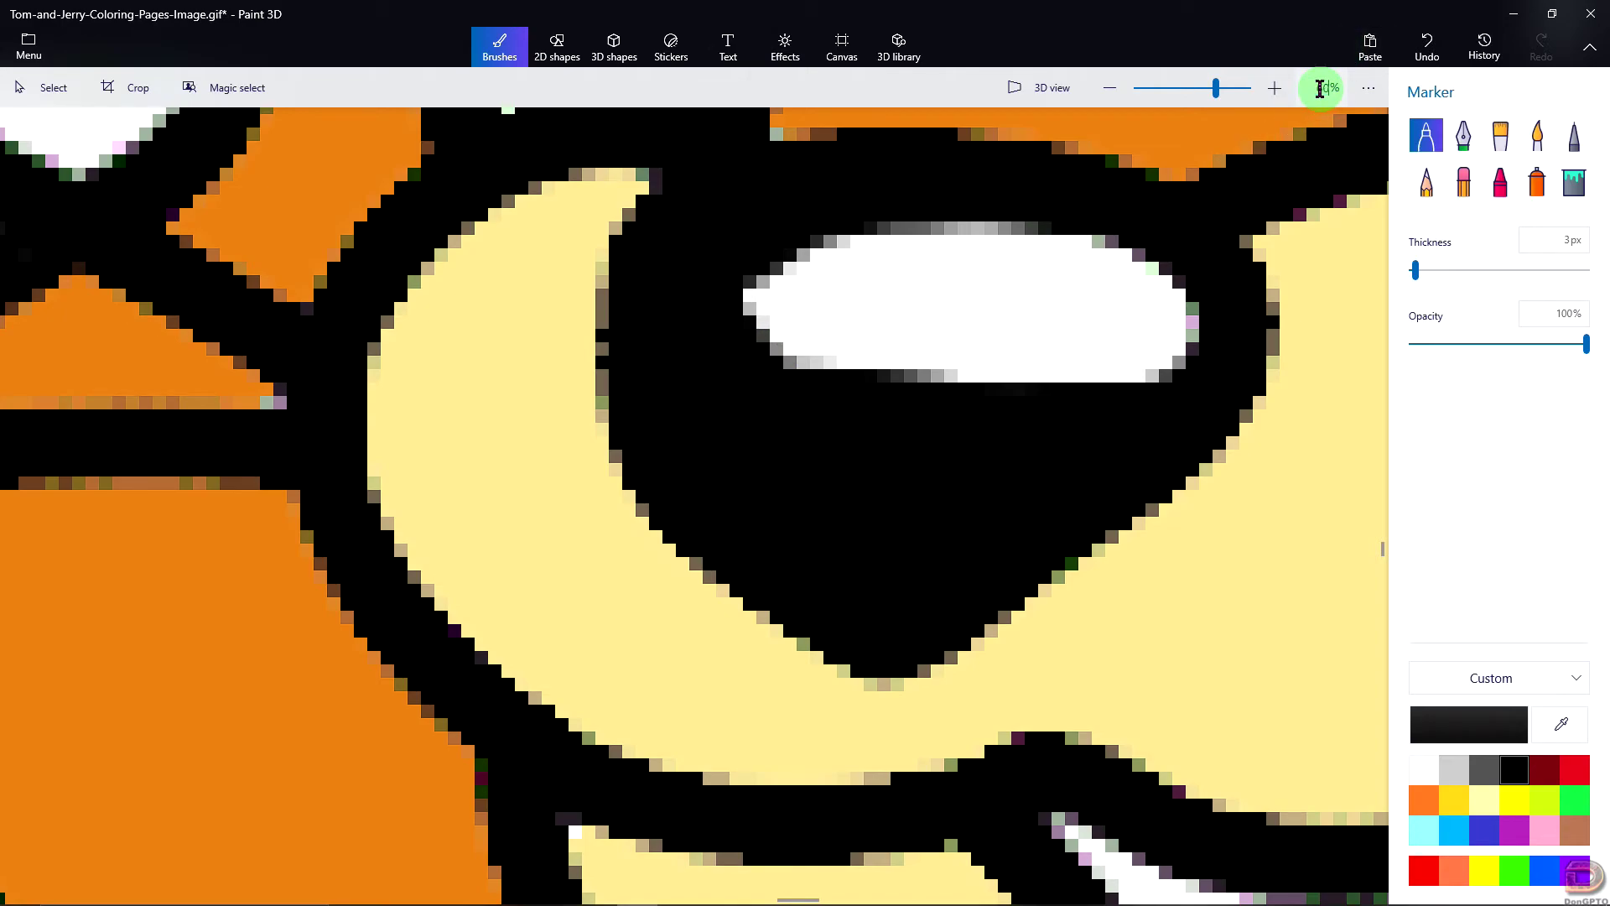
text(60)
key(Return)
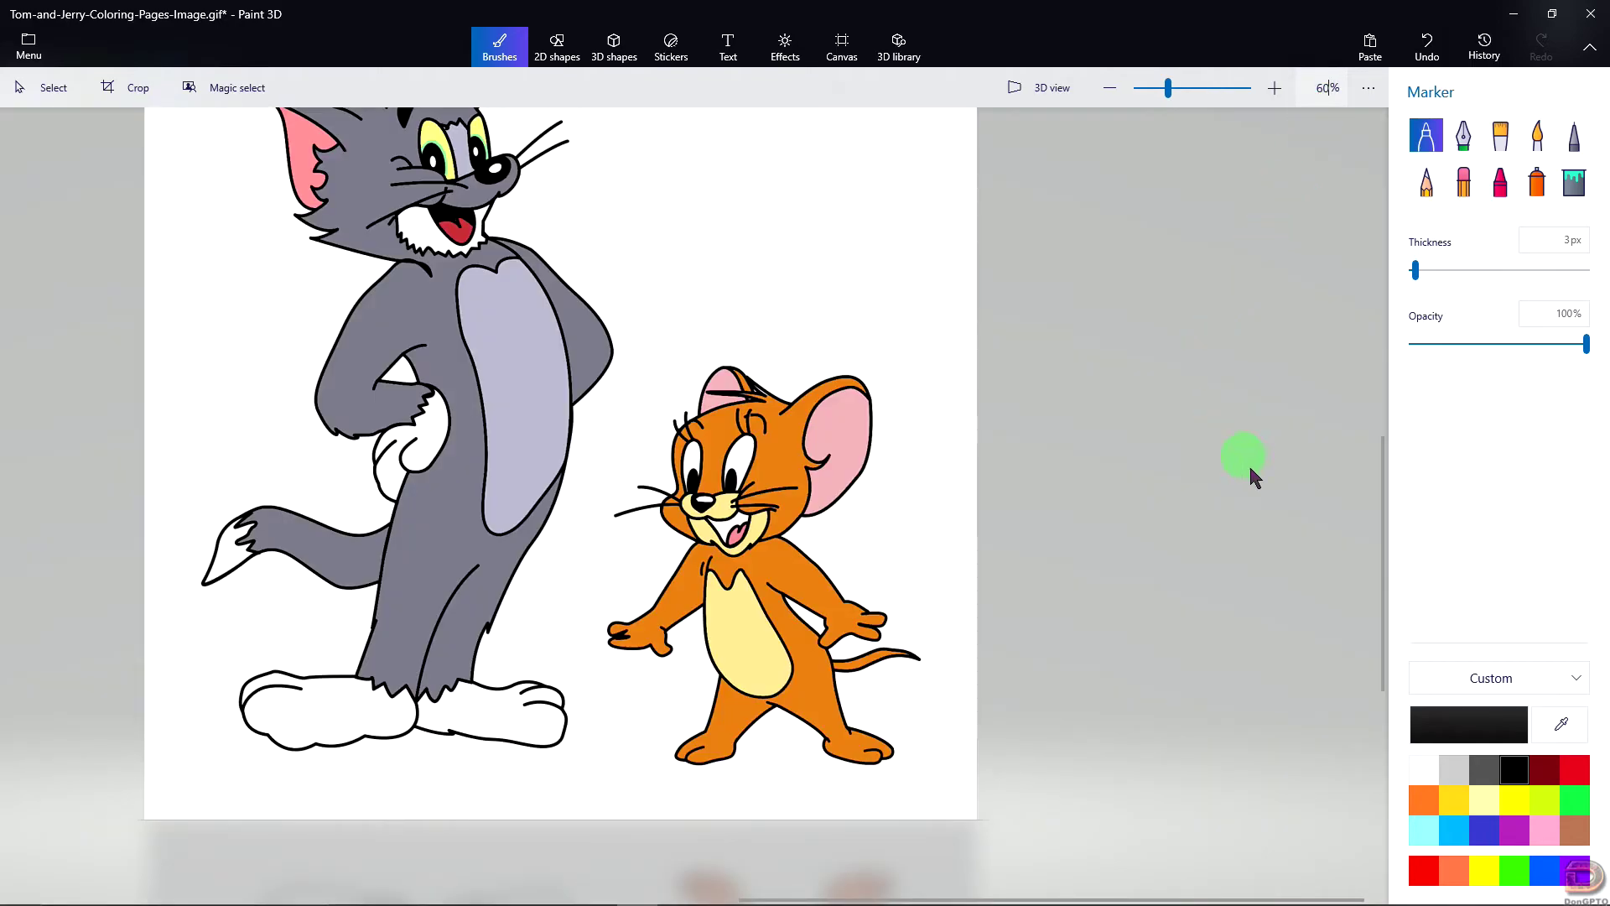
Step: Sample the orange from Jerry's head and fill the long white sliver beside his ear nearer Tom
scroll(719, 387, up, 5)
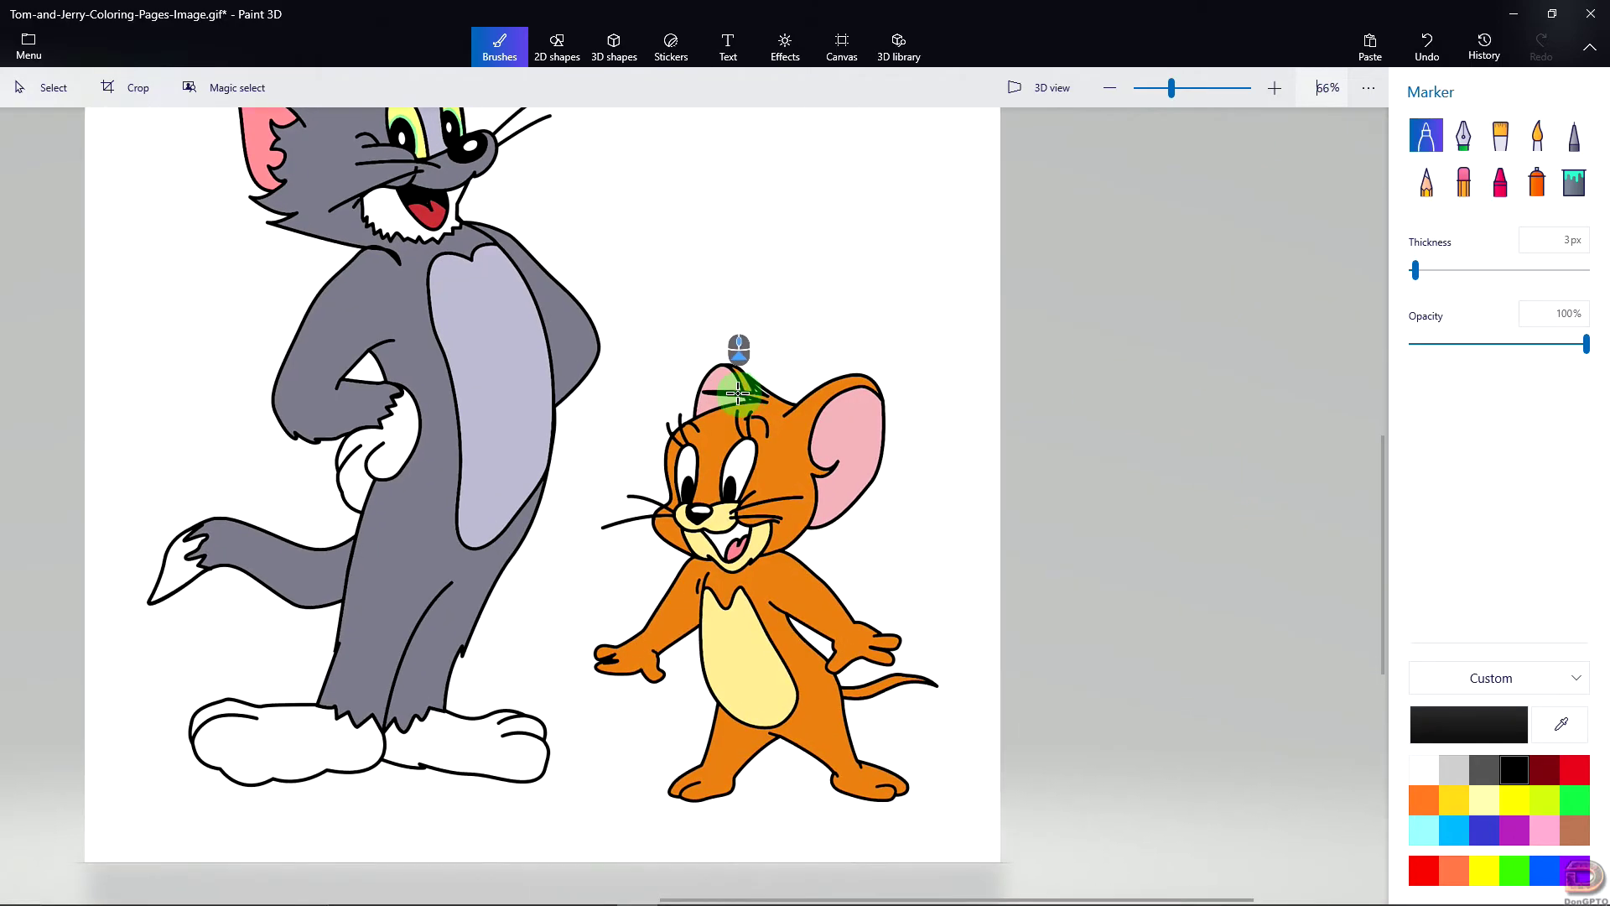
scroll(713, 390, up, 8)
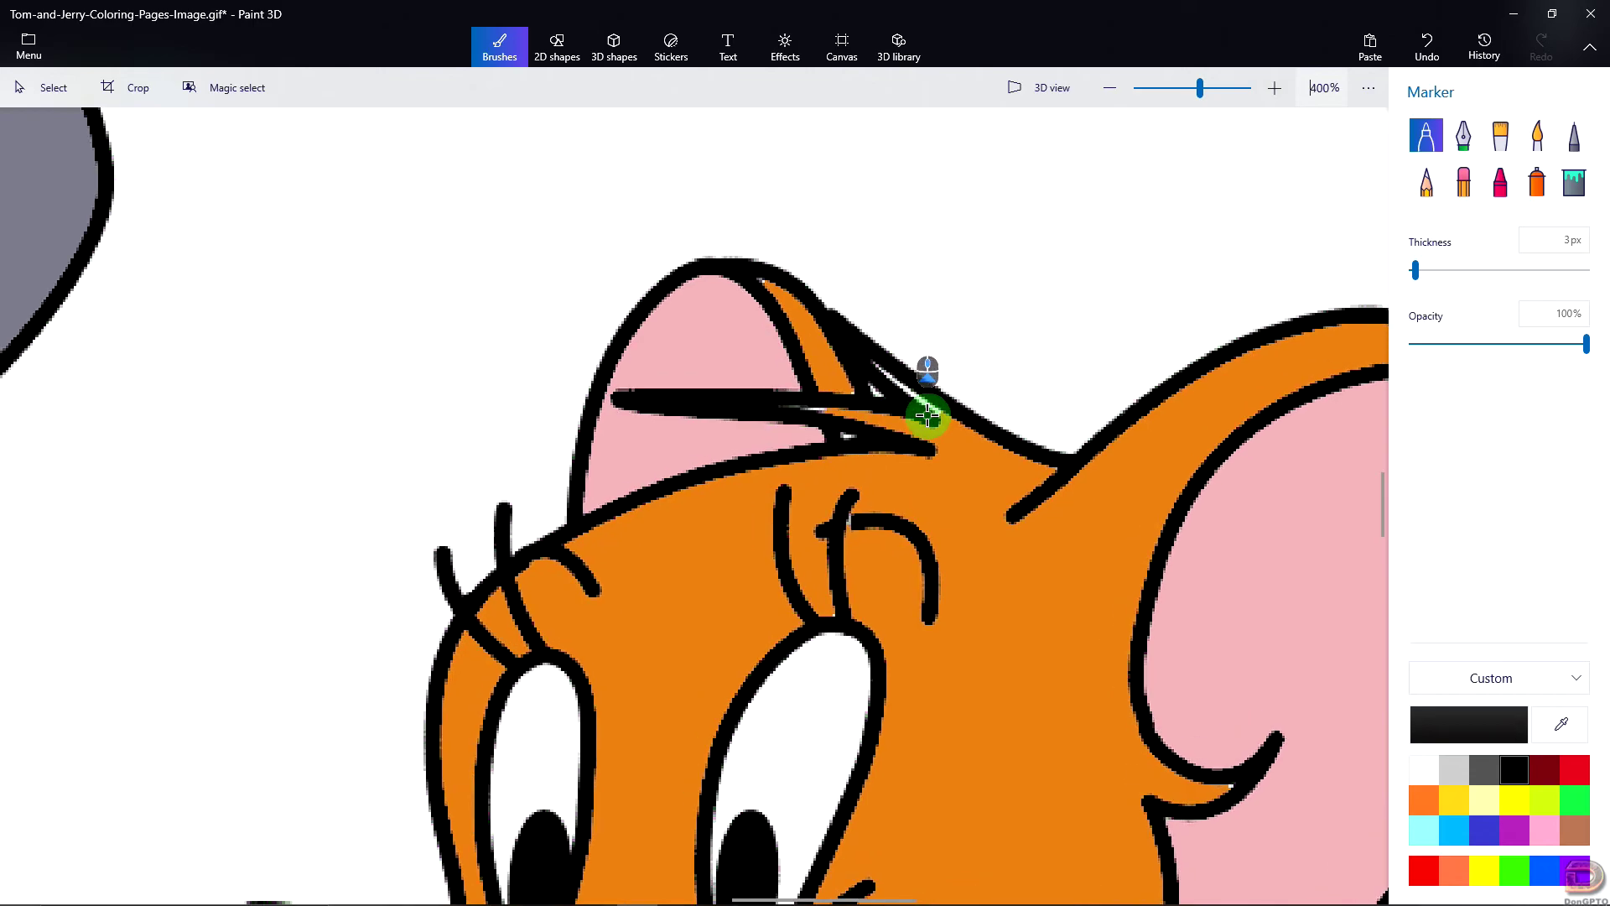
click(1561, 723)
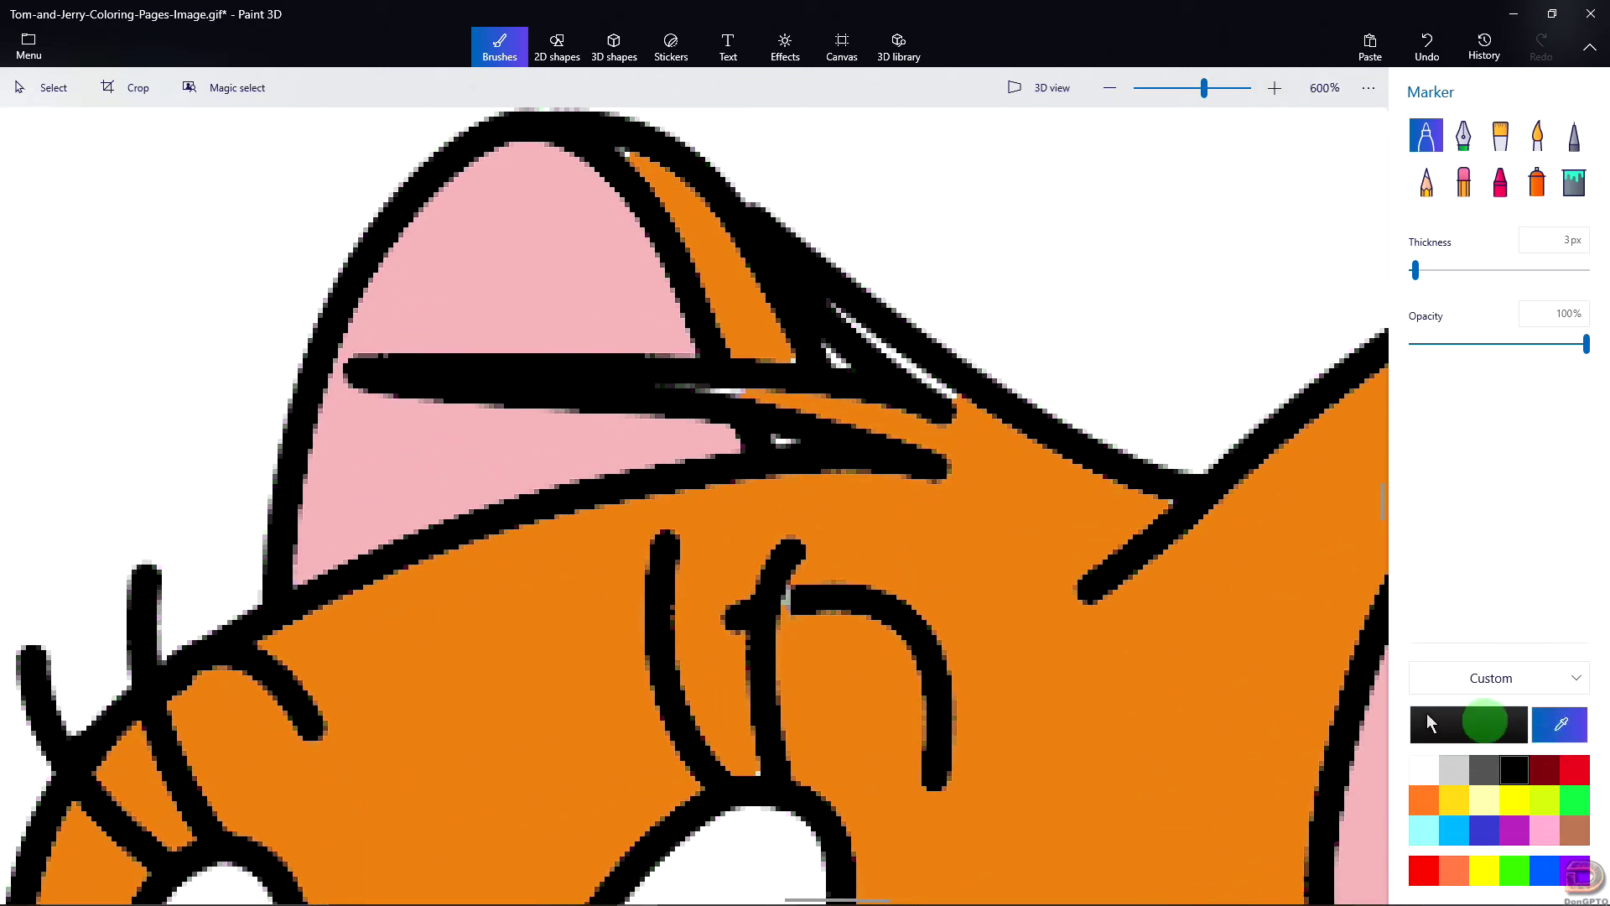
click(970, 540)
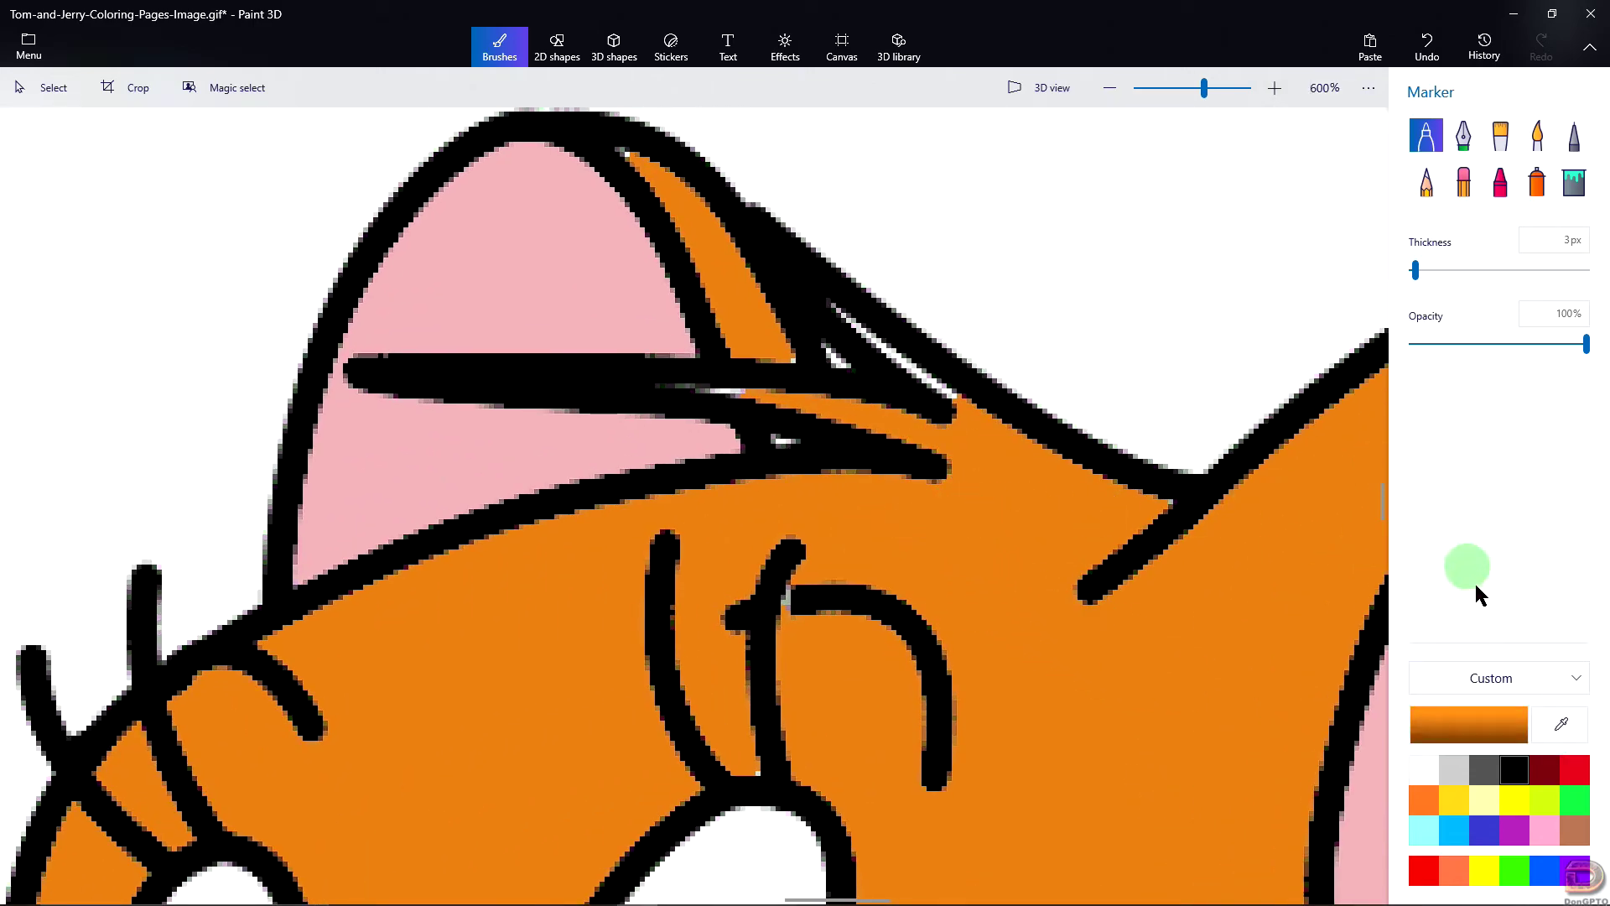
click(1573, 183)
click(904, 361)
click(925, 376)
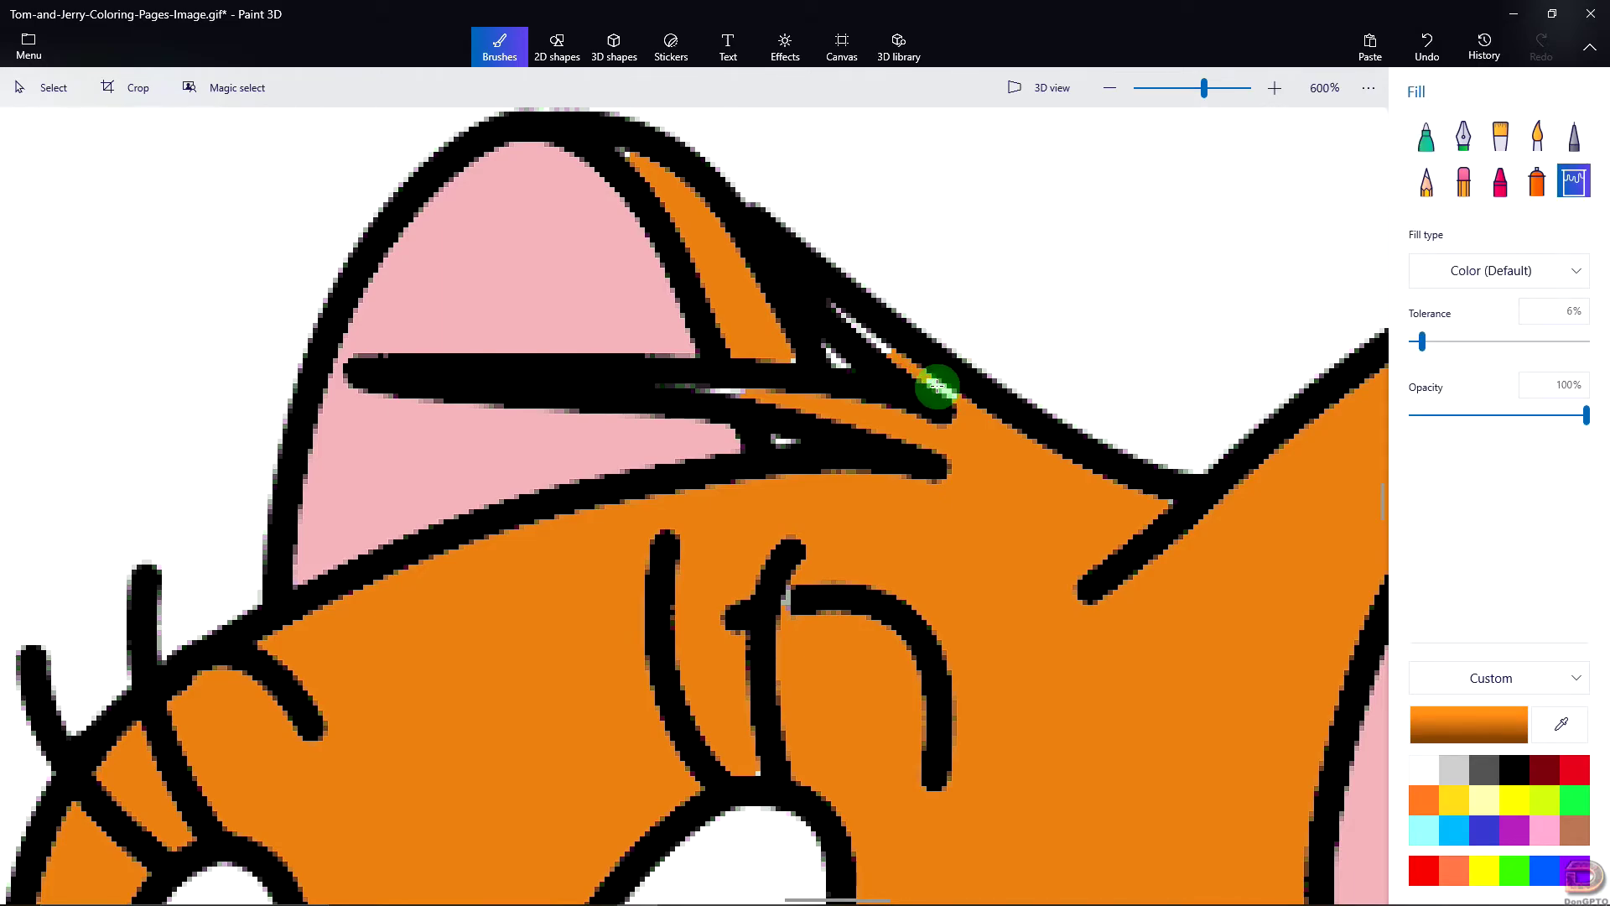
click(948, 392)
click(882, 351)
click(880, 348)
click(872, 337)
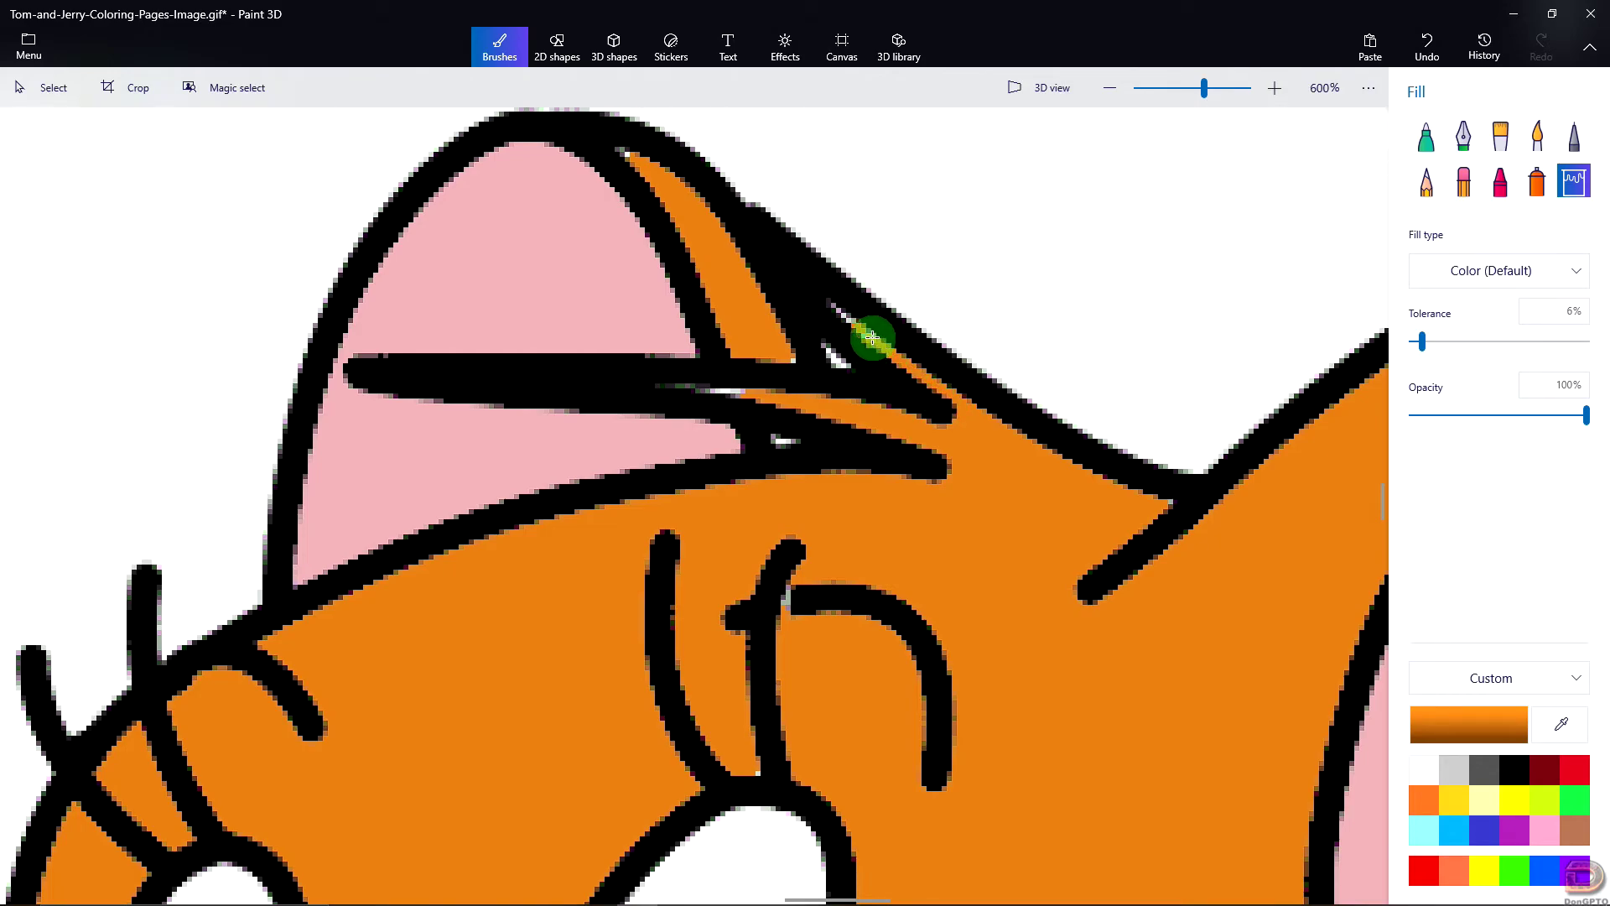
click(849, 321)
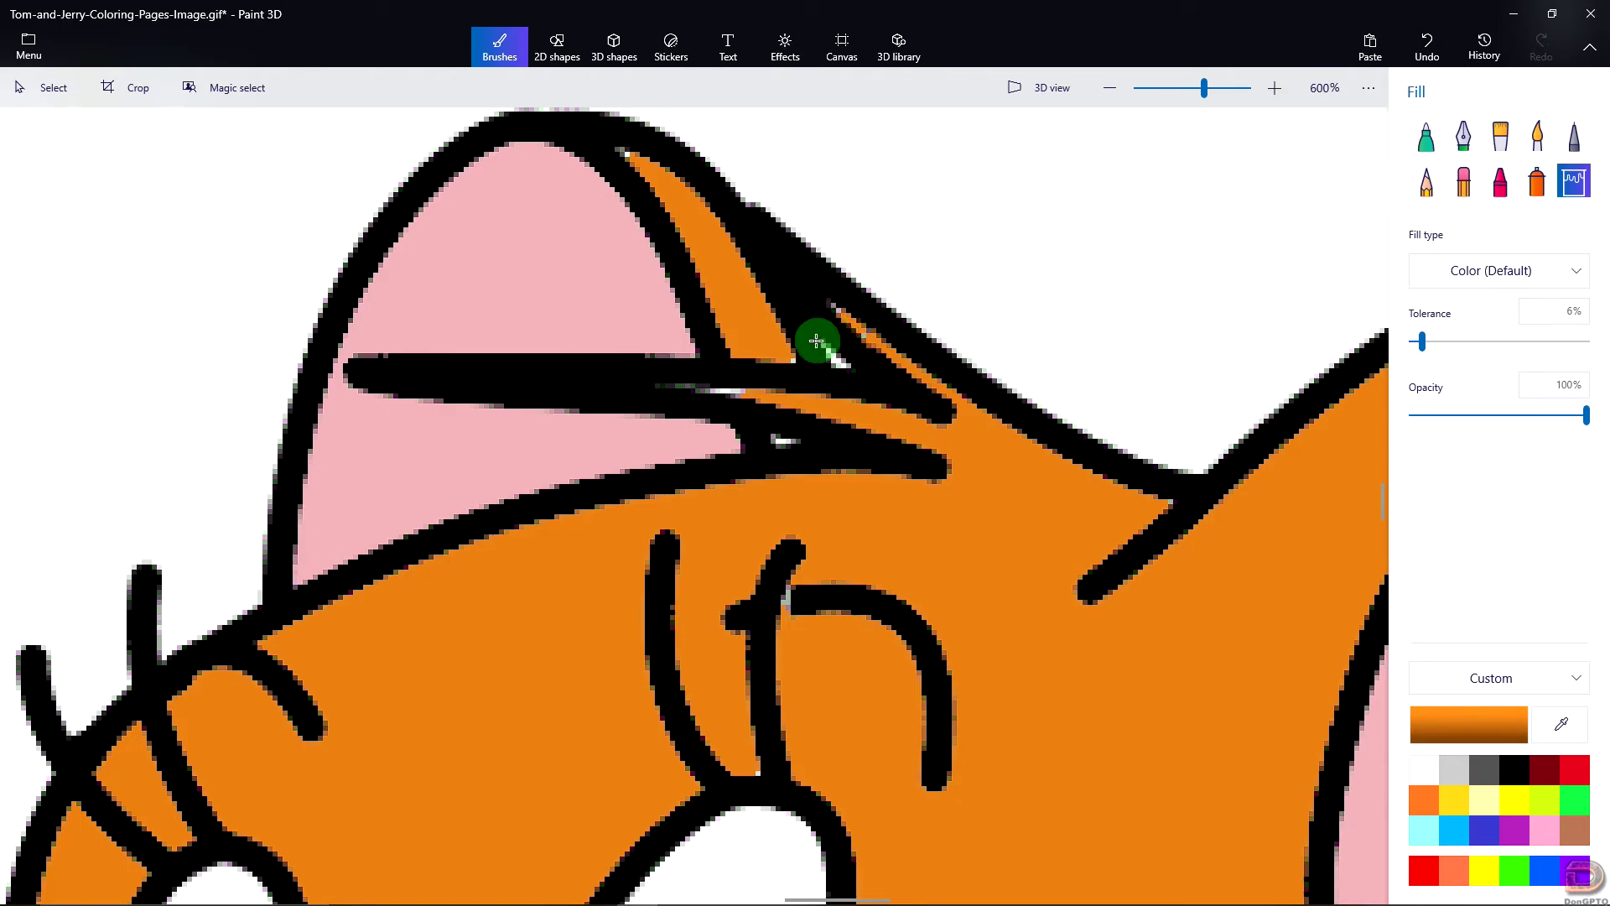
Step: Fill the small triangular gap and the remaining white specks between the lines at Jerry's ear nearer Tom with the sampled orange
click(843, 360)
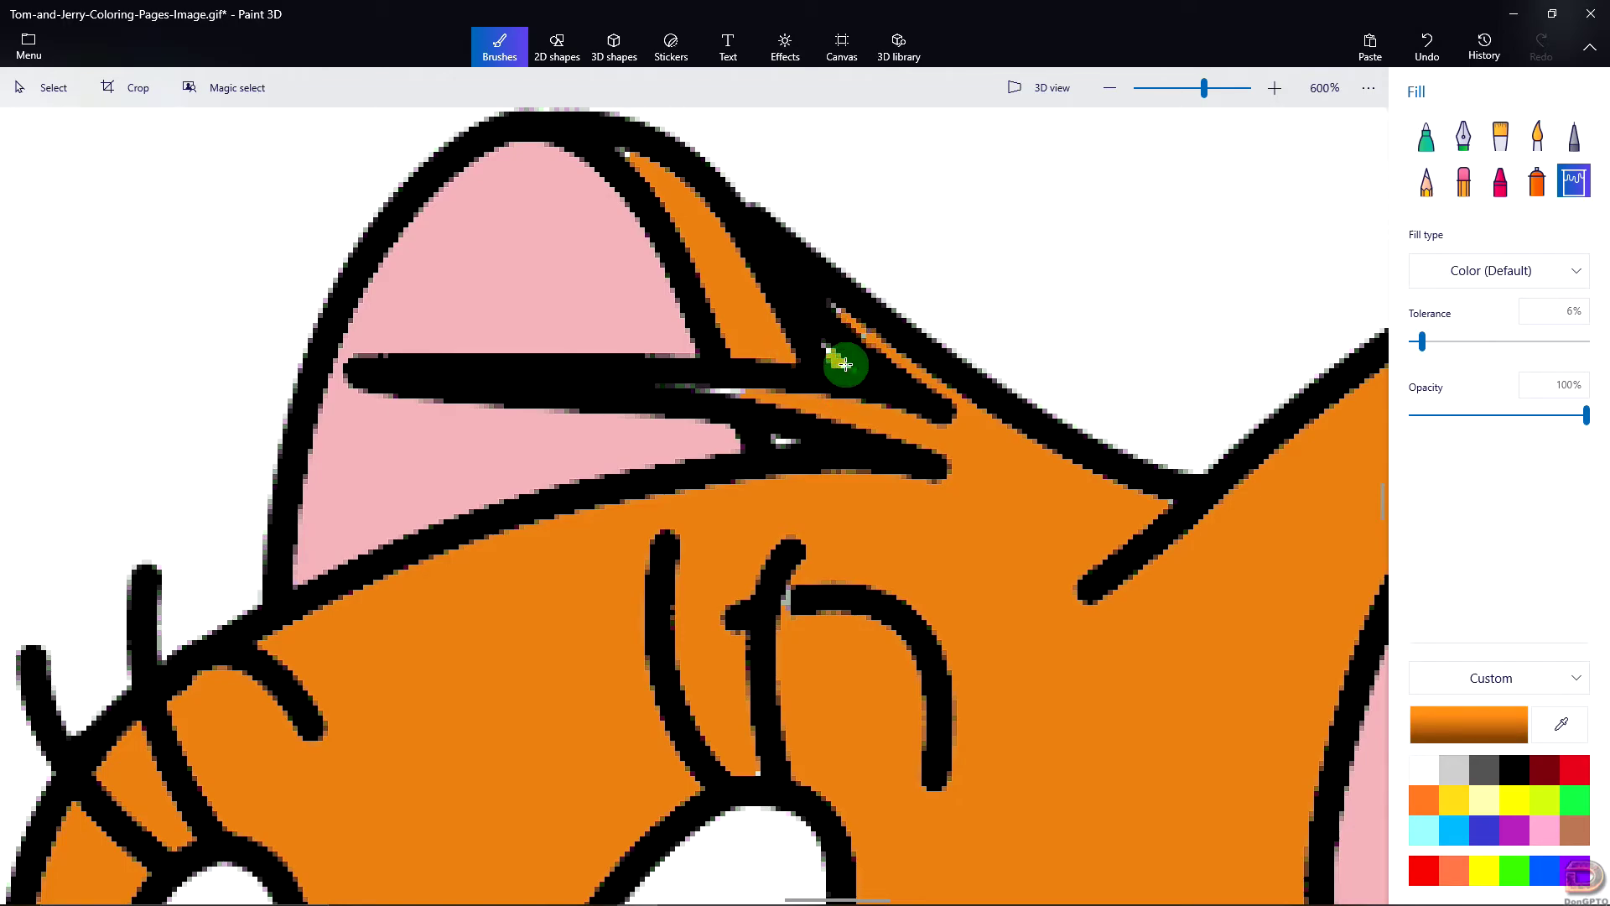
click(726, 392)
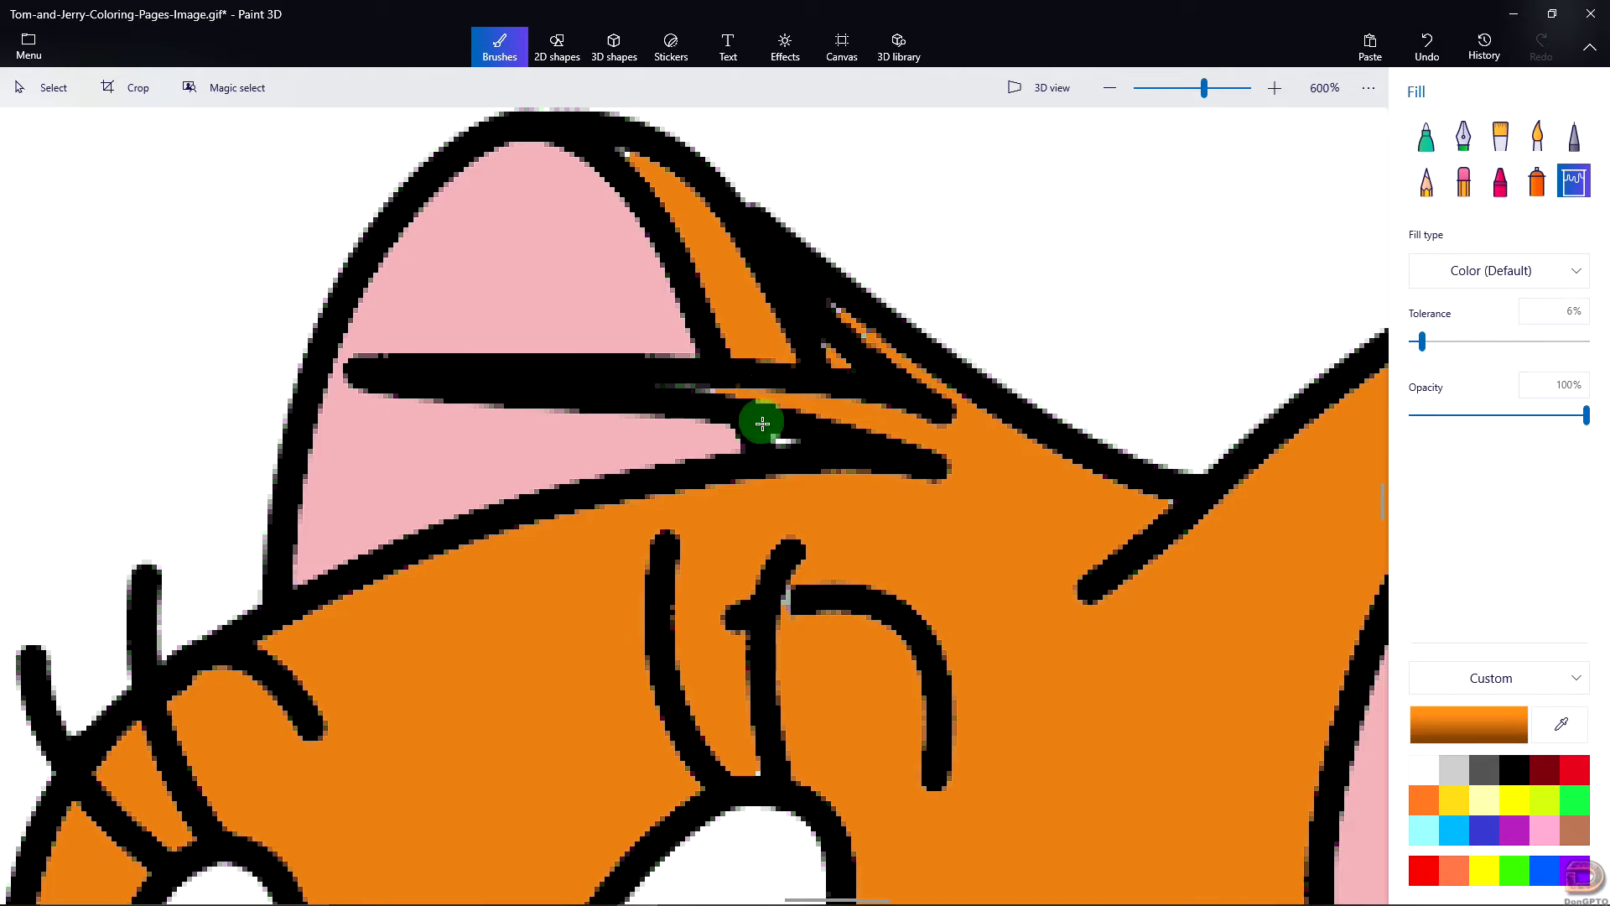
click(791, 440)
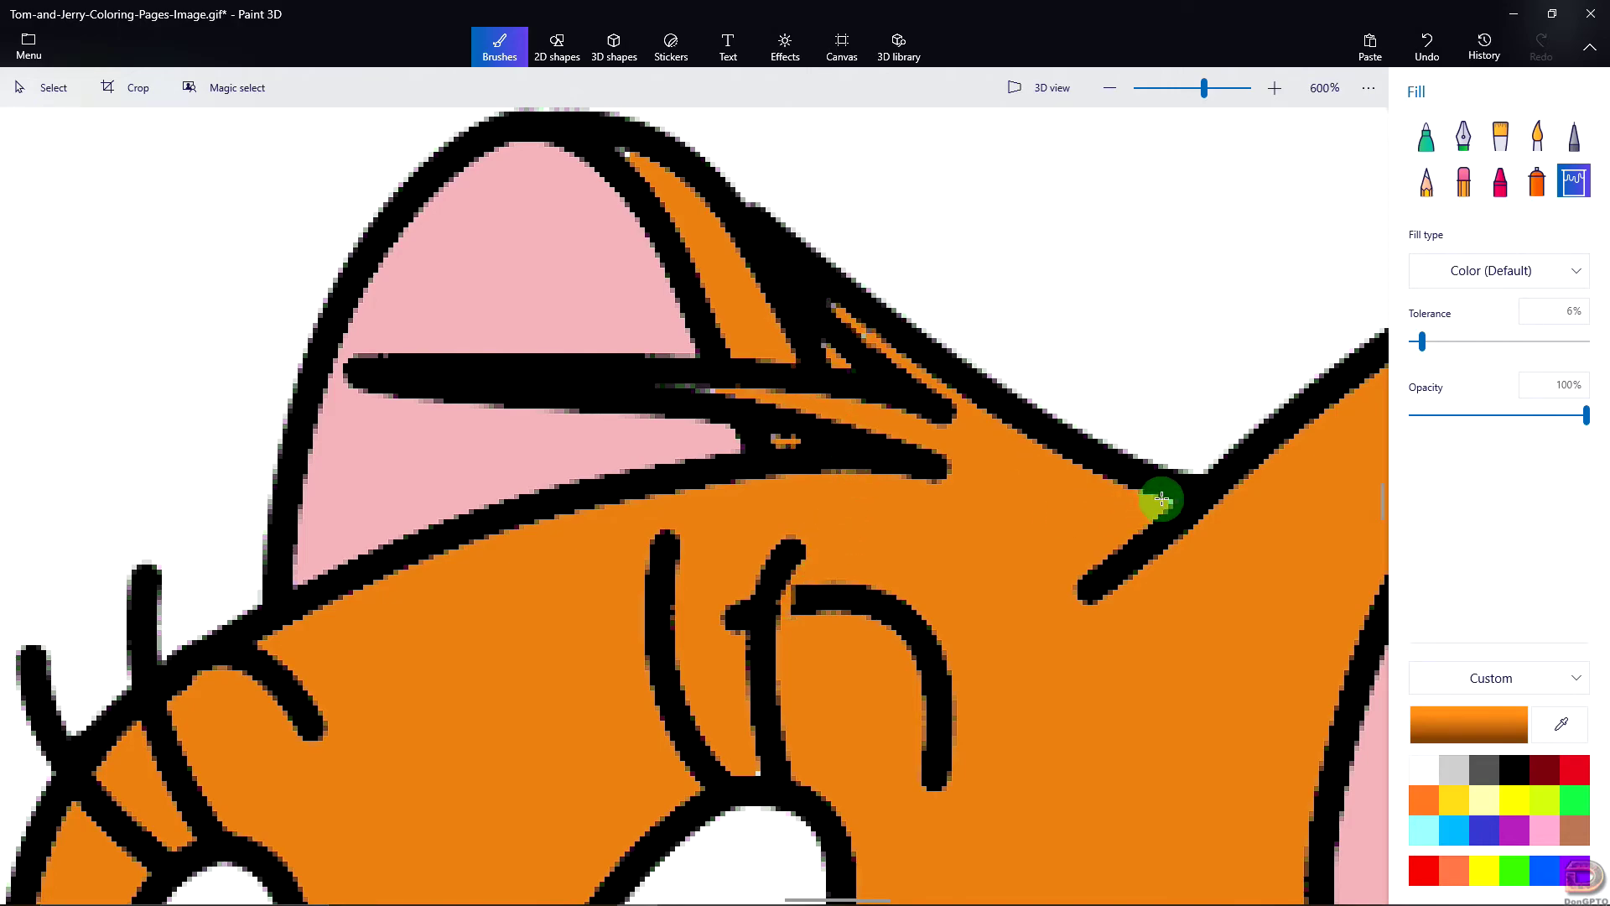
click(1328, 90)
text(60)
key(Return)
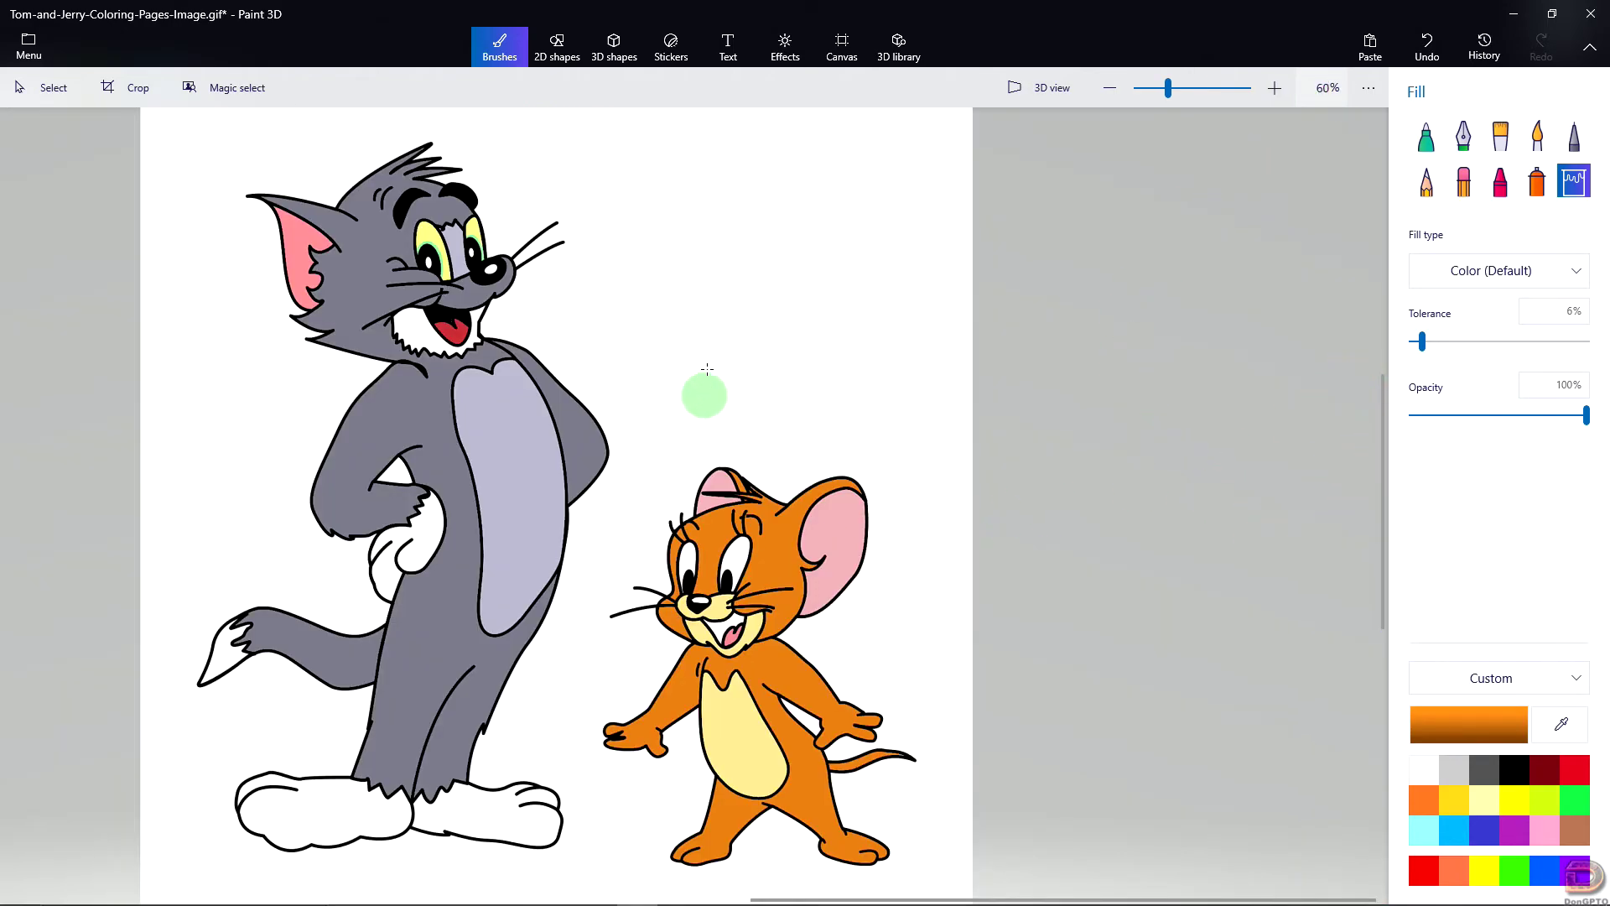
drag(973, 891, 397, 876)
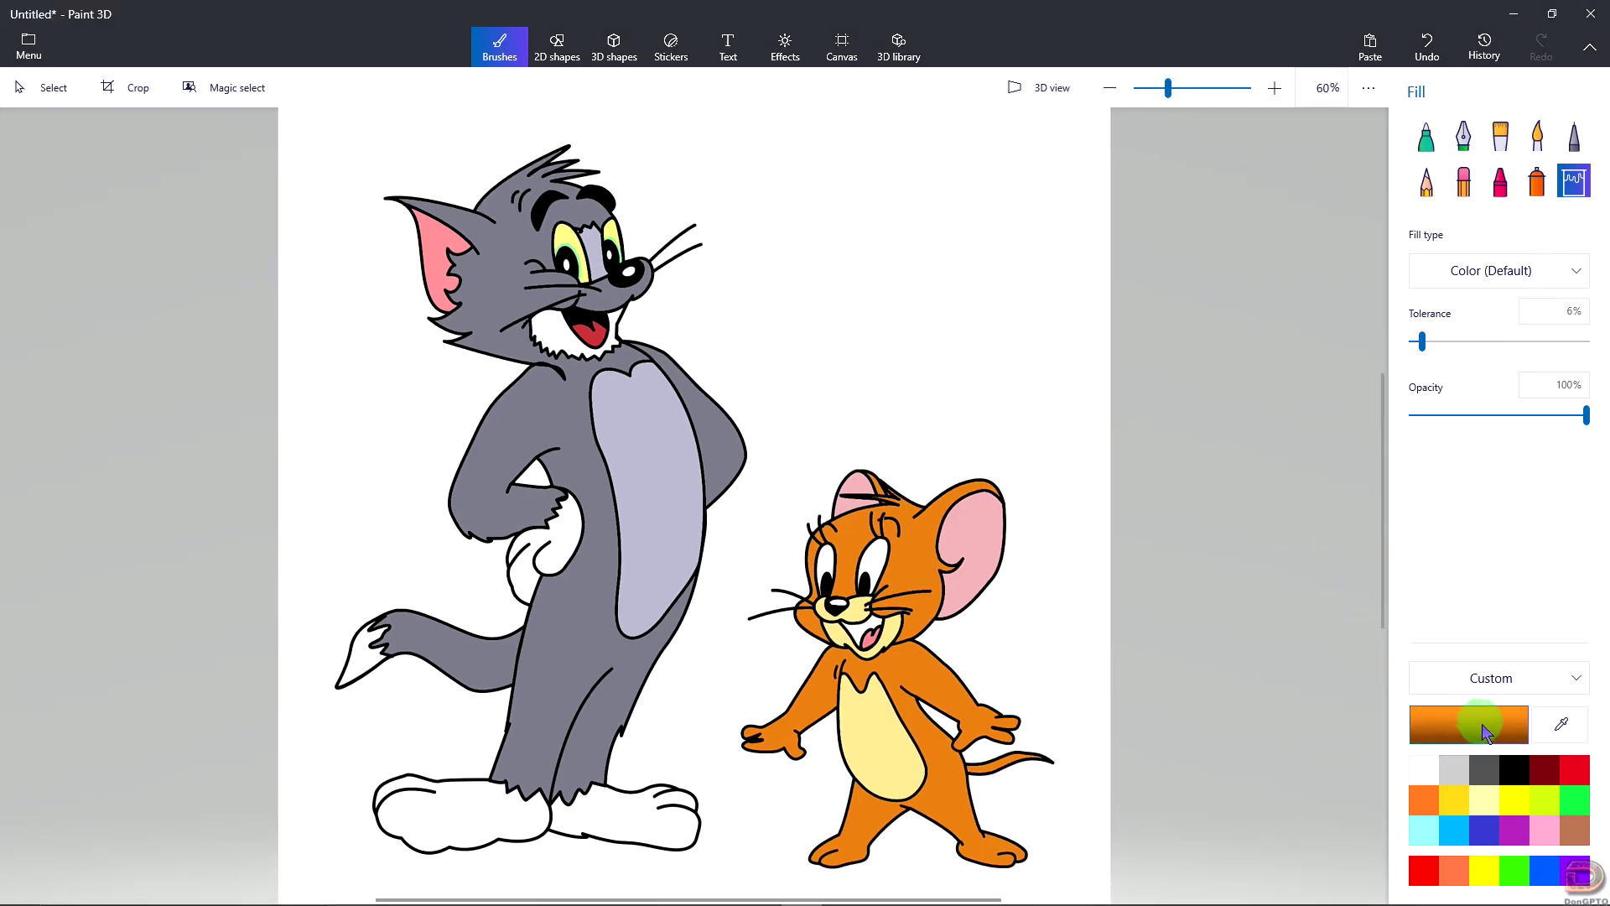
Step: Fill the inside of Jerry's open mouth around the tongue with black and undo the last extra fill
click(1514, 771)
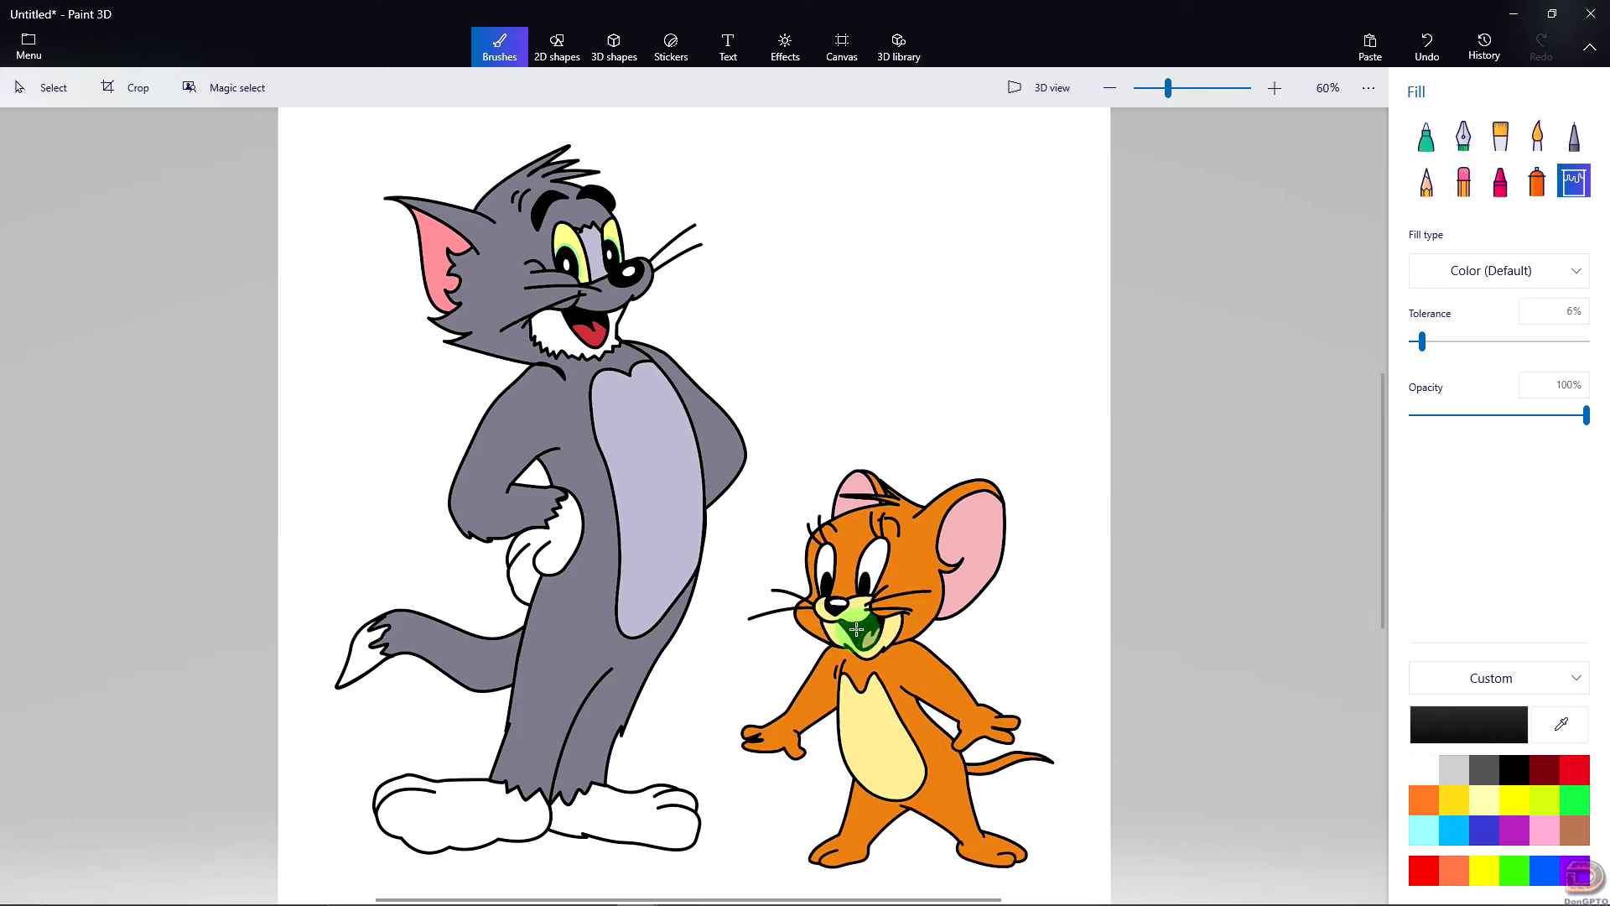
scroll(842, 640, up, 1)
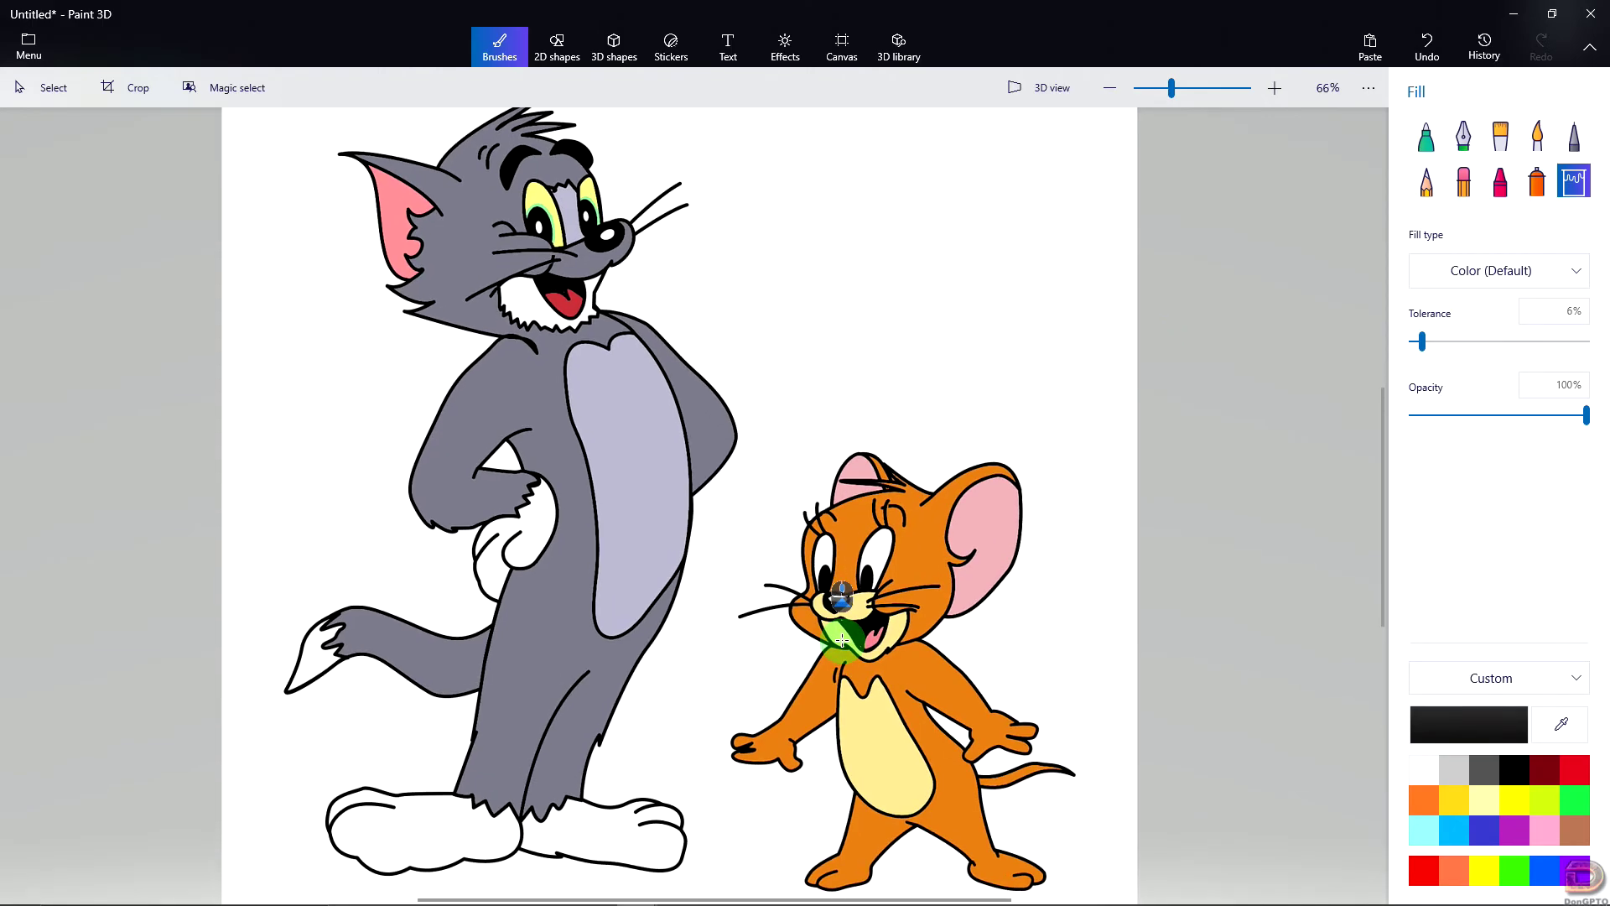
scroll(842, 640, up, 10)
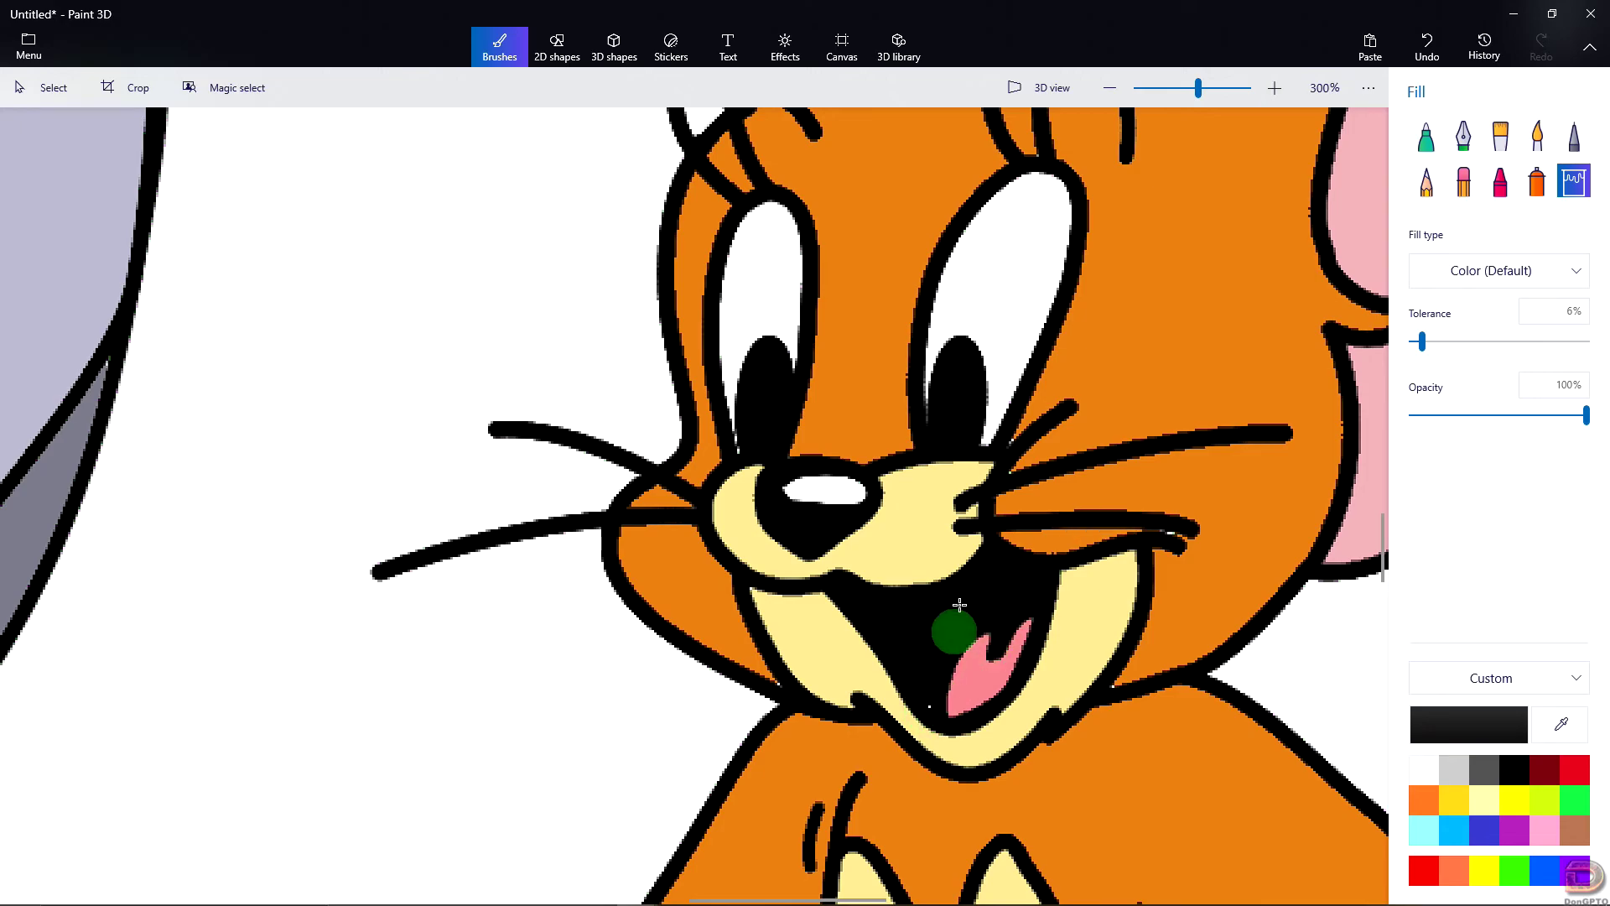
click(1426, 42)
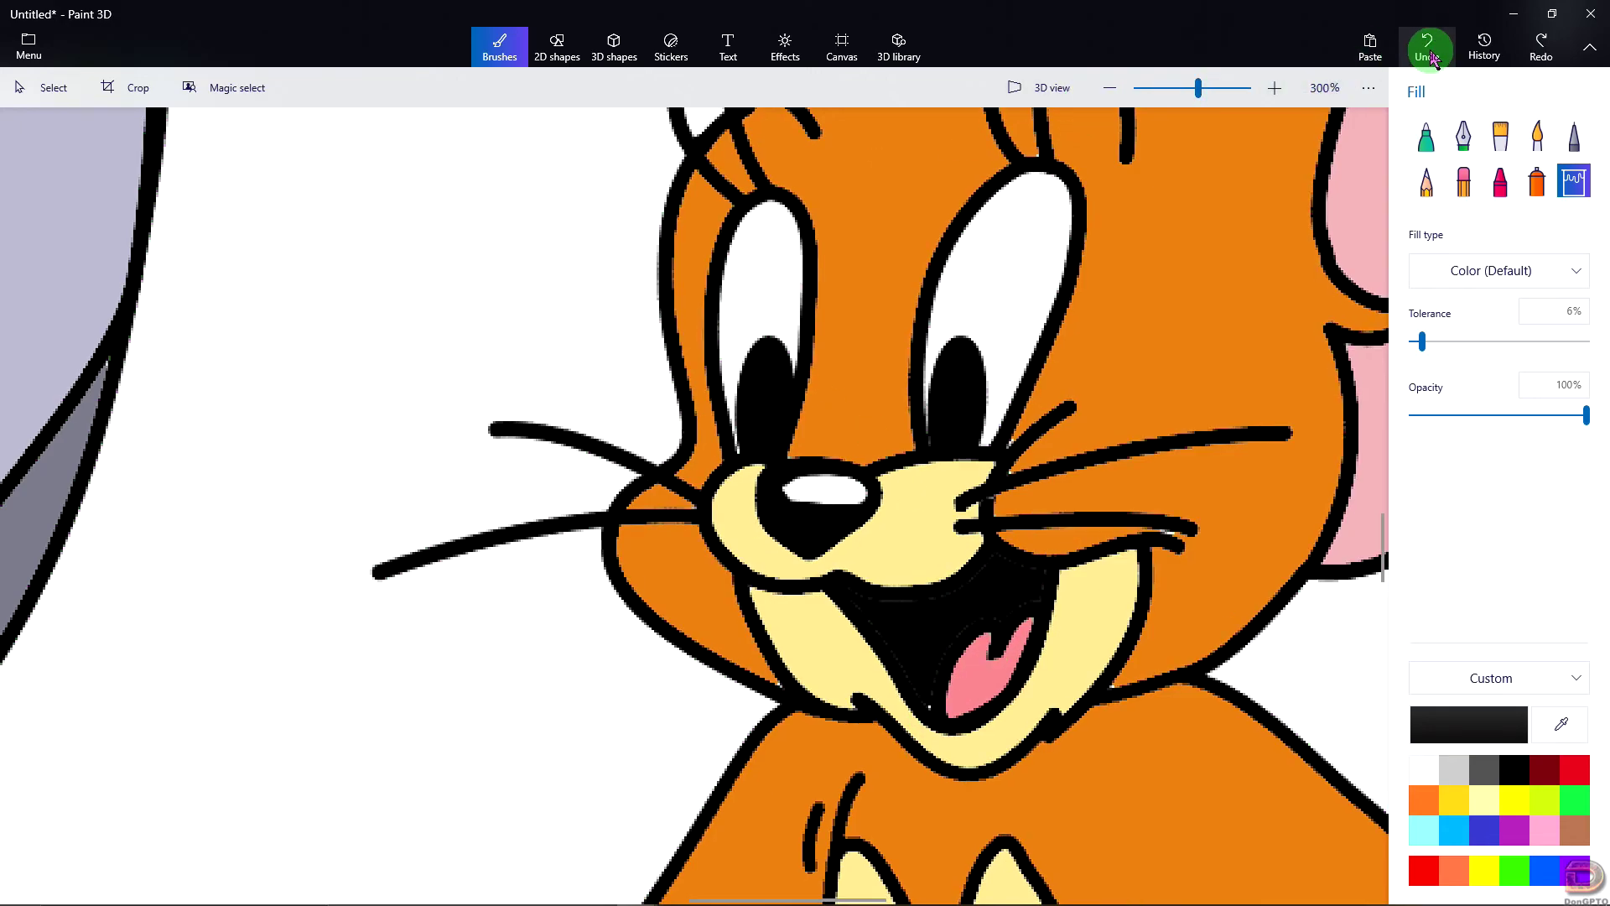
Step: Cover the tiny white spot at the lower tip of Jerry's mouth with the 3px black Marker
scroll(932, 704, up, 6)
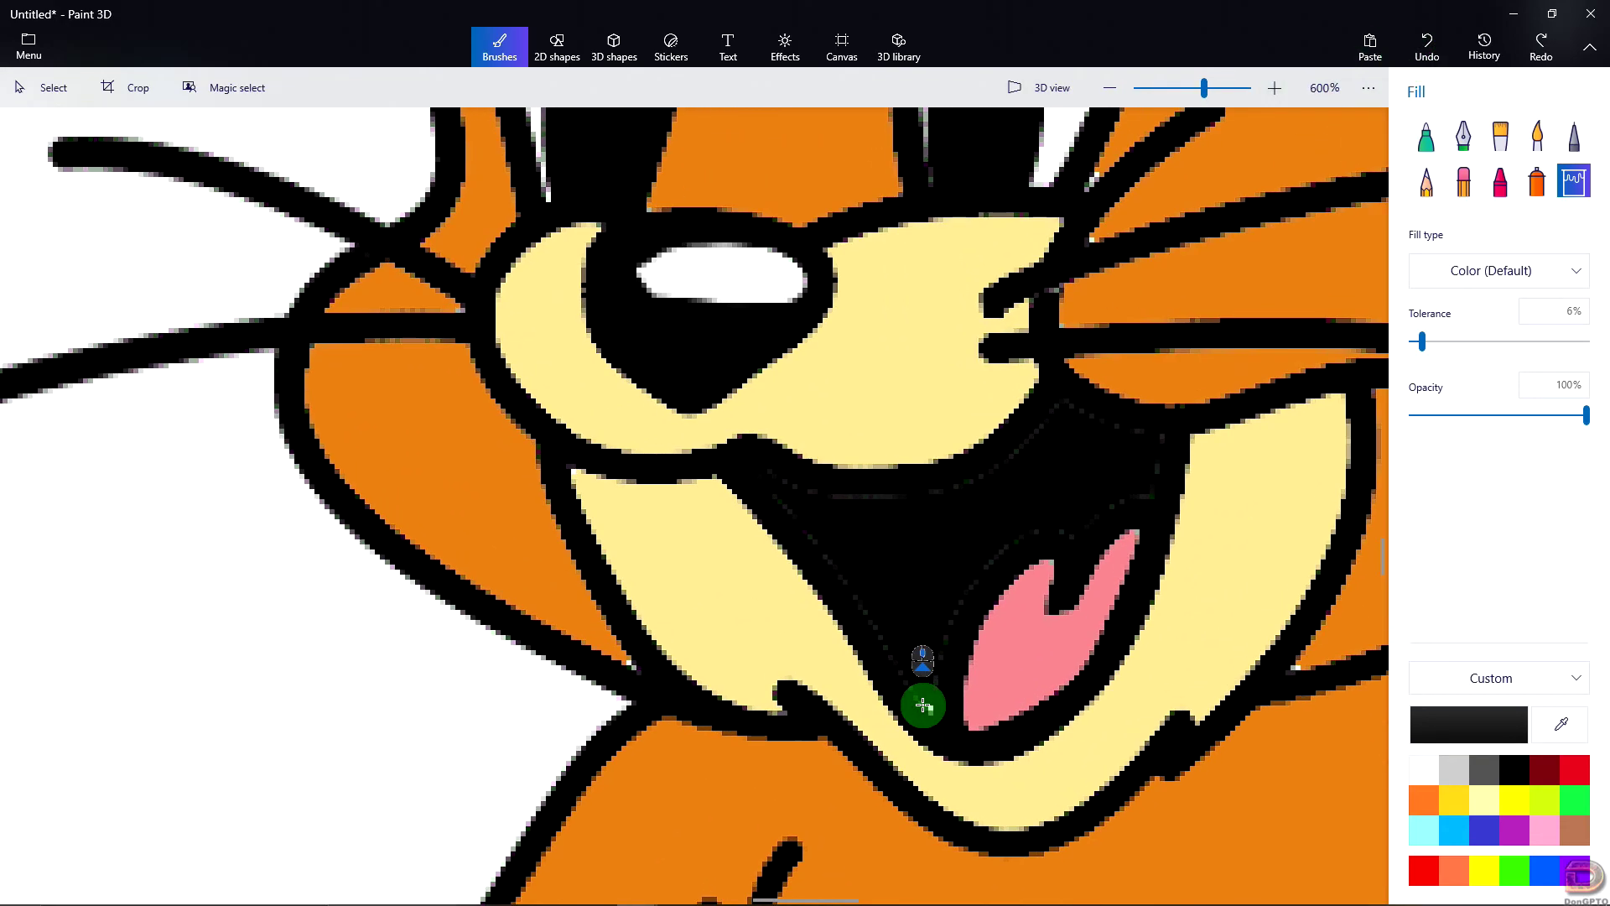
click(1426, 136)
scroll(942, 708, down, 2)
click(941, 708)
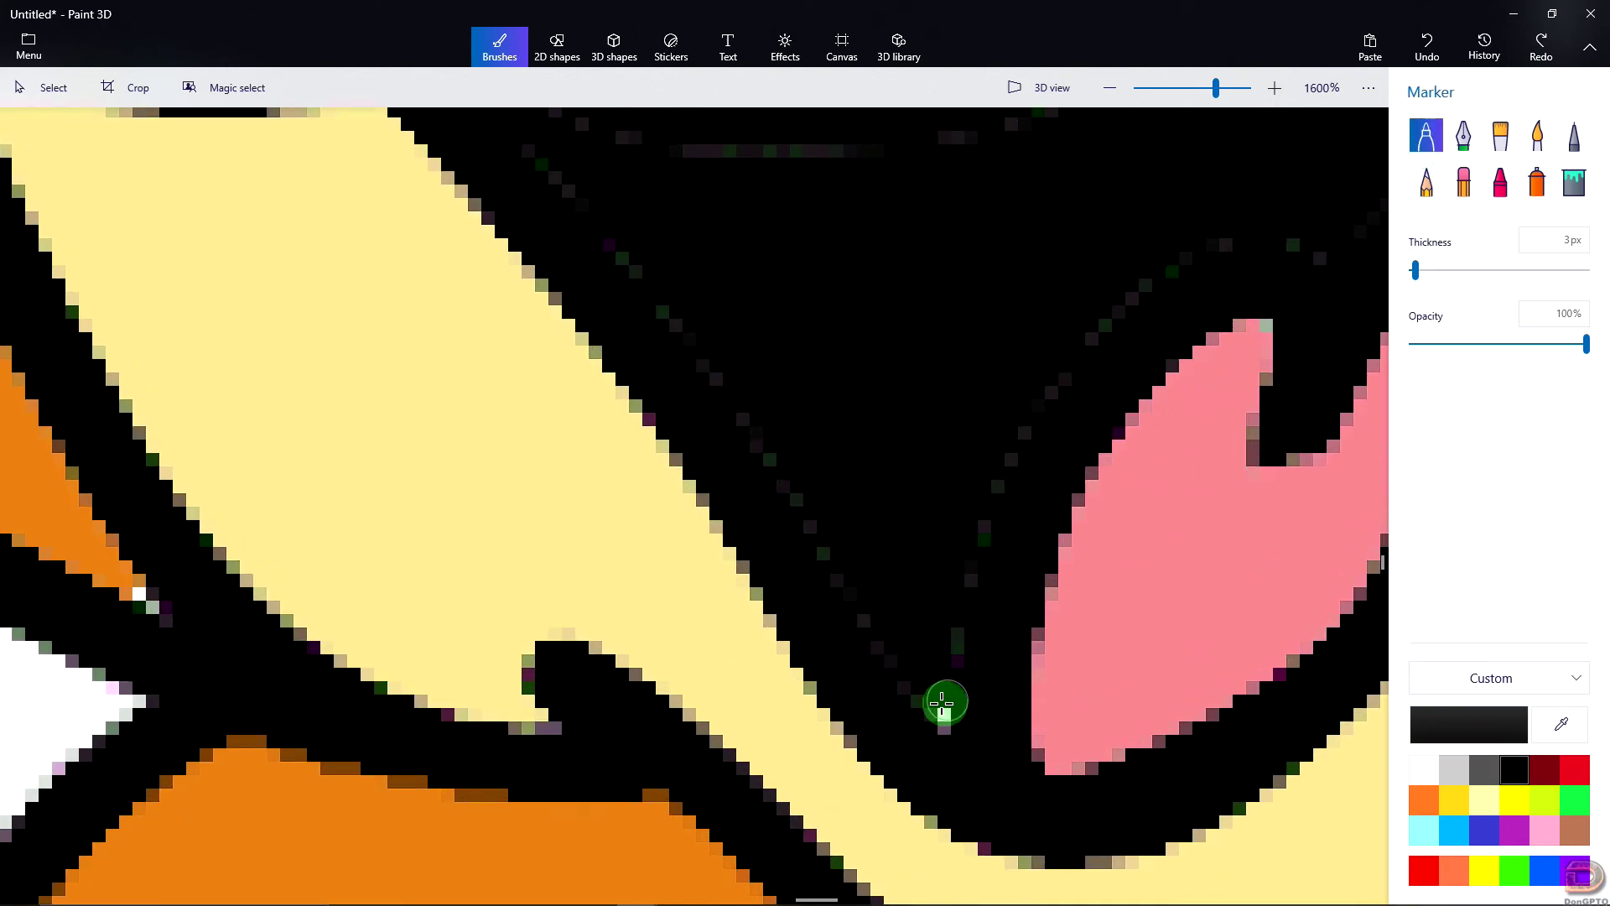
scroll(981, 632, down, 2)
scroll(958, 622, down, 4)
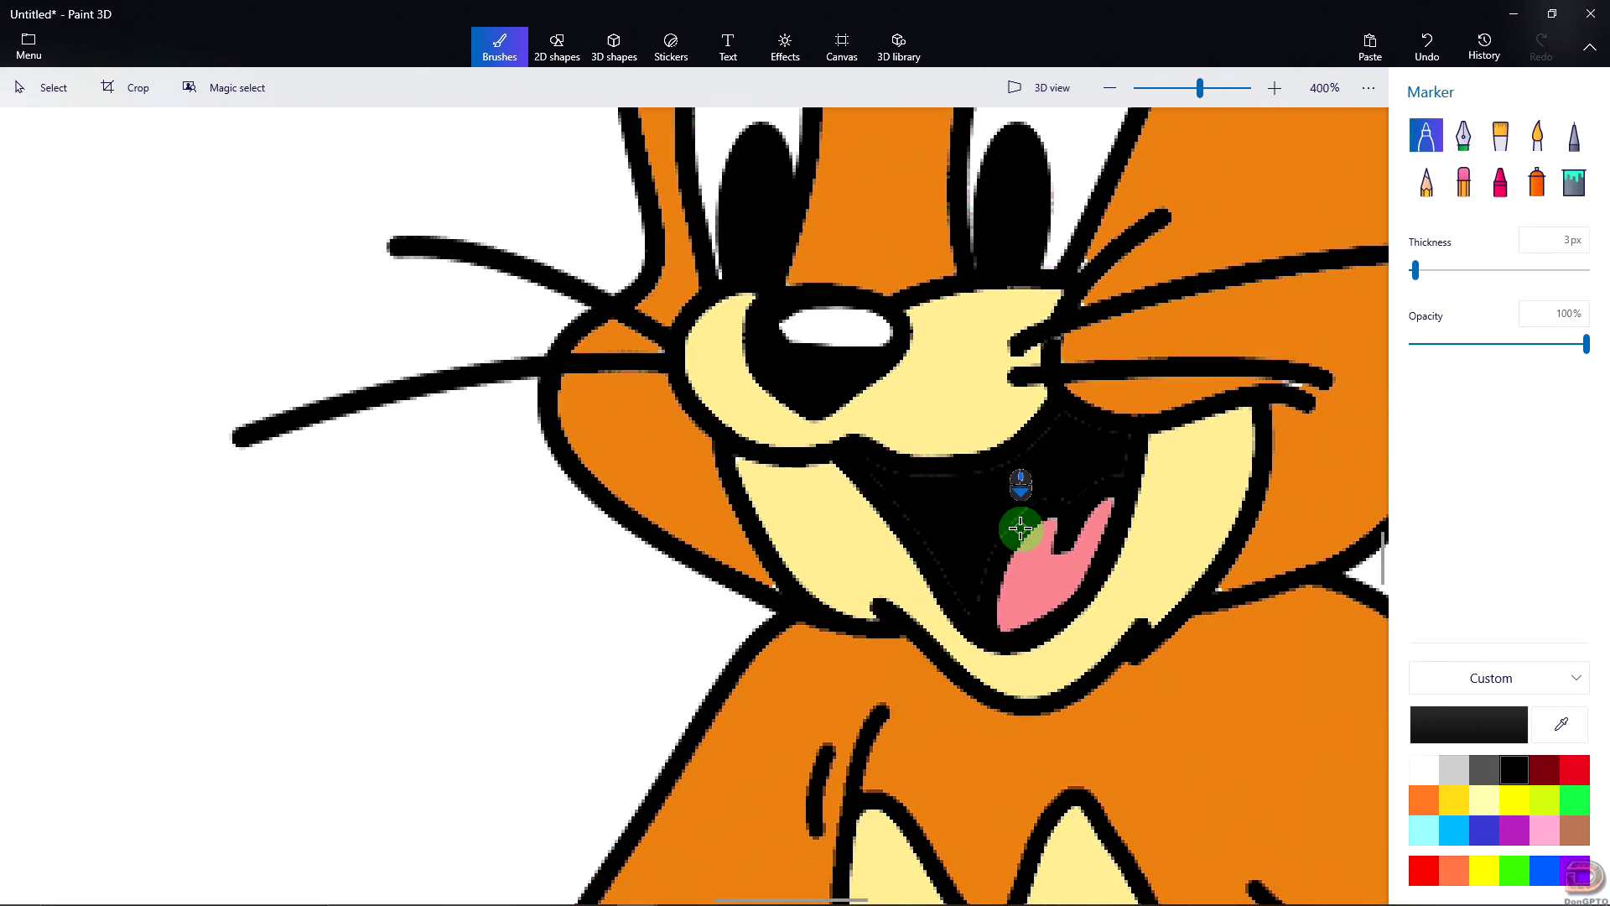
Step: Sample the orange from Jerry's face and paint the white gap between his lower whisker and mouth corner with the Marker at 2px thickness
scroll(1383, 530, up, 3)
scroll(1388, 524, down, 1)
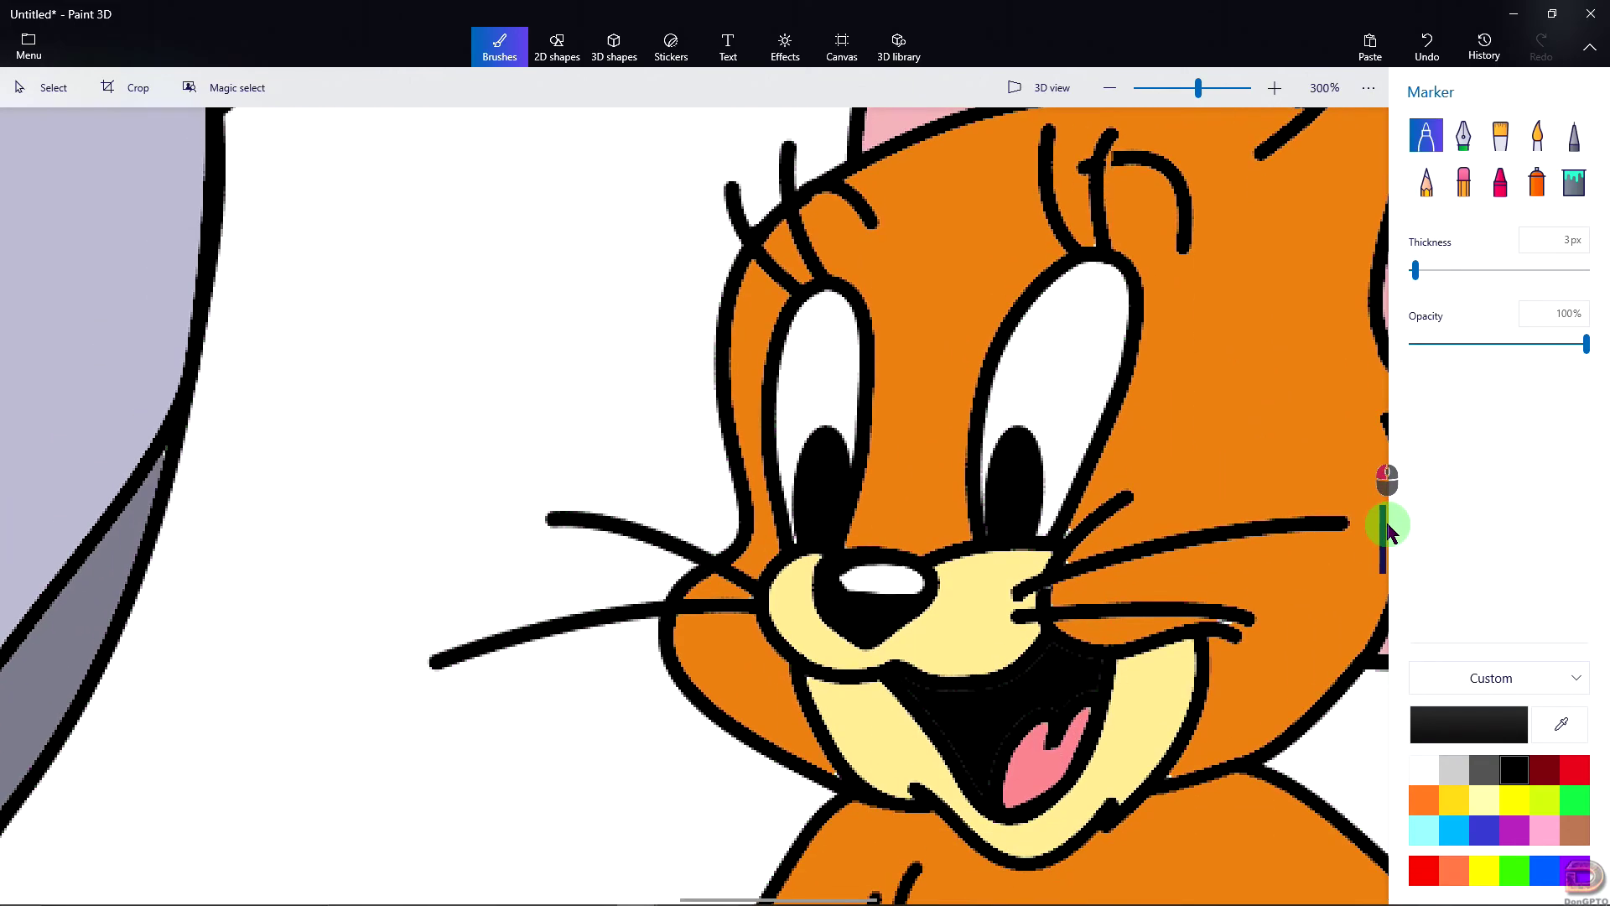
click(1561, 724)
click(1245, 440)
ctrl+scroll(1226, 637, up, 3)
ctrl+scroll(1226, 637, up, 5)
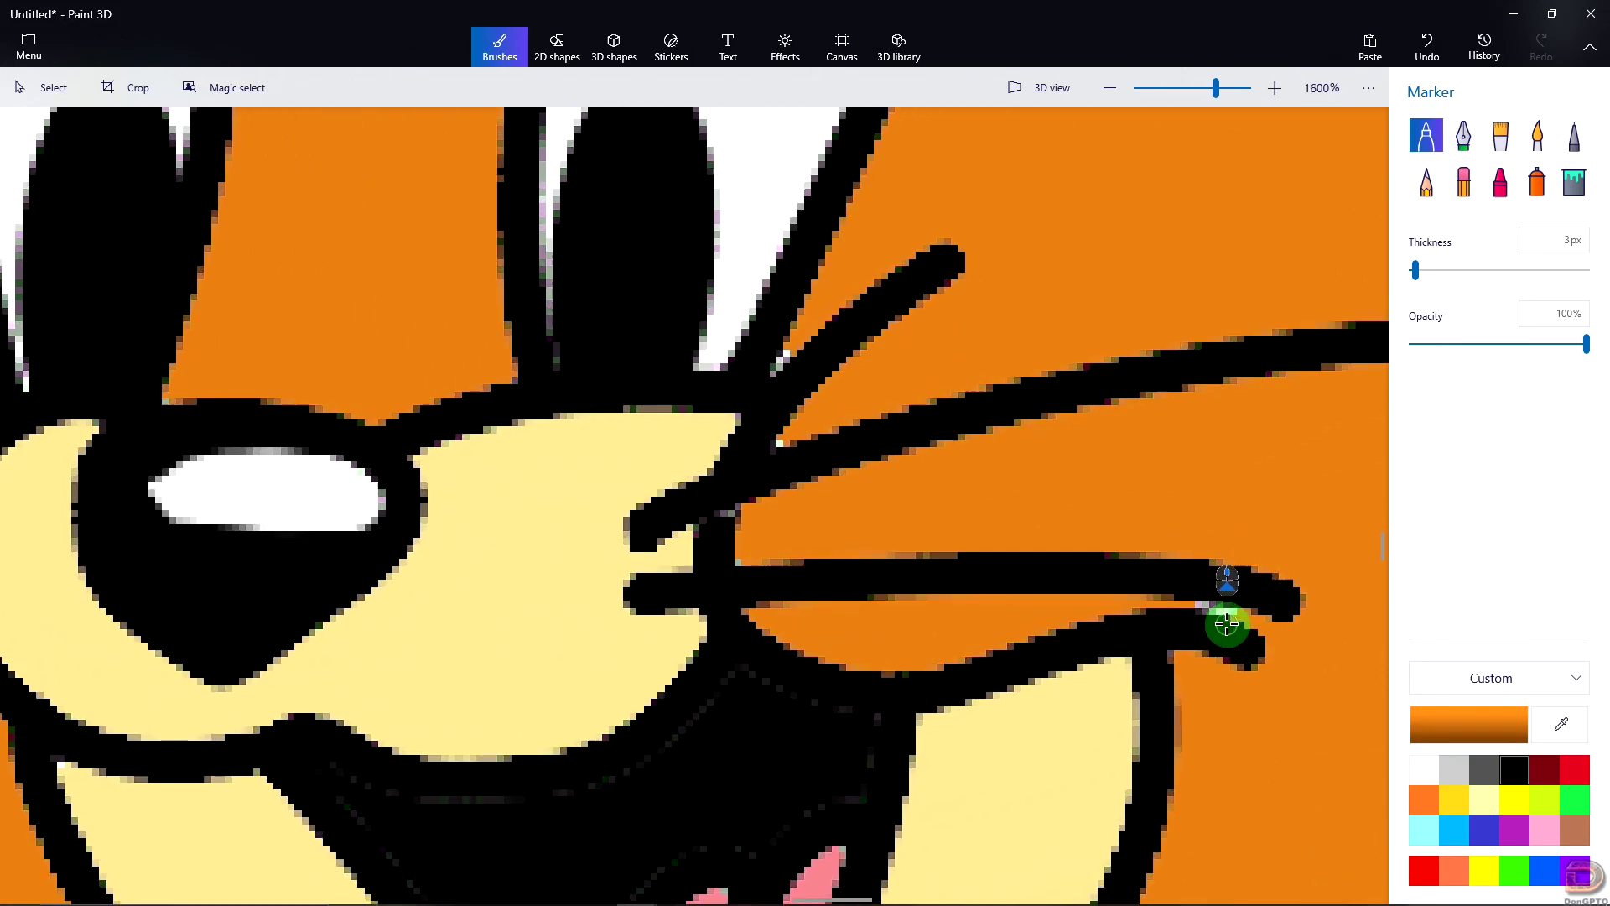
drag(1417, 271, 1412, 270)
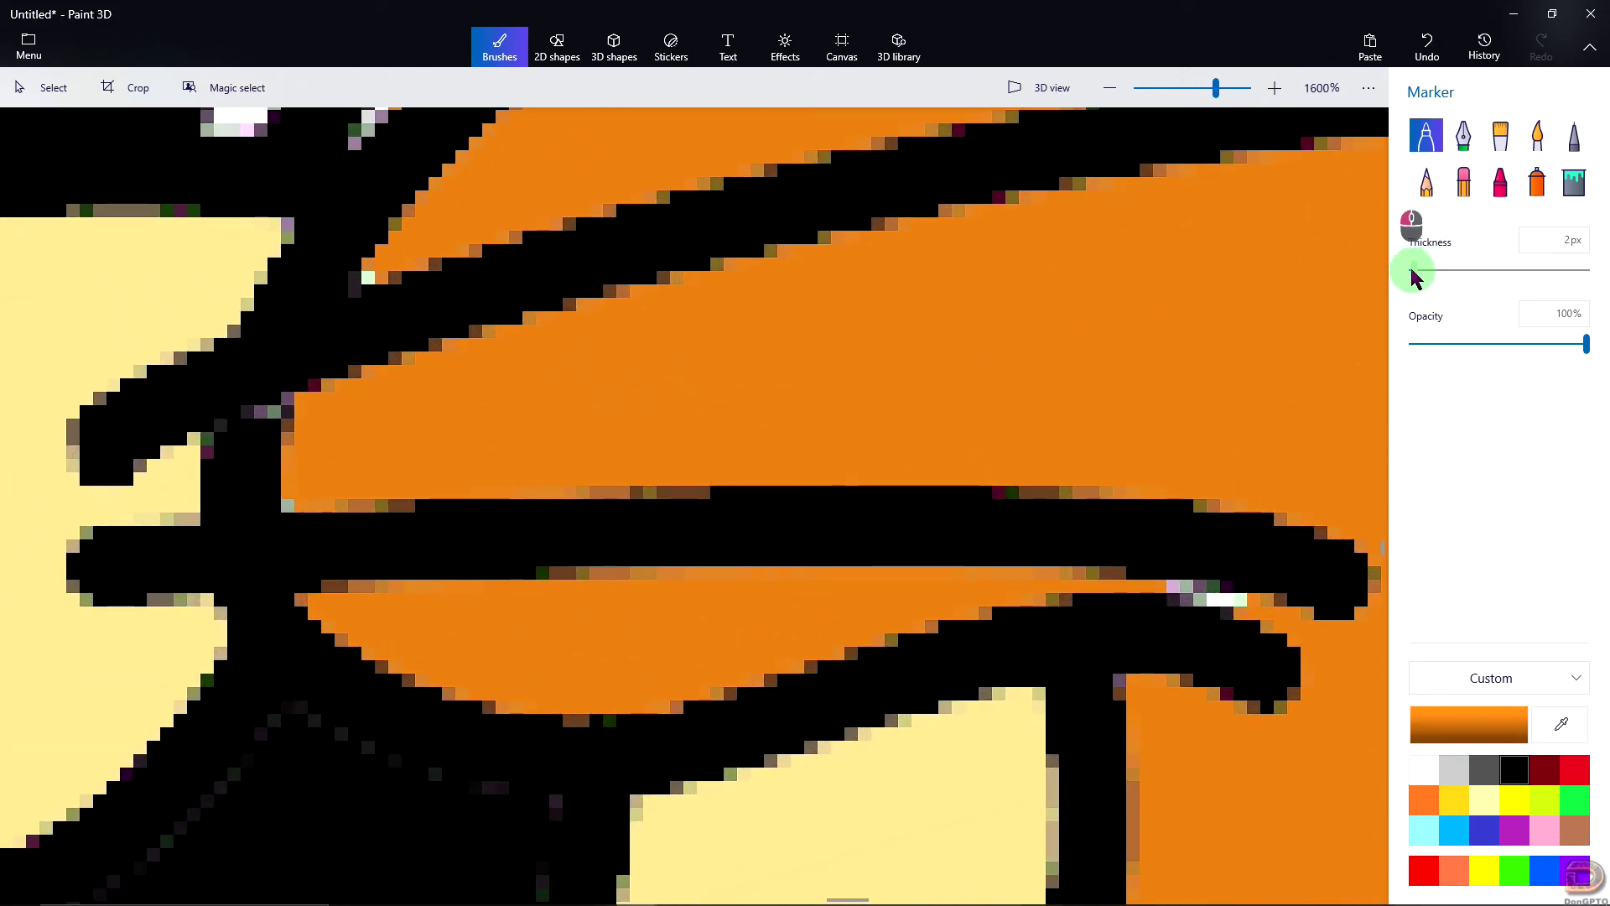
drag(1211, 597, 1233, 539)
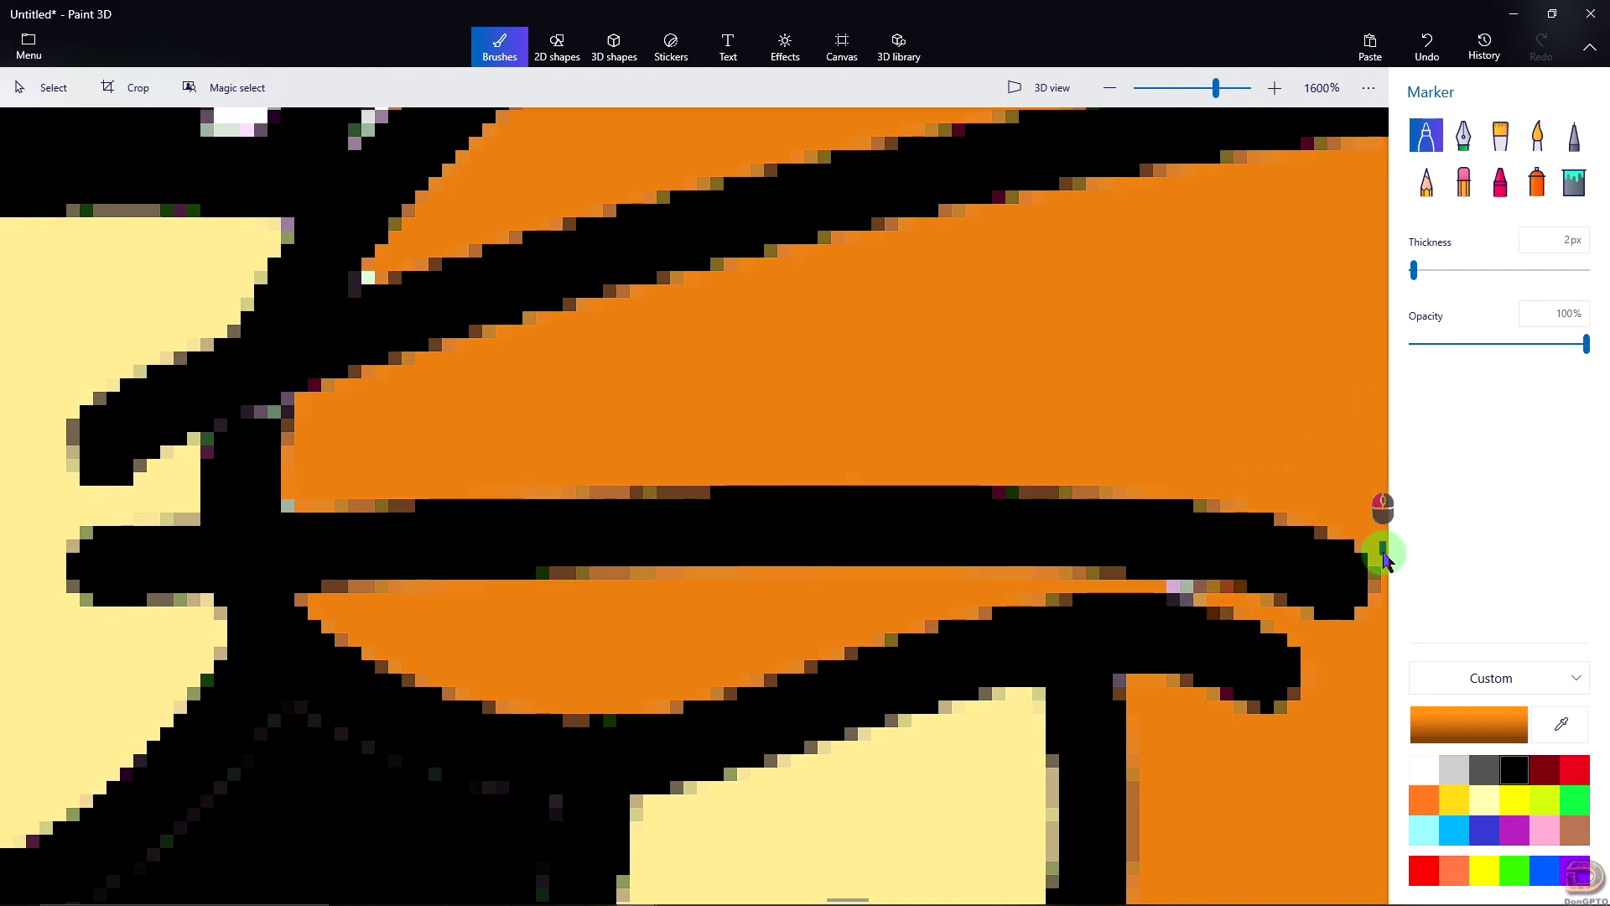
Step: Paint the small orange triangle between the lines at Jerry's ear nearer Tom white with the 2px Marker
scroll(1383, 557, up, 5)
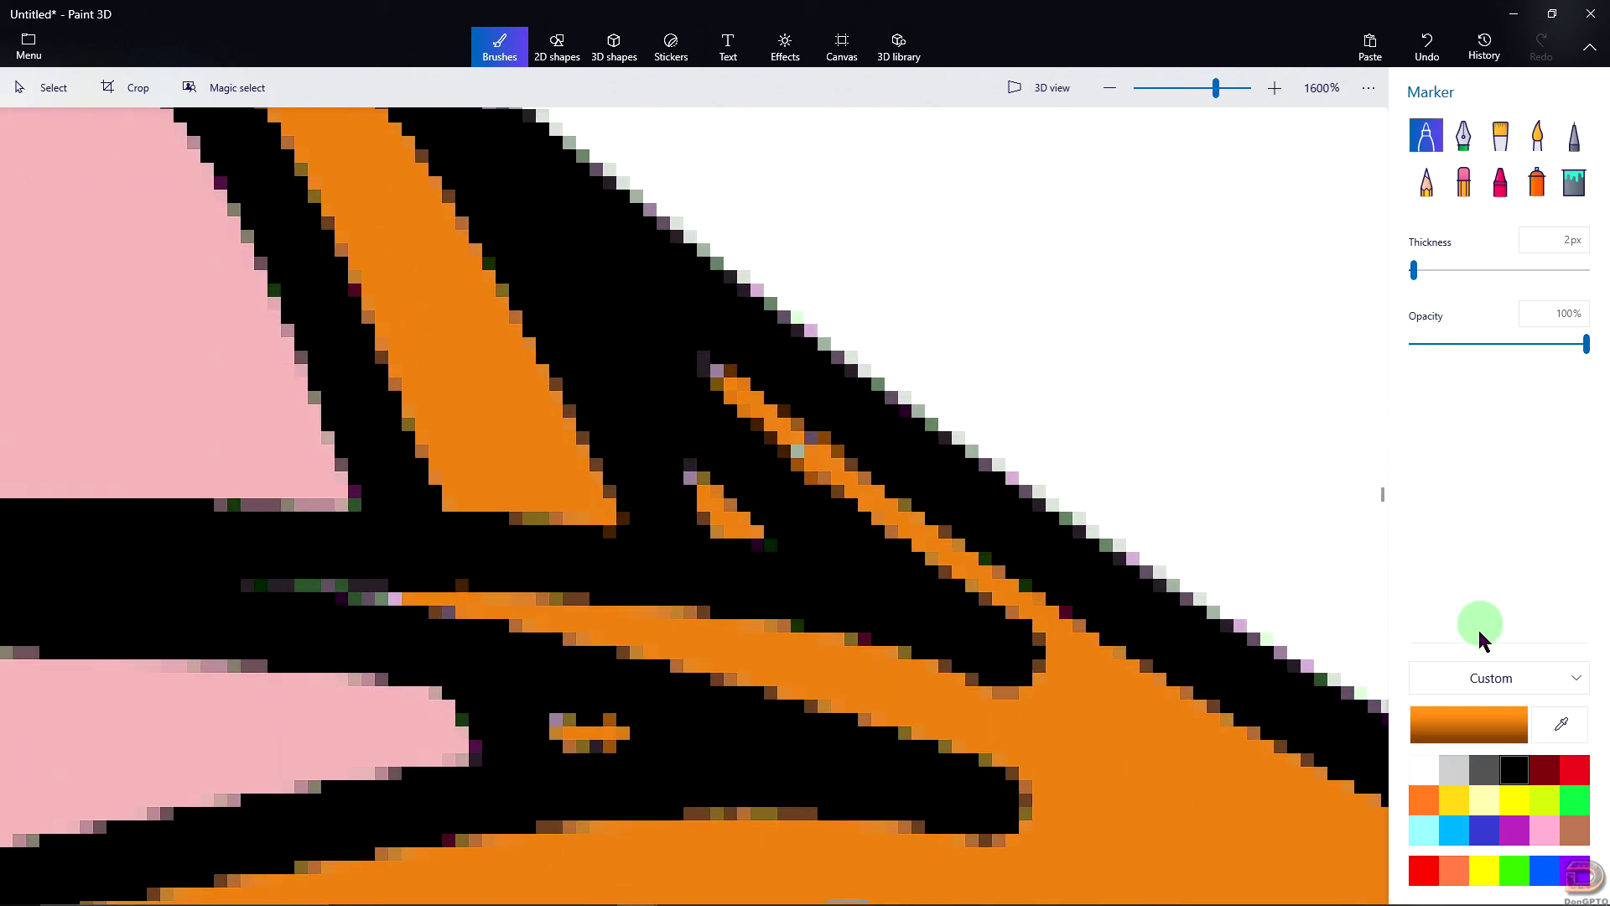
click(1434, 770)
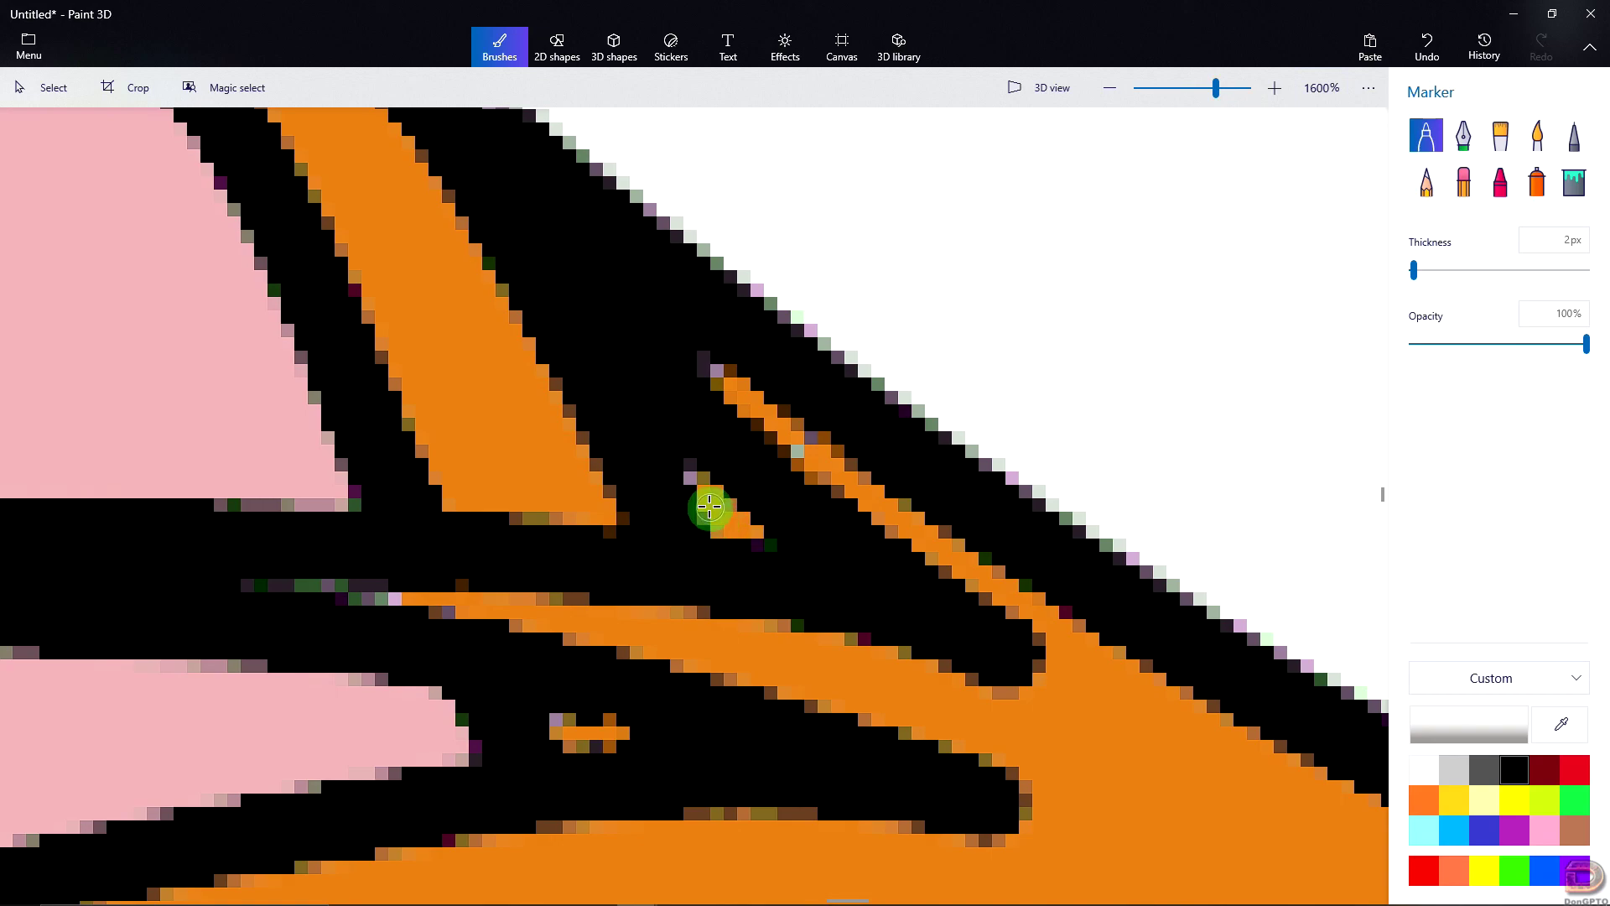
drag(707, 500, 748, 530)
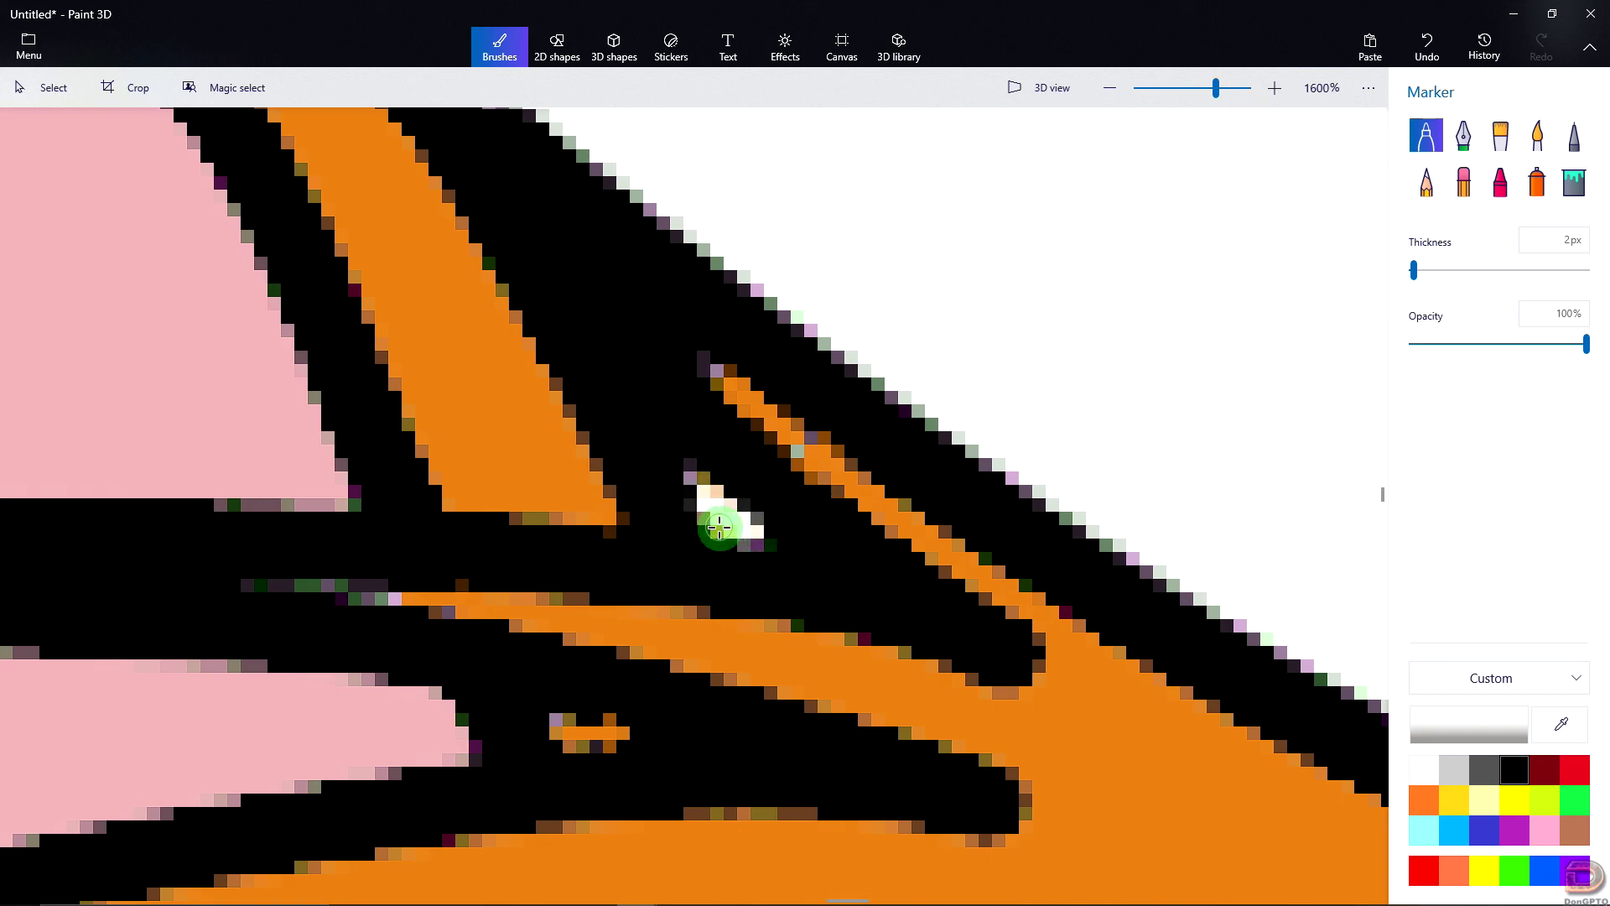
click(1319, 88)
key(Return)
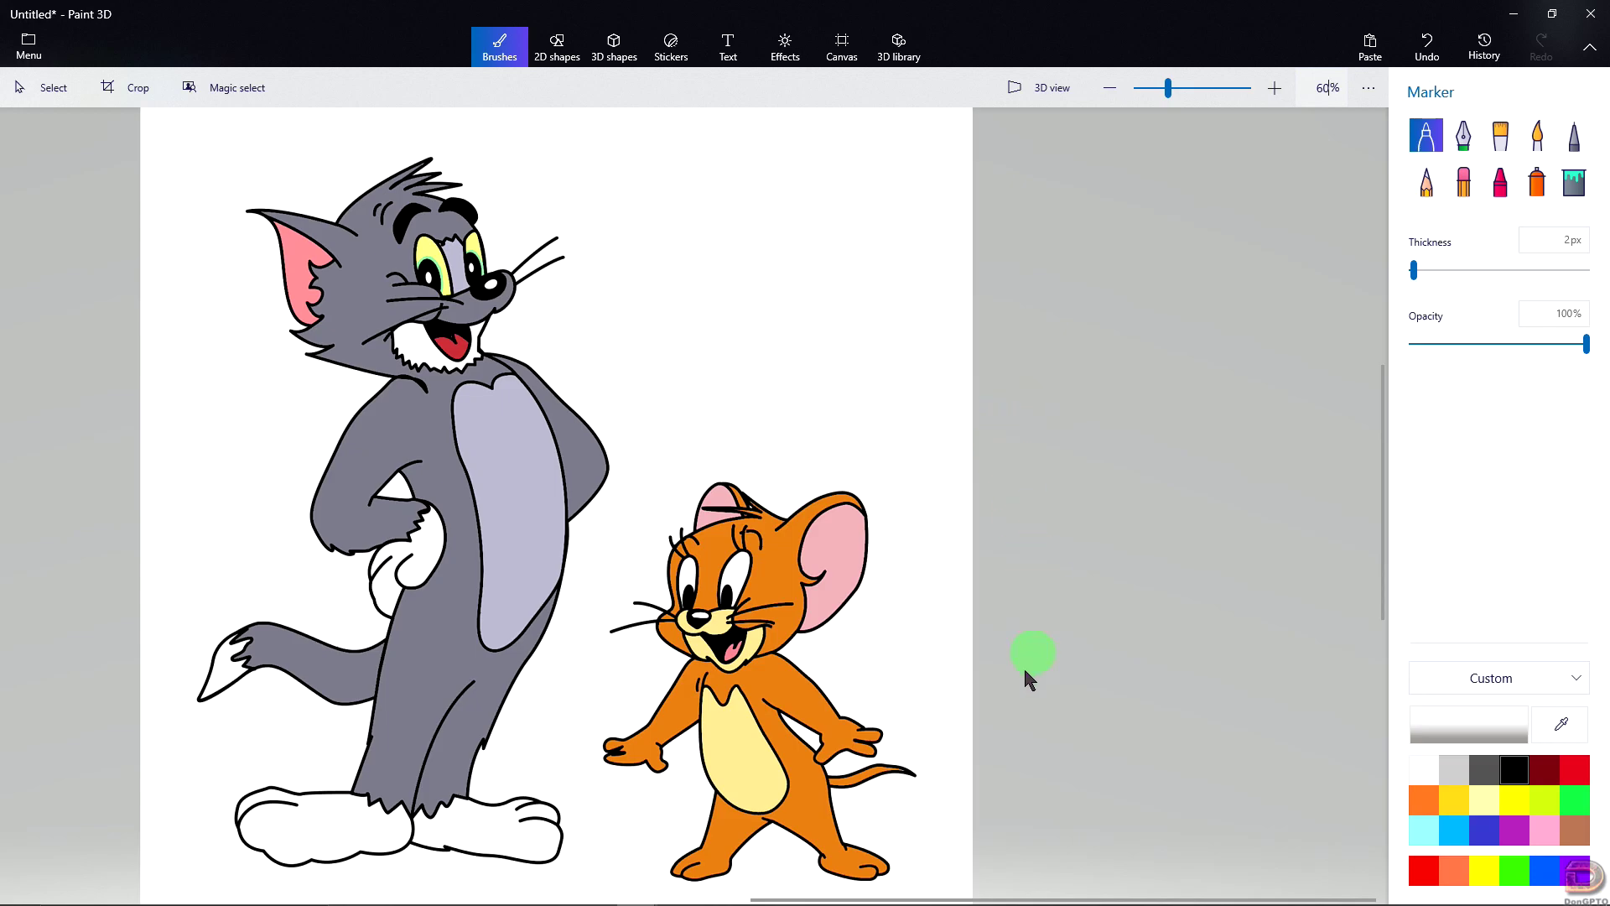
drag(983, 896, 550, 882)
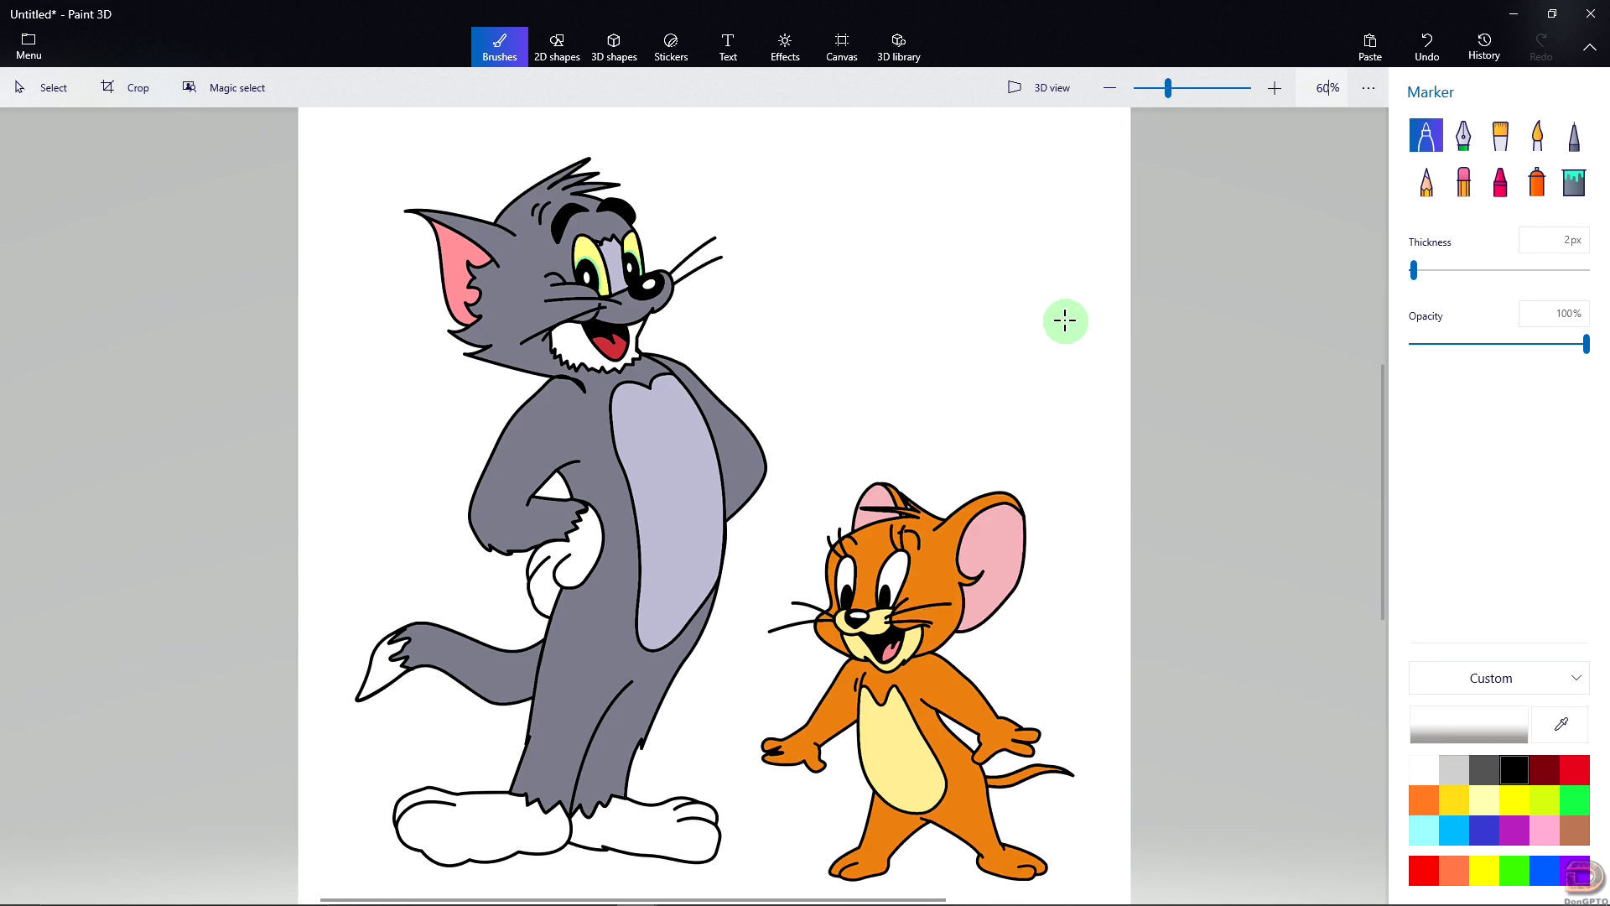